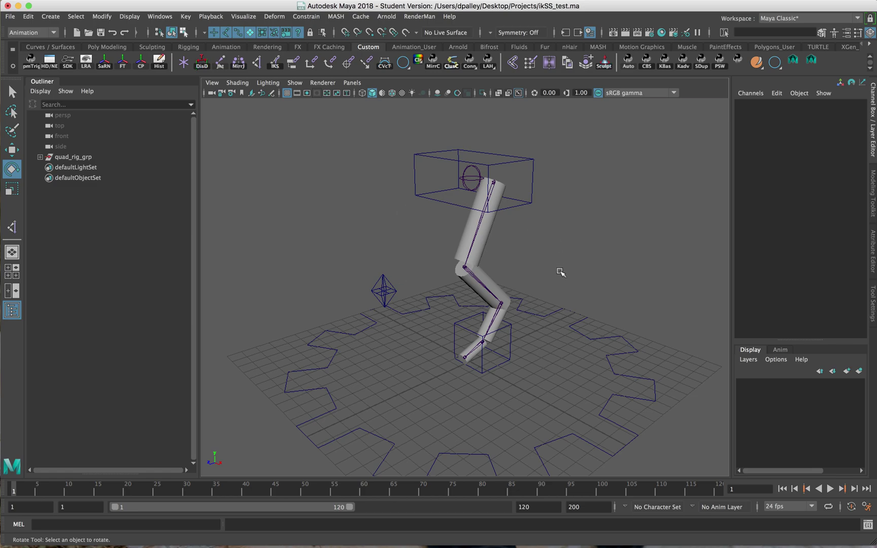
Examine the quadruped leg rig, its joints and its control curves from several angles
left_click_drag(560, 272, 499, 301, "alt")
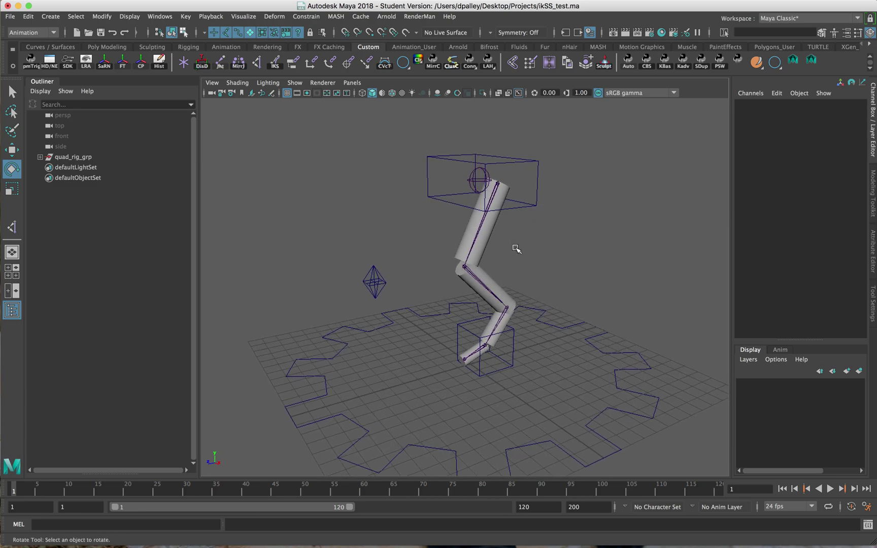
left_click_drag(538, 237, 549, 237, "alt")
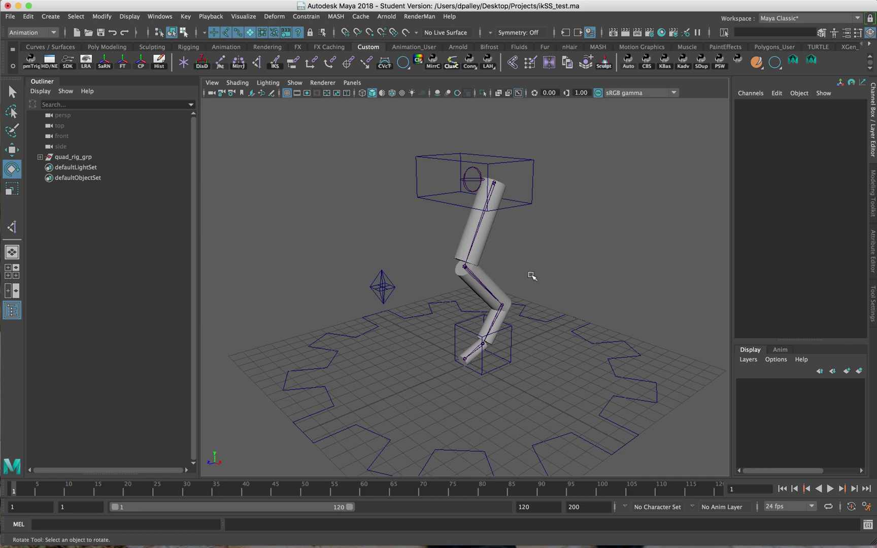
left_click_drag(532, 275, 540, 272, "alt")
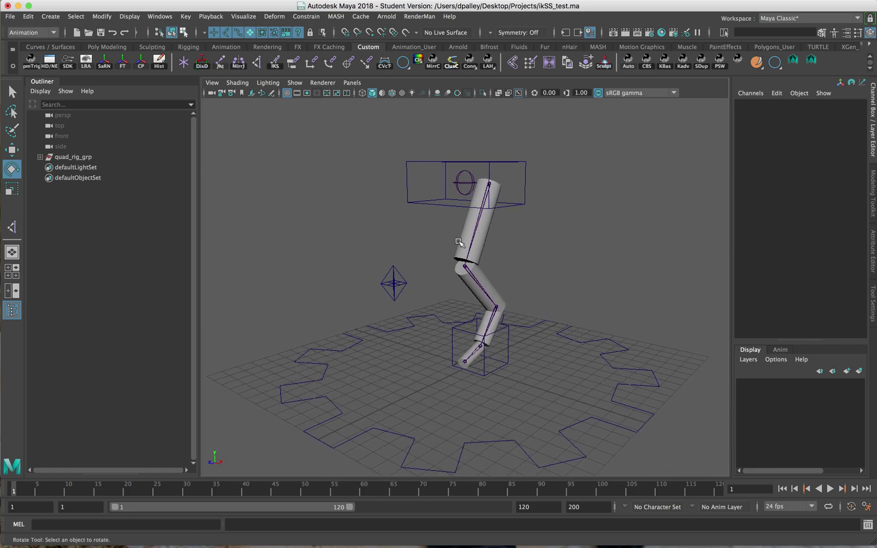
left_click_drag(455, 241, 441, 251, "alt")
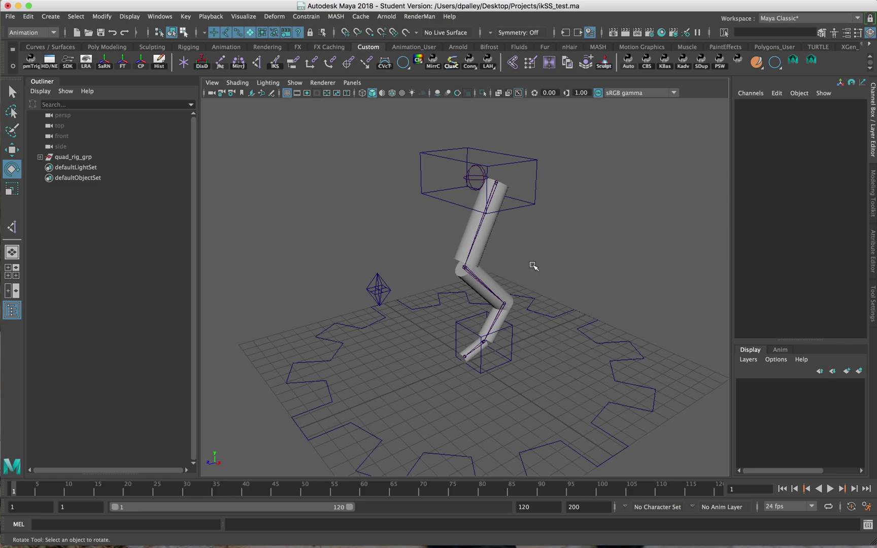
left_click_drag(532, 265, 509, 256, "alt")
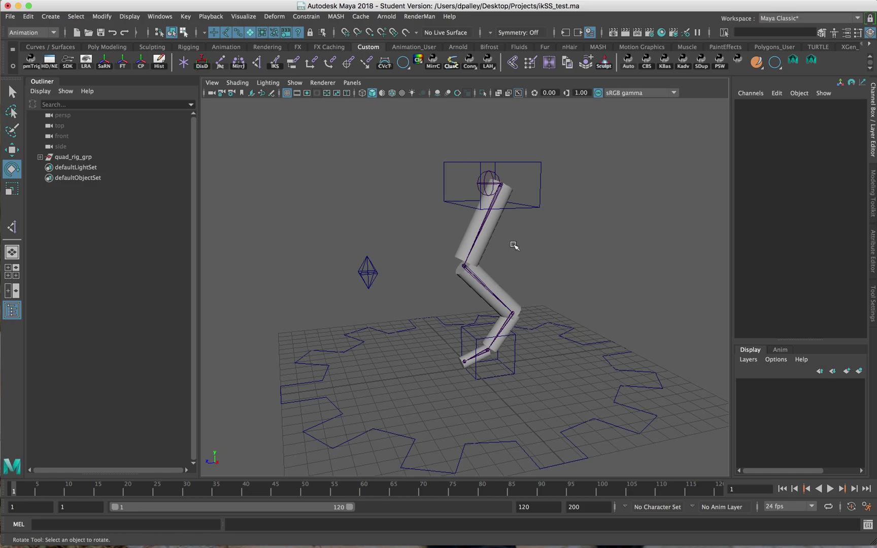
left_click_drag(524, 245, 545, 250, "alt")
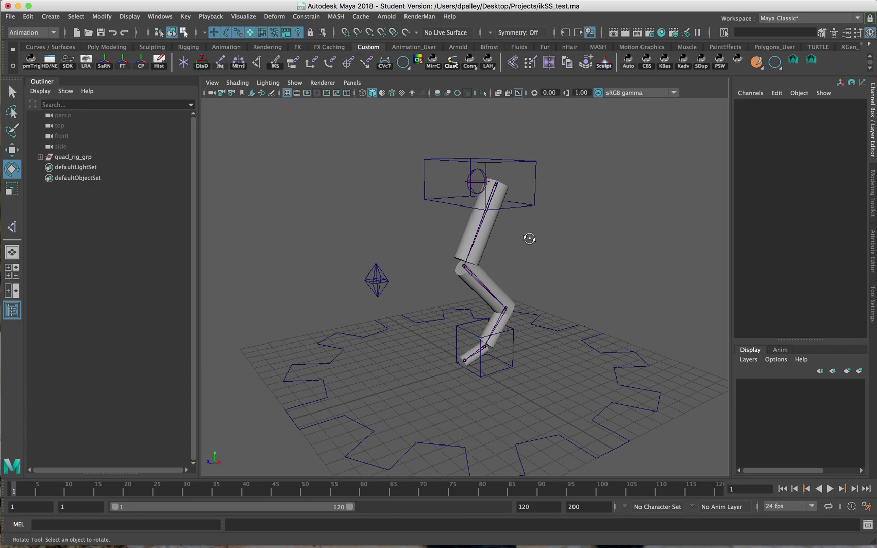
right_click_drag(528, 238, 565, 246, "alt")
left_click_drag(565, 246, 525, 237, "alt")
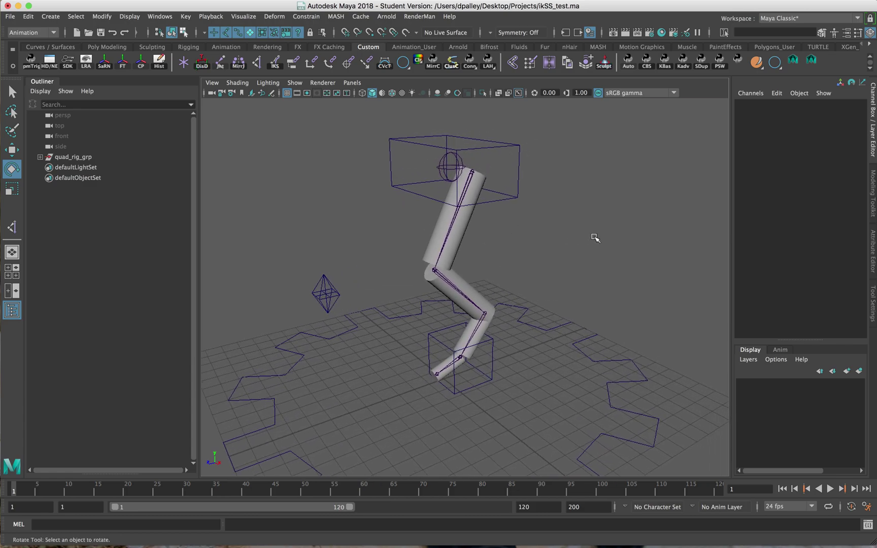
Load the spring solver with the MEL command ikSpringSolver and set the IK Handle tool's current solver to Spring Solver
left_click(171, 524)
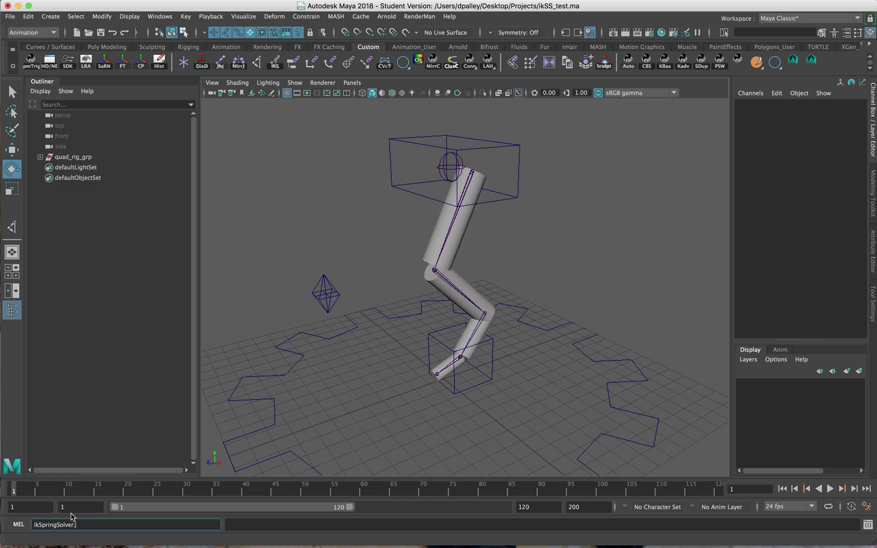
key("Return")
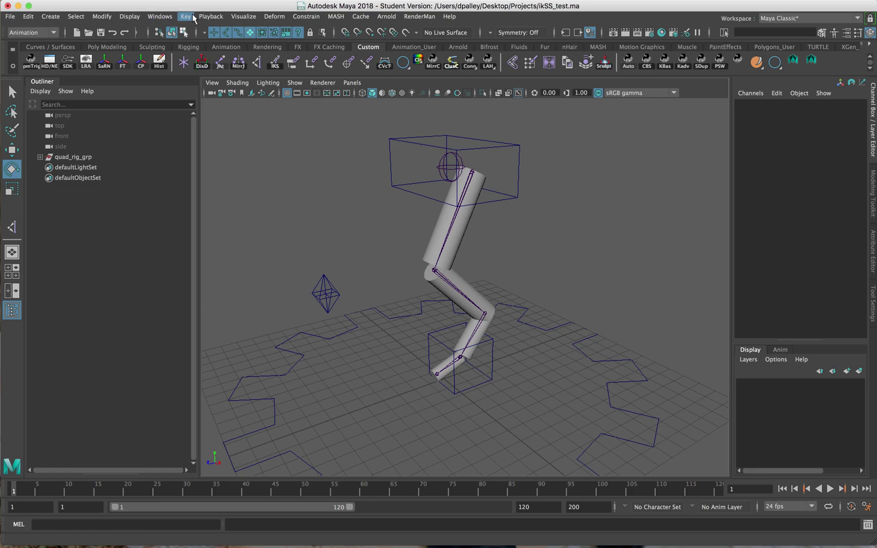
left_click(53, 33)
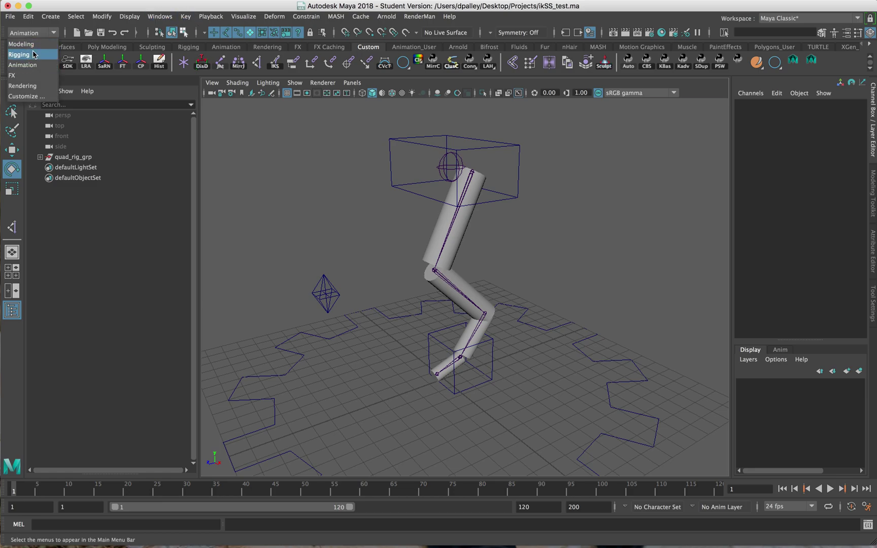
left_click(33, 54)
left_click(192, 17)
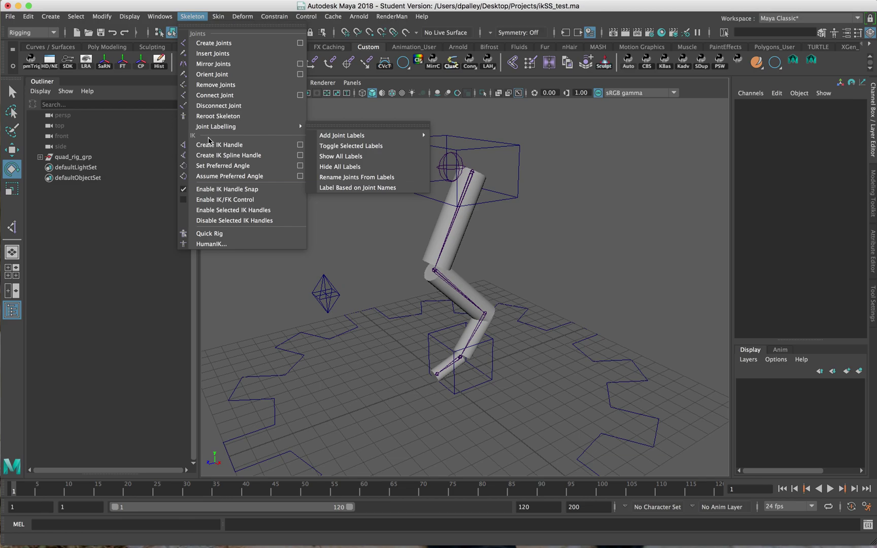
left_click(300, 144)
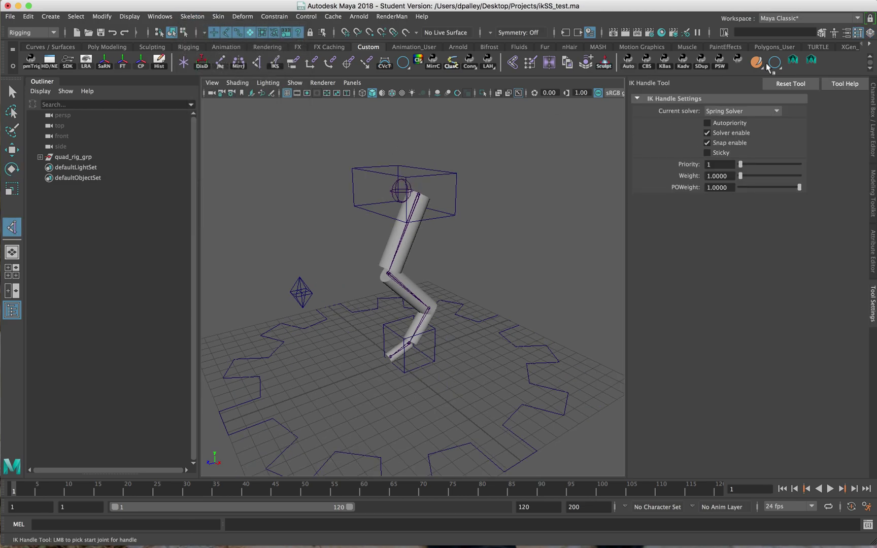
left_click(734, 112)
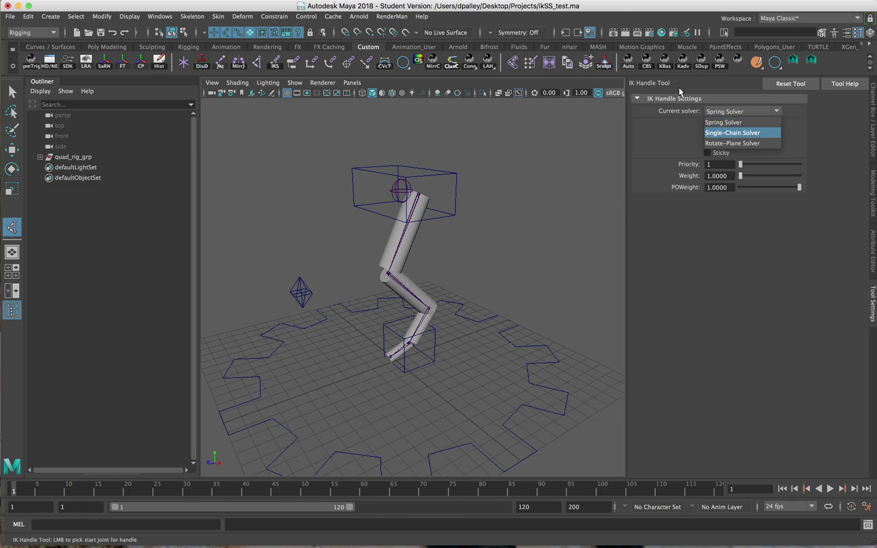
left_click(723, 123)
Create a spring-solver IK handle running from the hip joint to the ankle joint of the leg
left_click_drag(313, 388, 305, 294, "alt")
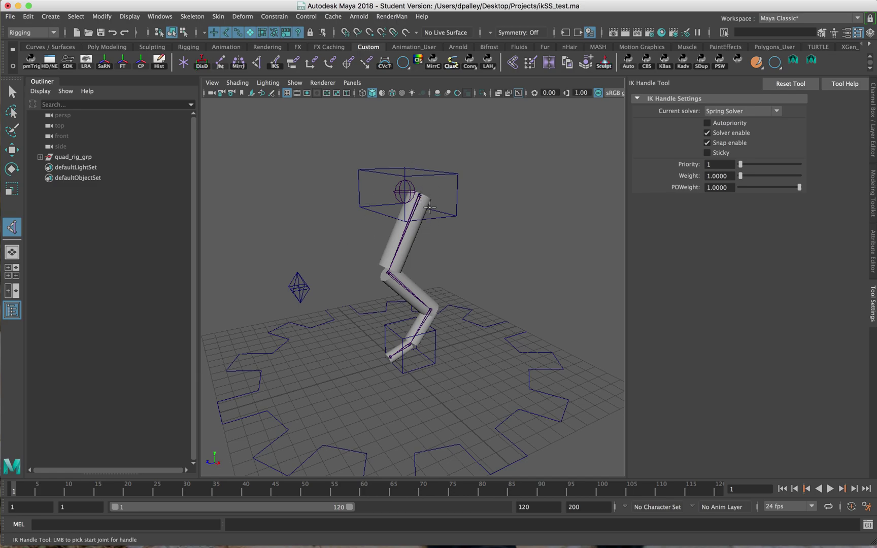
scroll(436, 167, "up", 2)
mouse_move(428, 141)
left_mouse_down("alt")
mouse_move(421, 144)
mouse_move(427, 142)
left_mouse_up("alt")
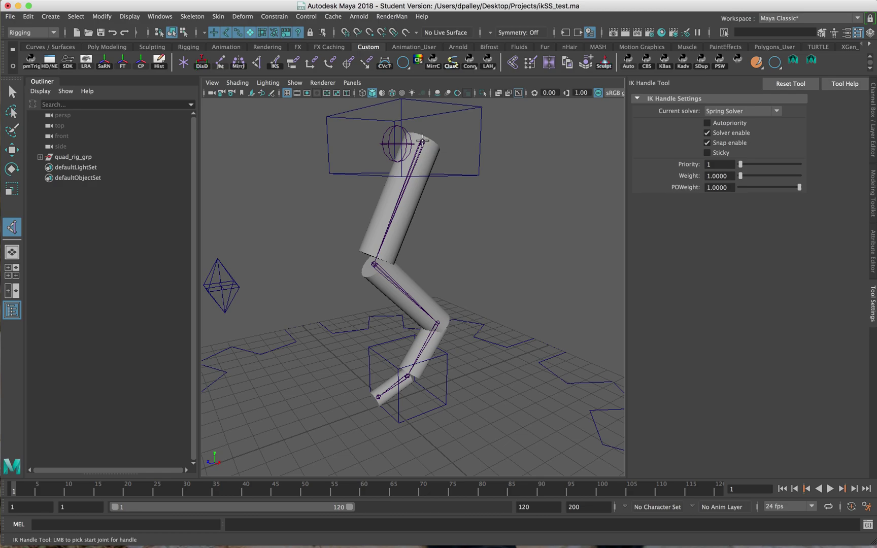
left_click(422, 142)
left_click_drag(446, 351, 394, 362, "alt")
left_click(411, 379)
key("e")
left_click_drag(497, 359, 487, 382, "alt")
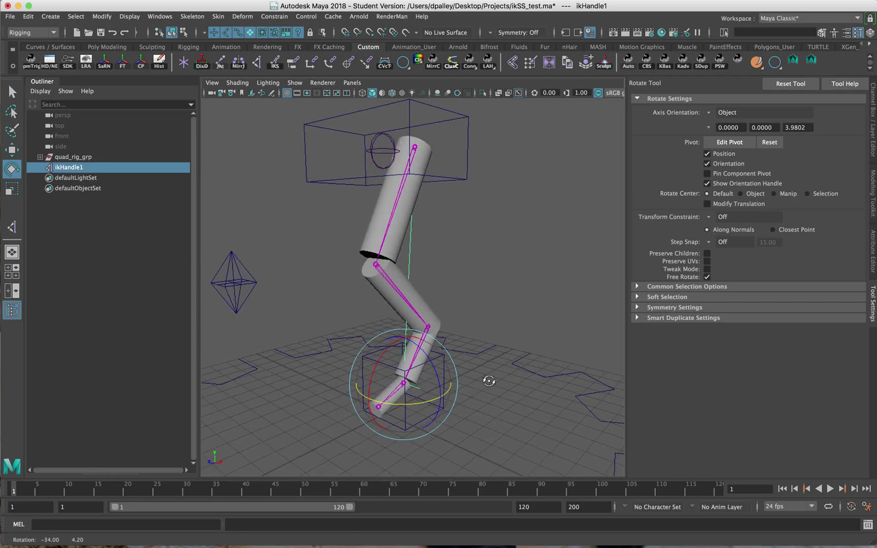
Move the IK handle up toward the hip to test how the leg bends, and undo the moves
key("w")
left_click_drag(404, 381, 365, 366)
middle_click_drag(399, 298, 396, 225)
left_click_drag(397, 225, 412, 271, "alt")
key("z")
key("z")
key("z")
key("z")
key("z")
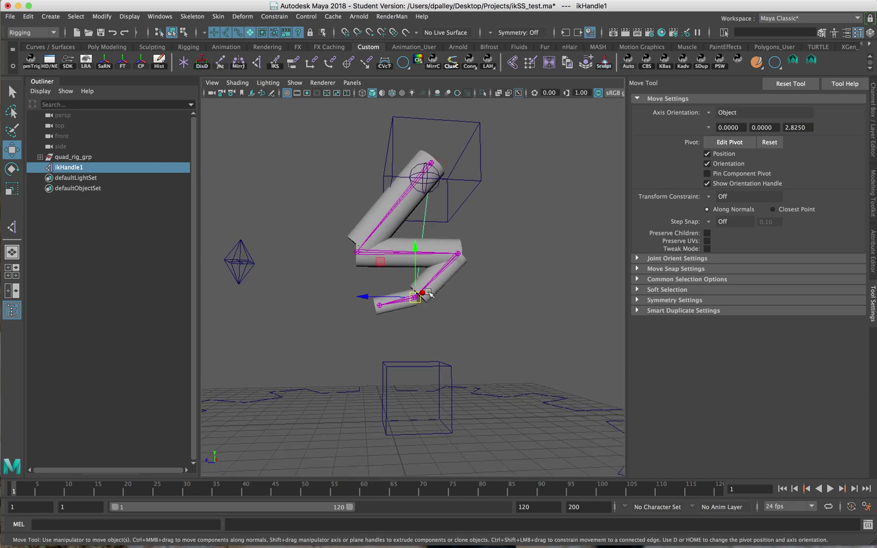
Rename the IK handle as leg_ss_ikHandle
double_click(83, 167)
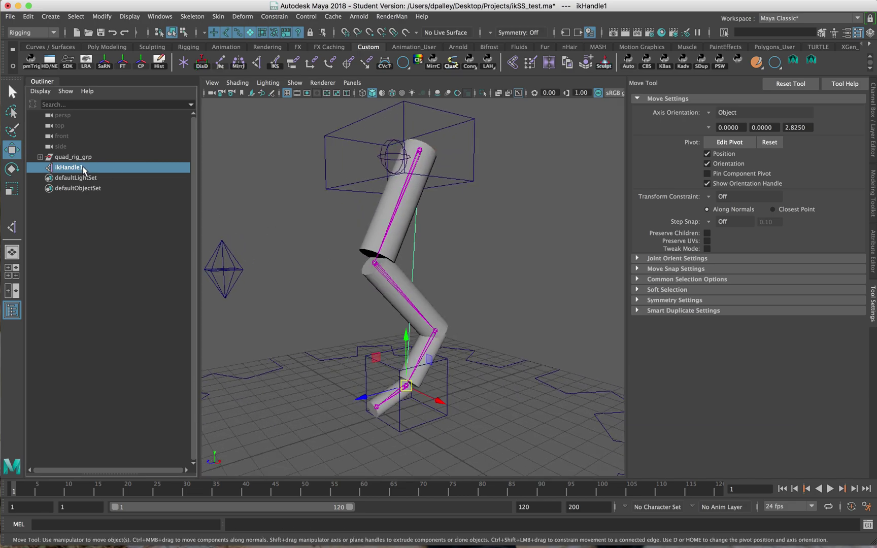
left_click(97, 166)
key("BackSpace")
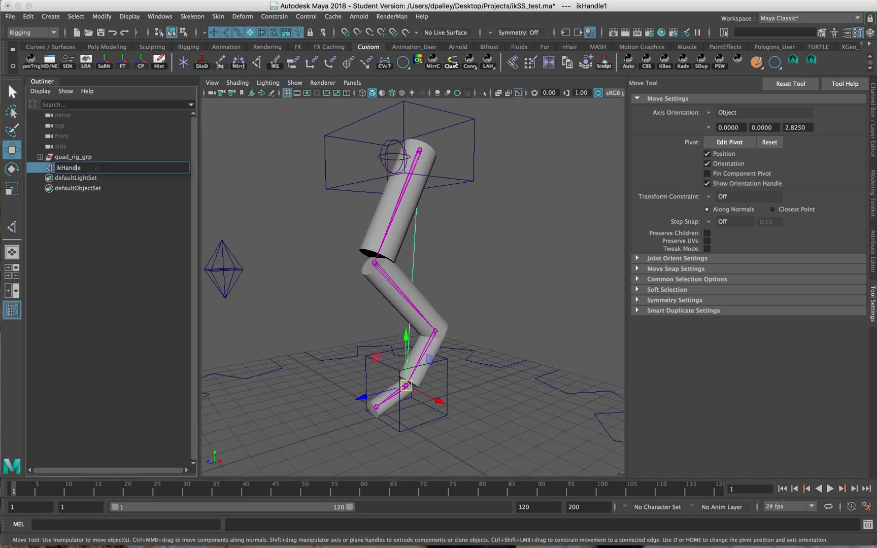
type("leg_ss_")
key("Return")
Parent leg_ss_ikHandle under leg_icon, the box control around the ankle
left_click_drag(562, 398, 446, 359, "alt")
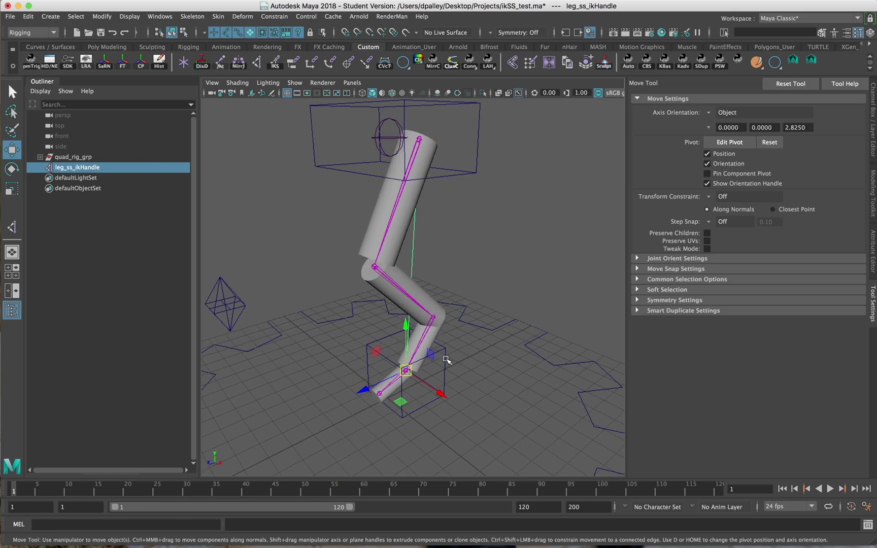
left_click(872, 121)
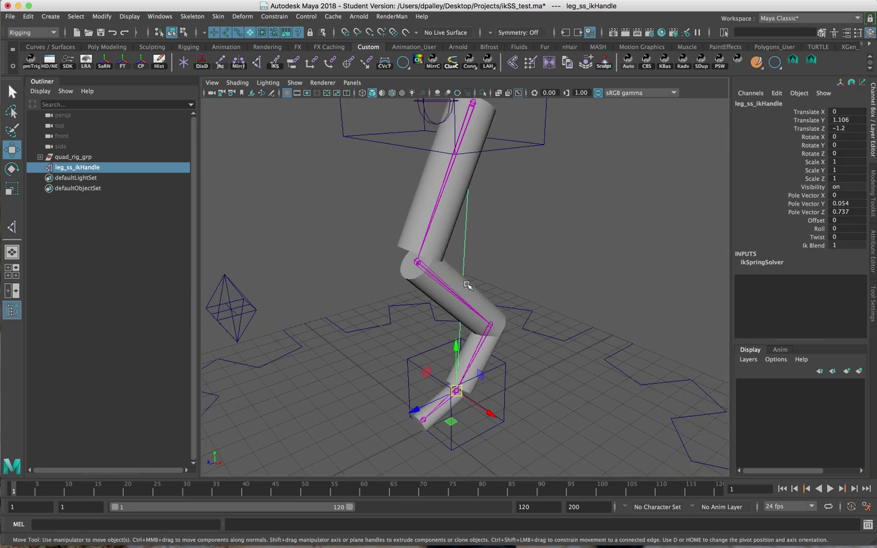
left_click_drag(419, 284, 502, 317, "alt")
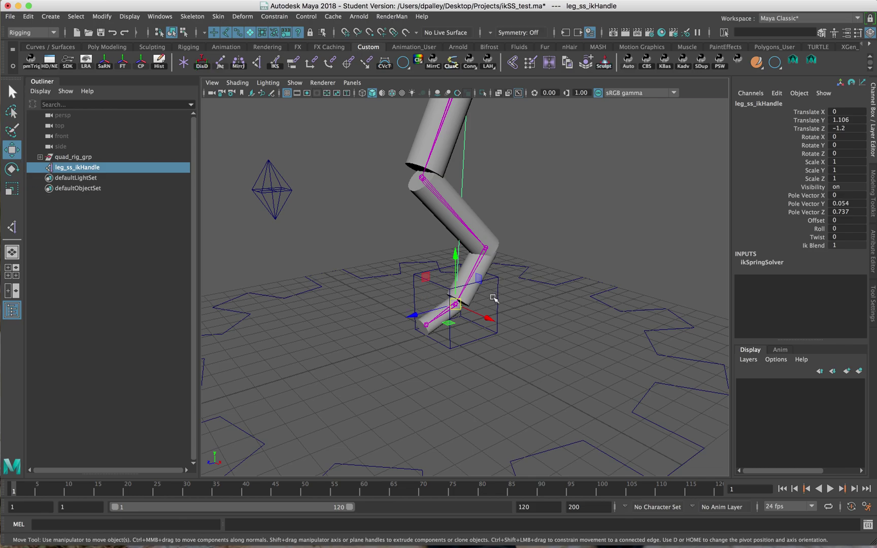
left_click(493, 298)
key("f")
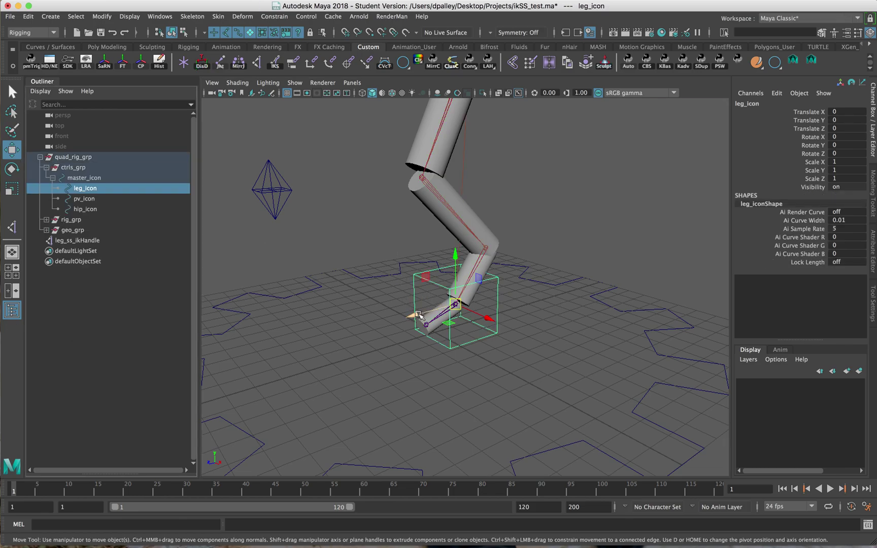
left_click_drag(464, 363, 392, 233)
left_click_drag(70, 247, 87, 191)
left_click(88, 189)
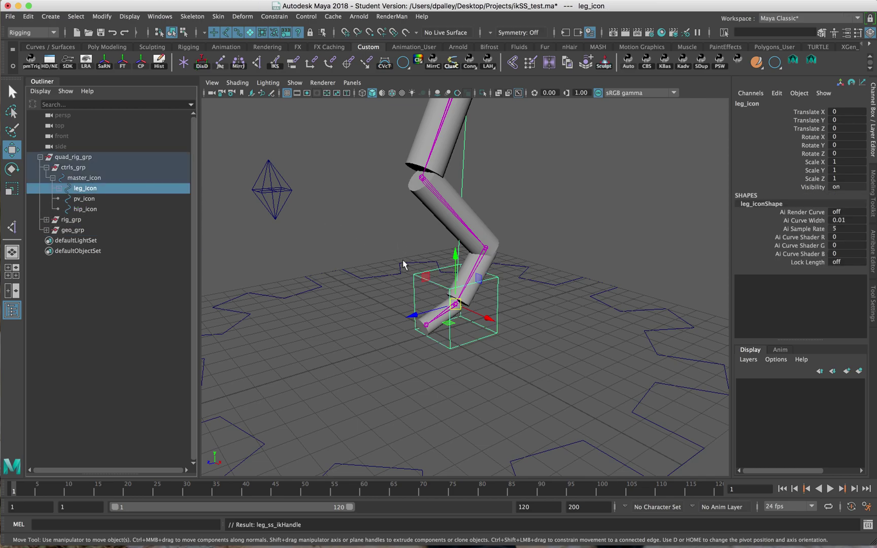
Display the IK Spring Solver Attributes of leg_ss_ikHandle, including its Spring Angle Bias curve
middle_click_drag(416, 370, 362, 343, "alt")
mouse_move(457, 329)
left_mouse_down()
mouse_move(461, 236)
mouse_move(454, 293)
mouse_move(420, 326)
mouse_move(459, 343)
mouse_move(486, 251)
mouse_move(486, 331)
mouse_move(459, 332)
left_mouse_up()
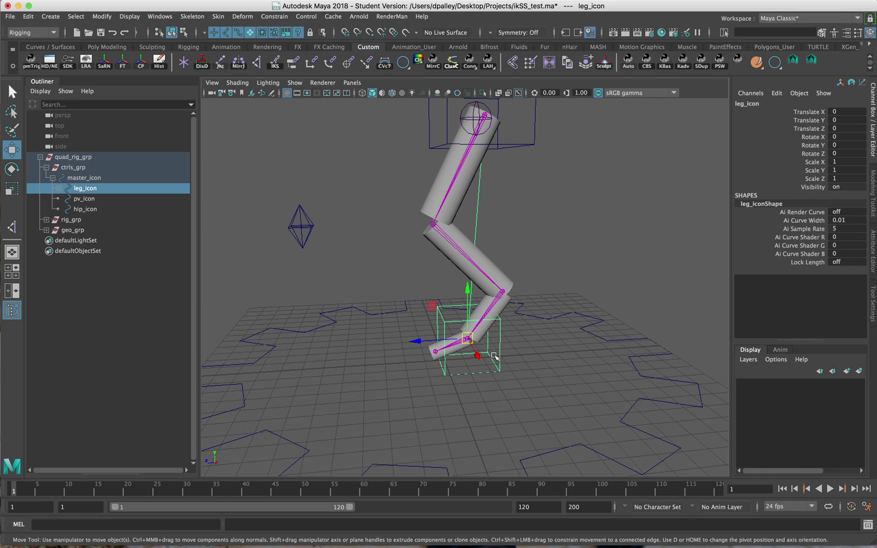
mouse_move(495, 355)
left_mouse_down("alt")
mouse_move(538, 360)
mouse_move(503, 365)
mouse_move(488, 355)
mouse_move(457, 375)
mouse_move(490, 365)
left_mouse_up("alt")
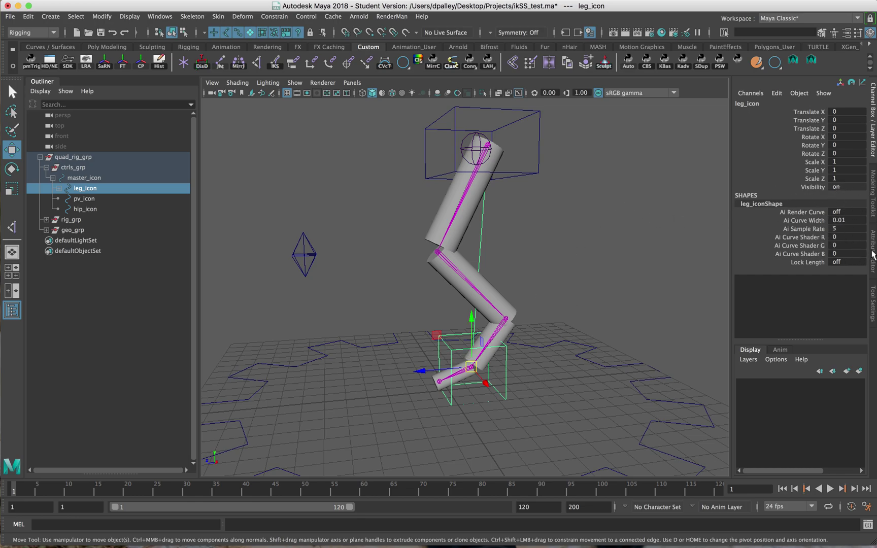
left_click(872, 252)
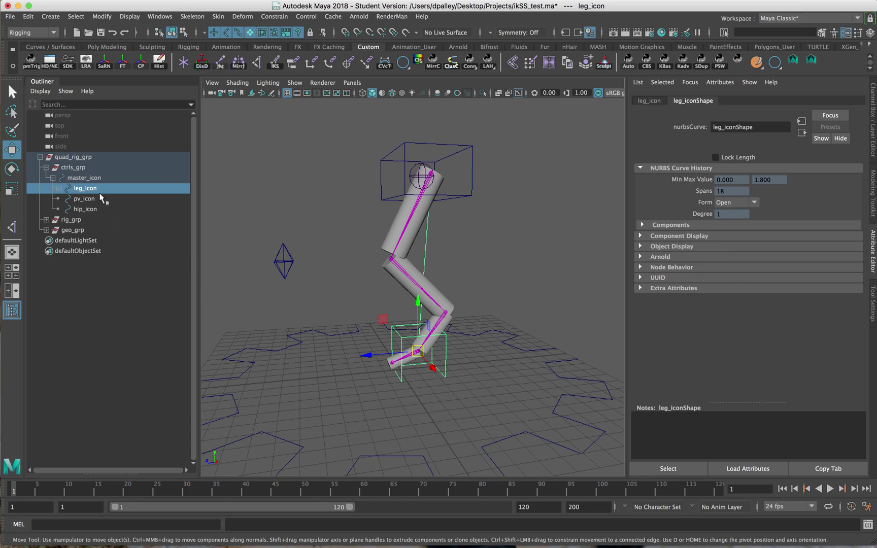
left_click(58, 187)
left_click(105, 199)
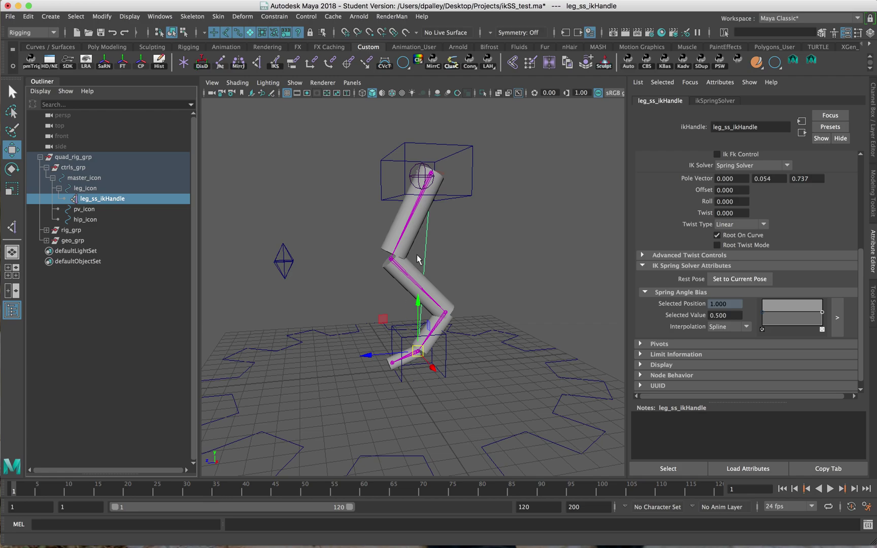
Raise leg_icon toward the hip to test the leg's bend with the default angle bias, and undo the move
left_click_drag(417, 259, 477, 254, "alt")
left_click(447, 399)
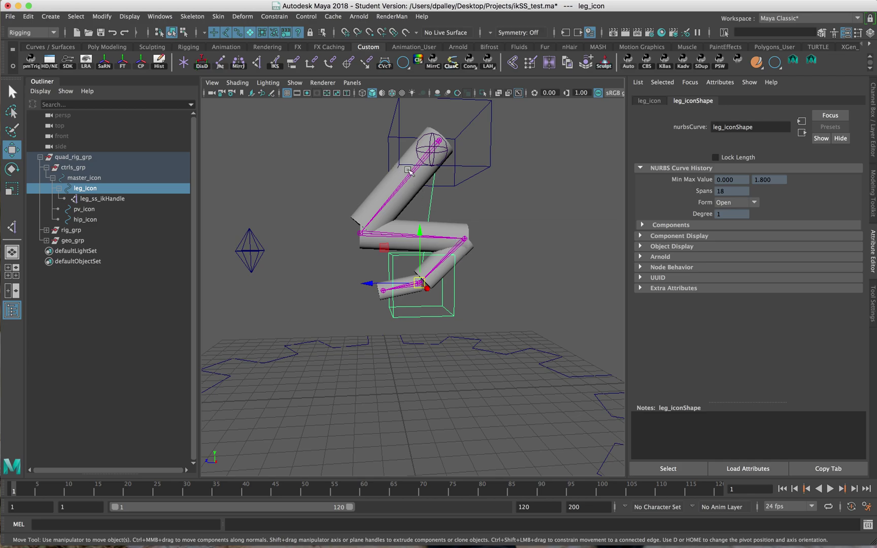
left_click_drag(435, 252, 441, 253, "alt")
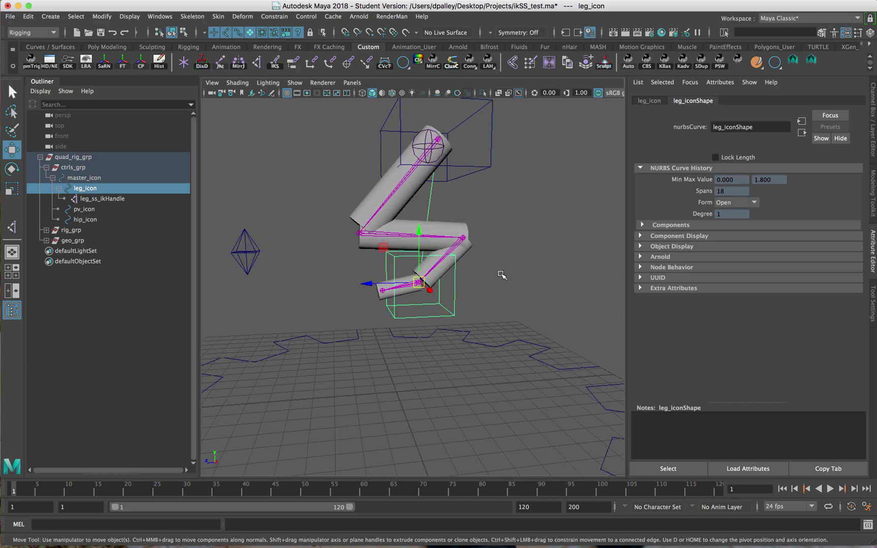
key("ctrl+z")
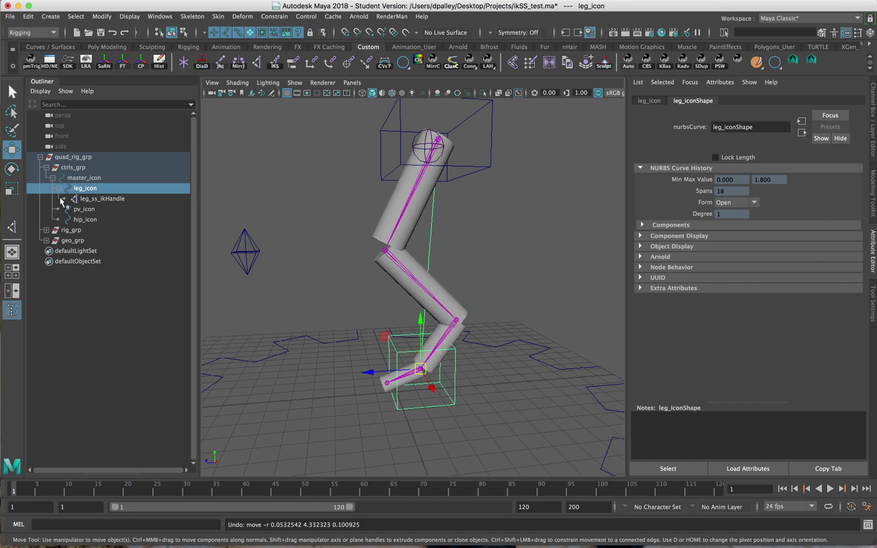
On leg_ss_ikHandle's Spring Angle Bias curve, raise the start point to the maximum and lower the end point to the minimum
left_click(61, 200)
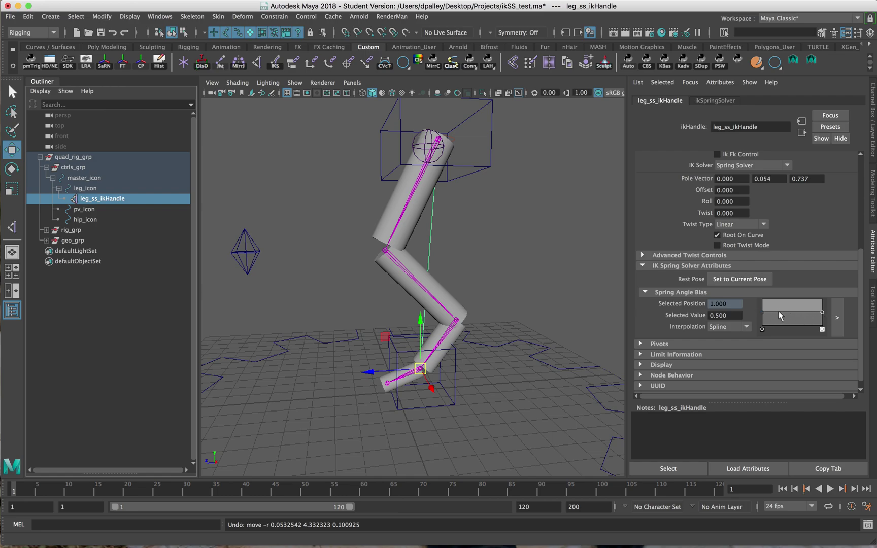
left_click_drag(762, 313, 755, 292)
left_click_drag(822, 316, 823, 334)
Raise leg_icon toward the hip to test the edited angle bias, lower it slightly, and undo that last adjustment
left_click(450, 378)
left_click_drag(426, 370, 427, 266)
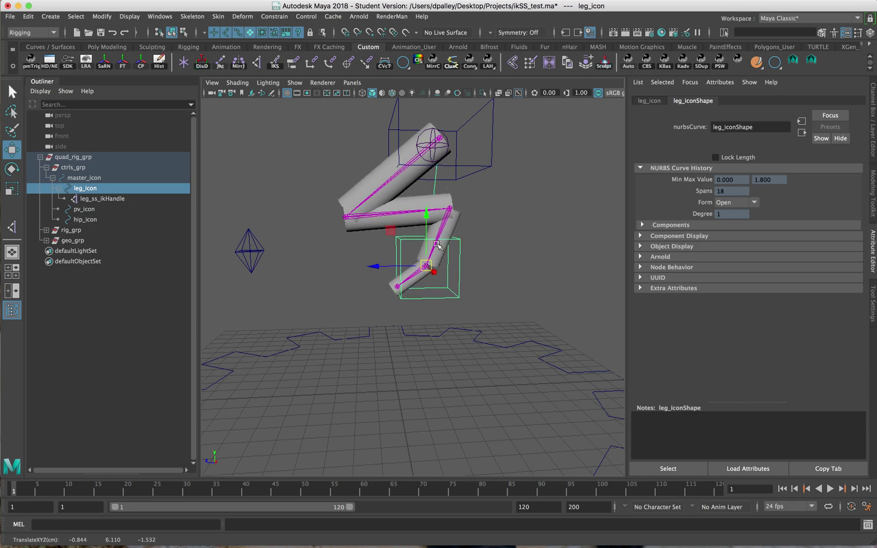
mouse_move(429, 268)
left_mouse_down()
mouse_move(433, 323)
mouse_move(430, 256)
mouse_move(431, 325)
mouse_move(432, 254)
mouse_move(432, 280)
left_mouse_up()
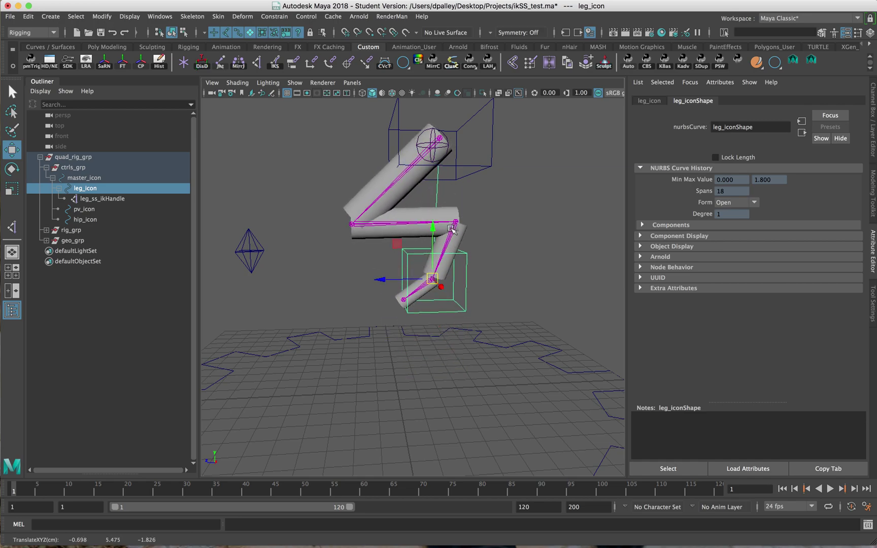
key("ctrl+z")
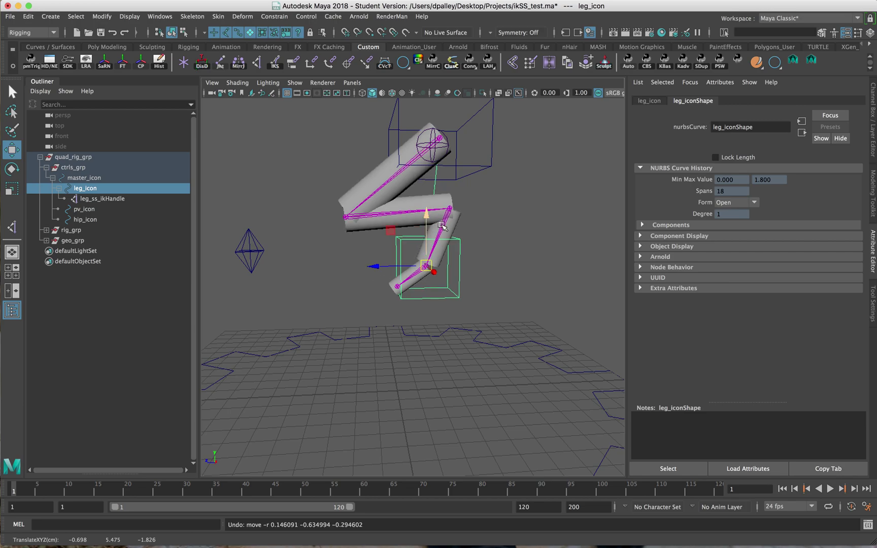
Undo the last leg_icon move and reverse leg_ss_ikHandle's Spring Angle Bias curve, with start value 0 and end value 1
key("ctrl+z")
left_click(137, 198)
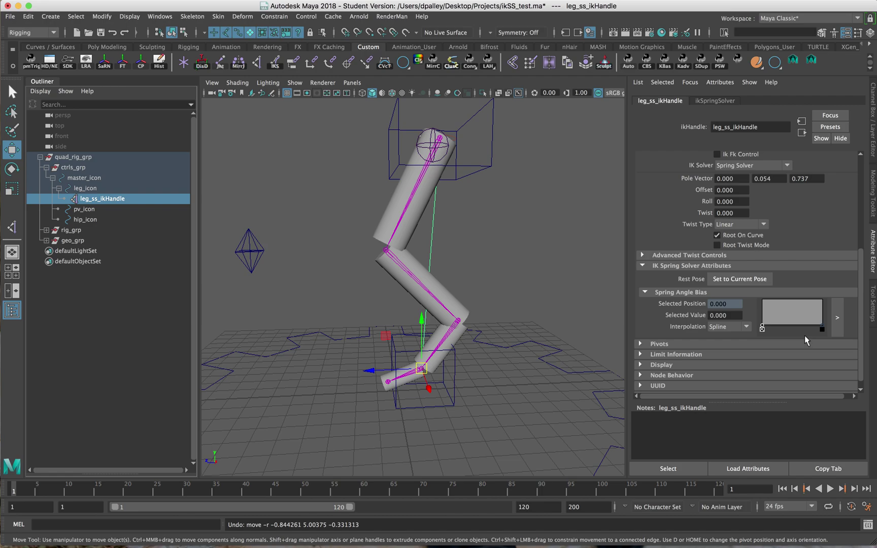
left_click_drag(823, 325, 830, 270)
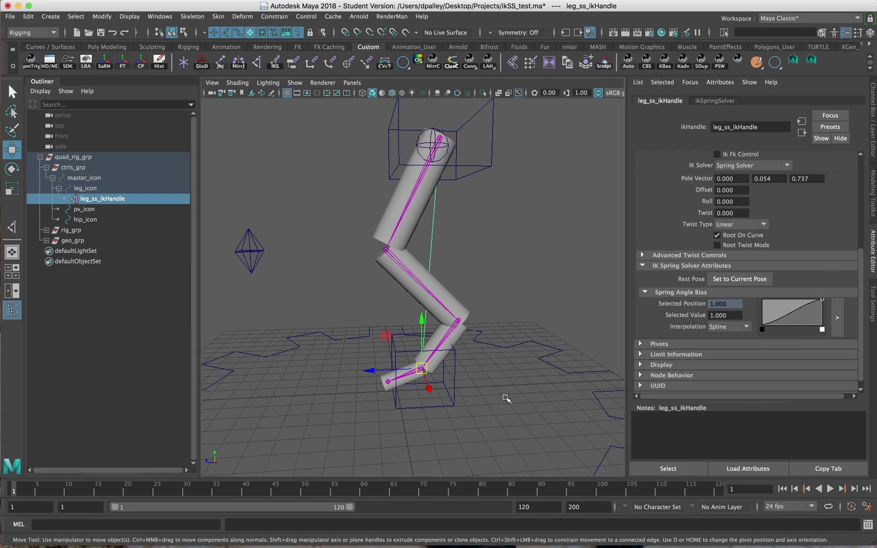
Raise leg_icon toward the hip twice to test the reversed angle bias, undoing each move
left_click(422, 373)
left_click_drag(421, 355, 442, 311)
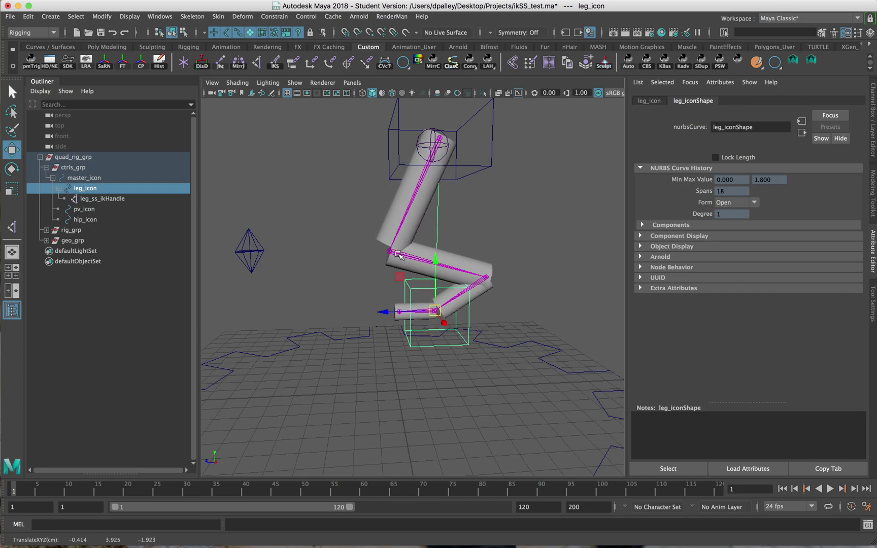
key("ctrl+z")
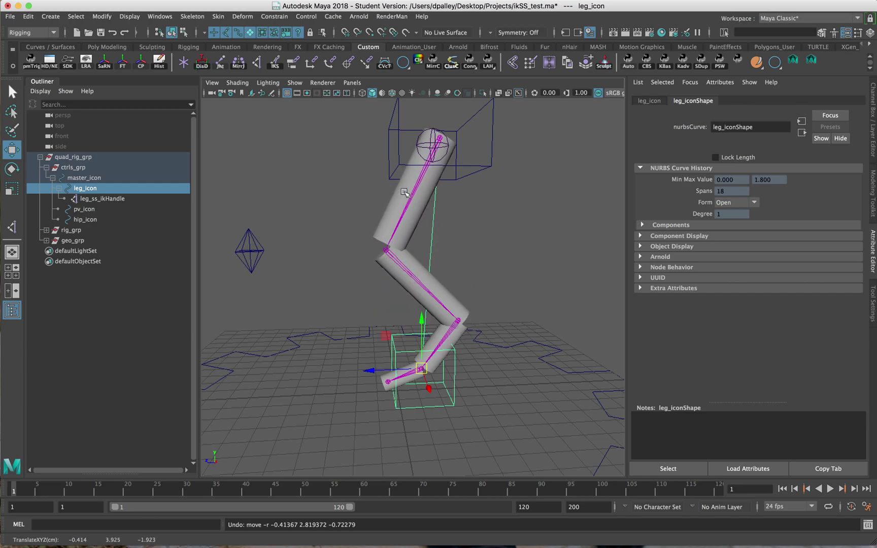
left_click_drag(416, 370, 442, 287)
key("ctrl+z")
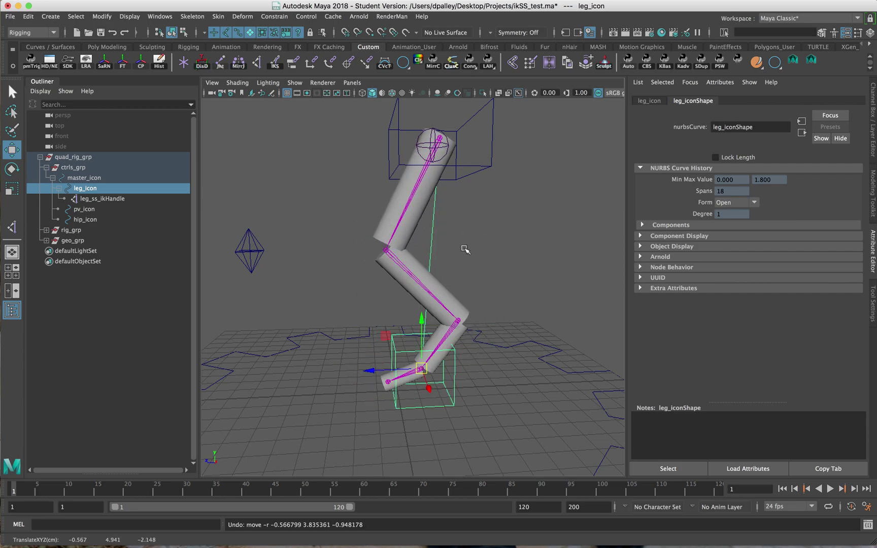
Review leg_ss_ikHandle's Spring Angle Bias curve, and raise leg_icon toward the hip again to bend the leg
left_click_drag(470, 283, 441, 276, "alt")
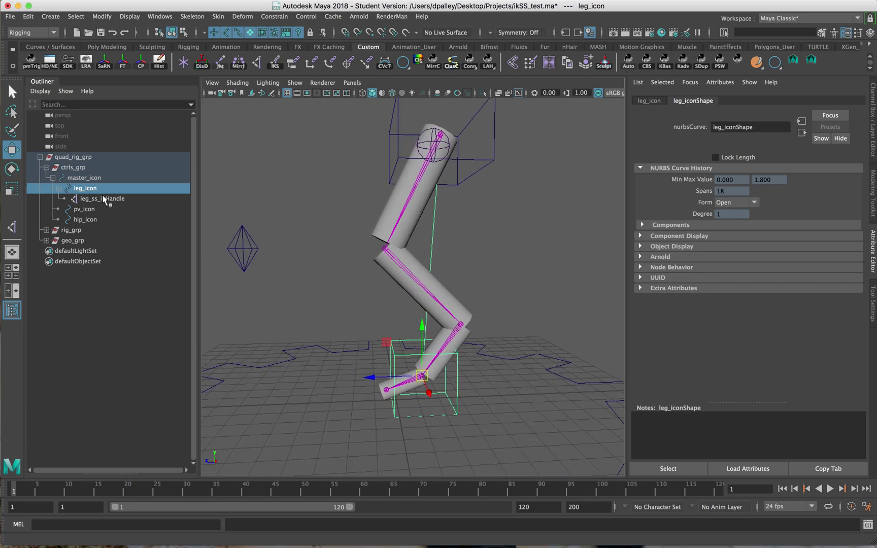
left_click(104, 198)
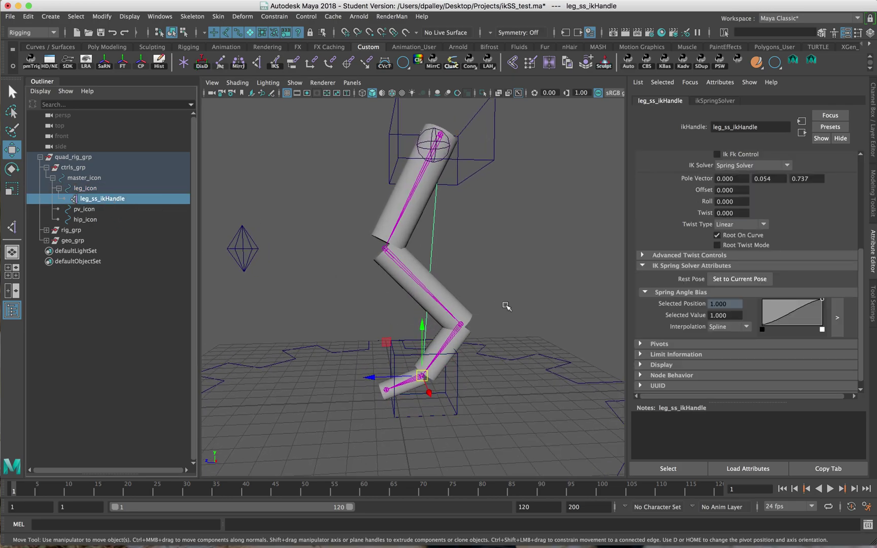
left_click_drag(506, 306, 497, 305, "alt")
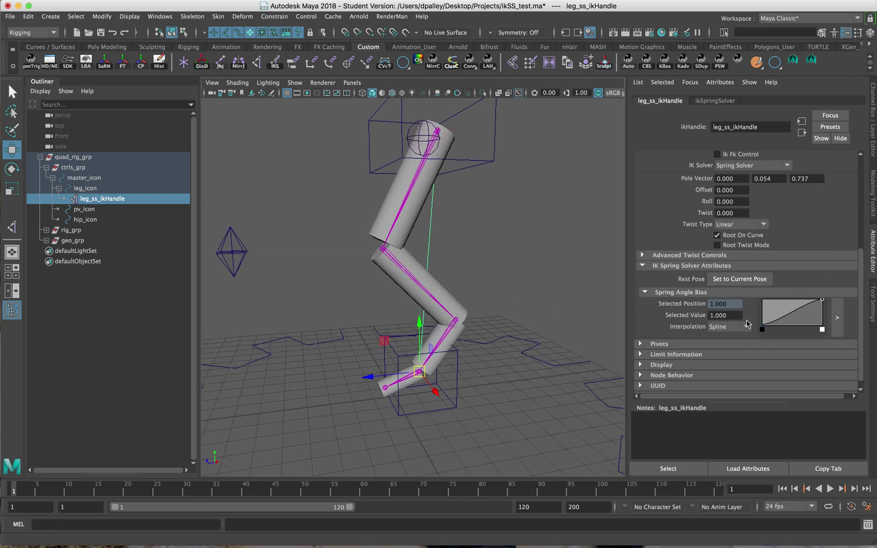
mouse_move(463, 373)
left_mouse_down("alt")
mouse_move(464, 354)
mouse_move(472, 367)
left_mouse_up("alt")
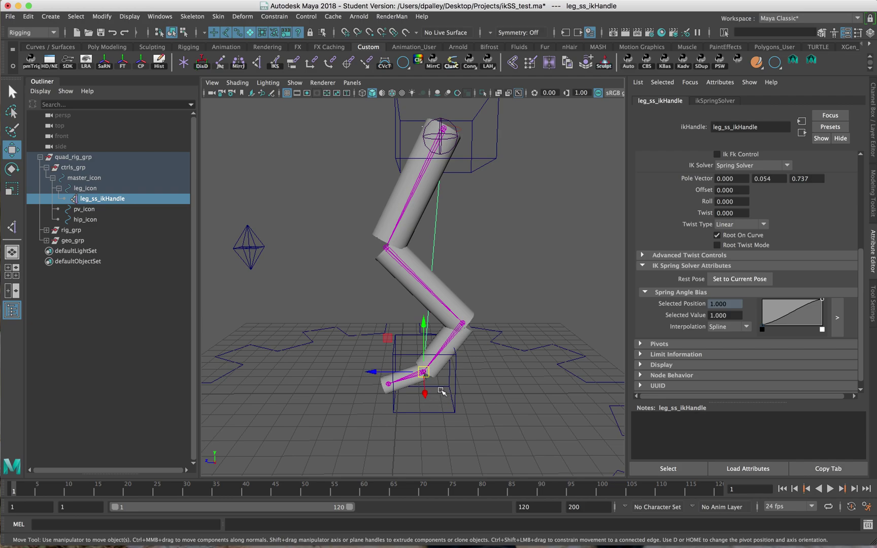
left_click(457, 386)
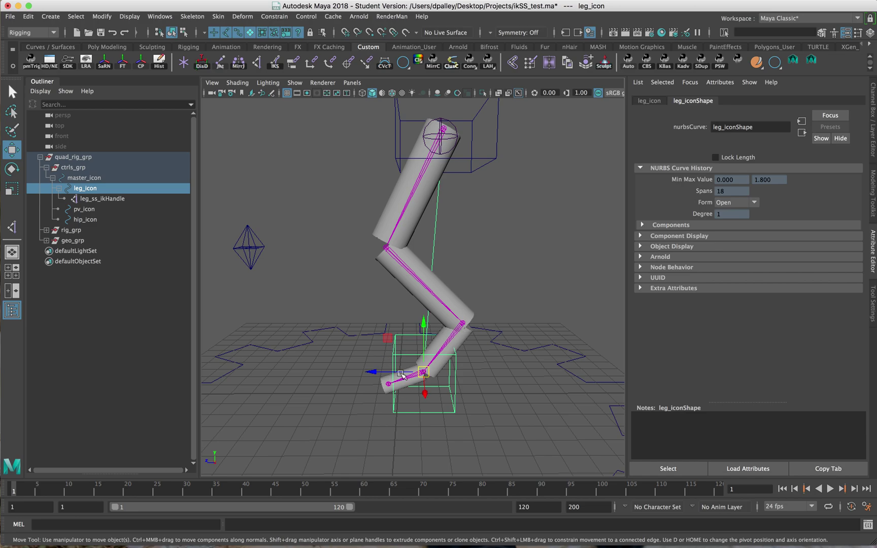
left_click_drag(427, 376, 453, 289)
On leg_ss_ikHandle's Spring Angle Bias curve, set the start point's value to 1 and the end point's value to 0
left_click(126, 200)
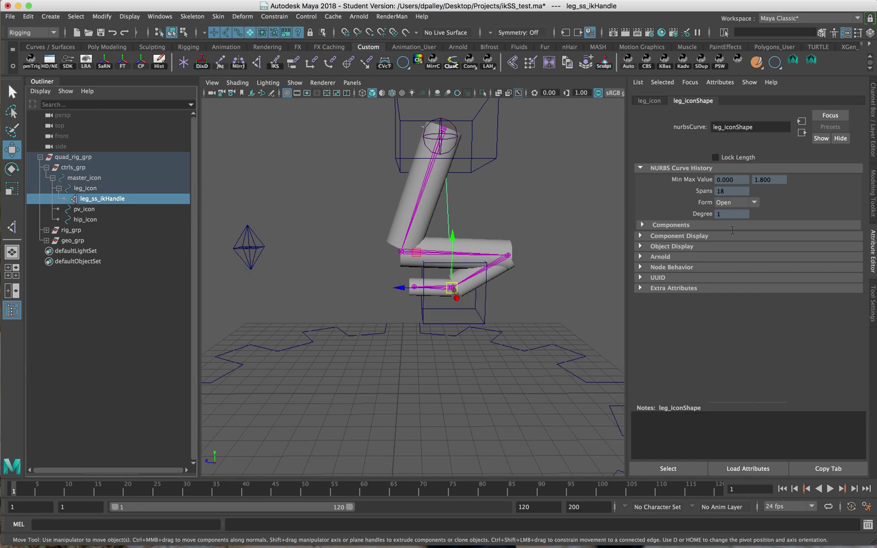
left_click_drag(766, 327, 763, 300)
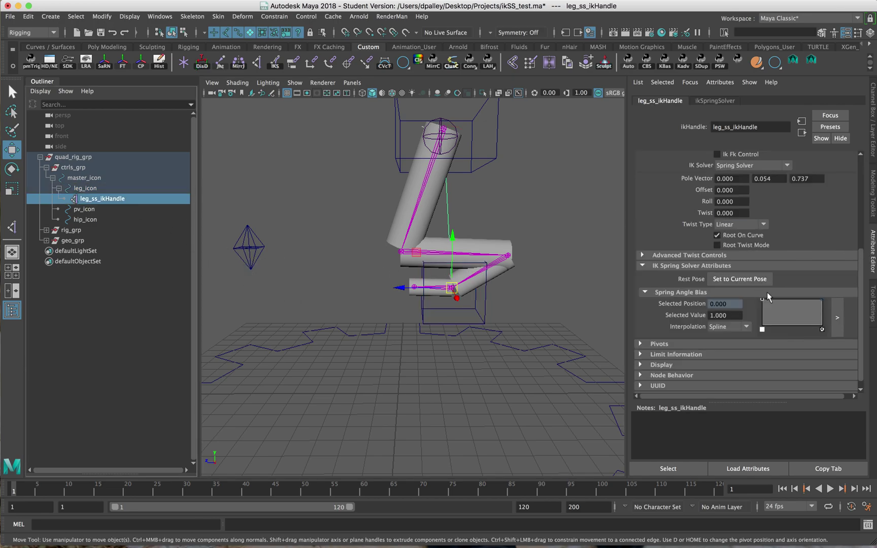
left_click_drag(823, 300, 823, 328)
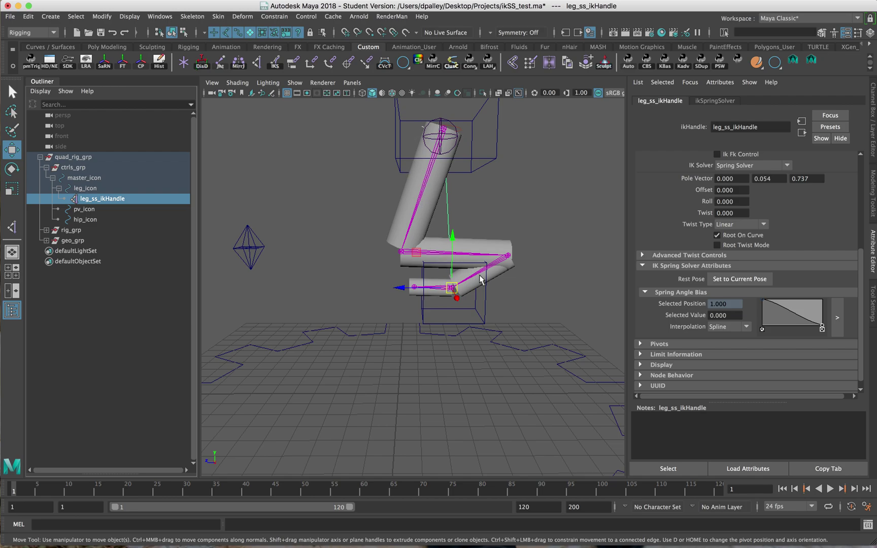
Shift leg_icon slightly to test the leg with the flipped bias curve, and undo the move
left_click(475, 309)
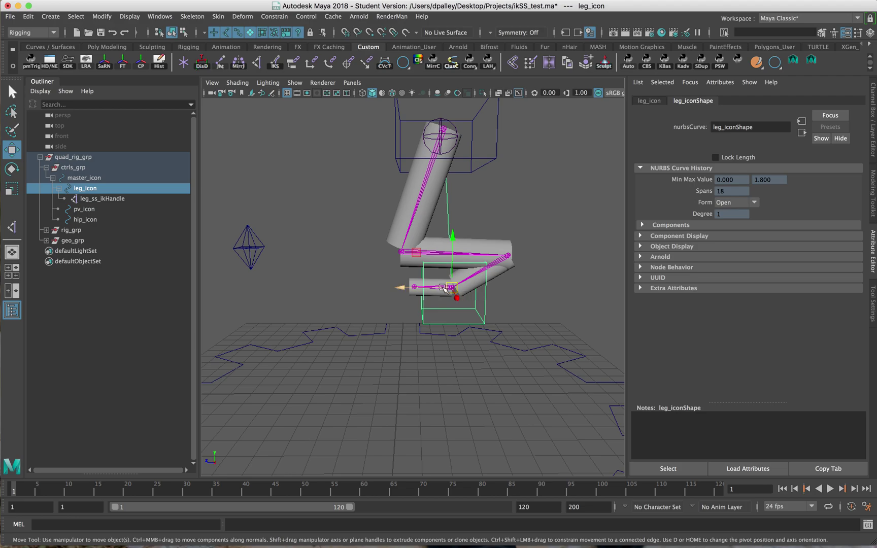
left_click_drag(453, 288, 436, 312)
key("z")
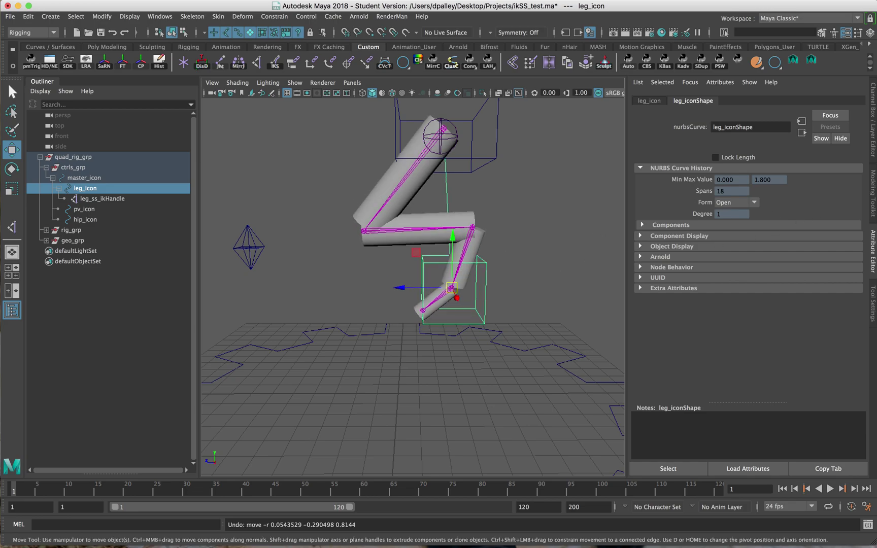
Reset leg_icon's Translate X, Y and Z to 0 and deselect it
left_click(874, 107)
left_click_drag(853, 129, 854, 113)
type("0")
key("Return")
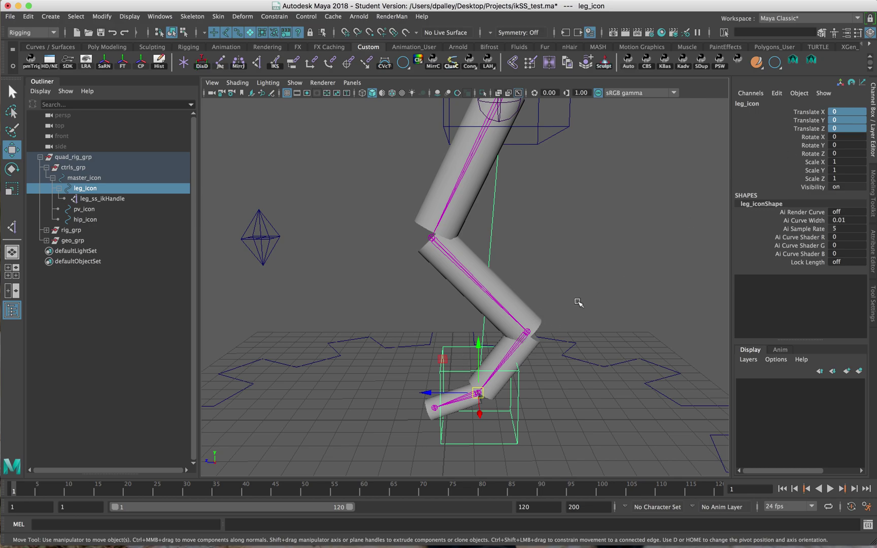
left_click(603, 311)
Expand rig_grp and leg_pad down to the last leg joint, and select the joints leg1_bind through leg5_waste
left_click_drag(527, 318, 435, 319, "alt")
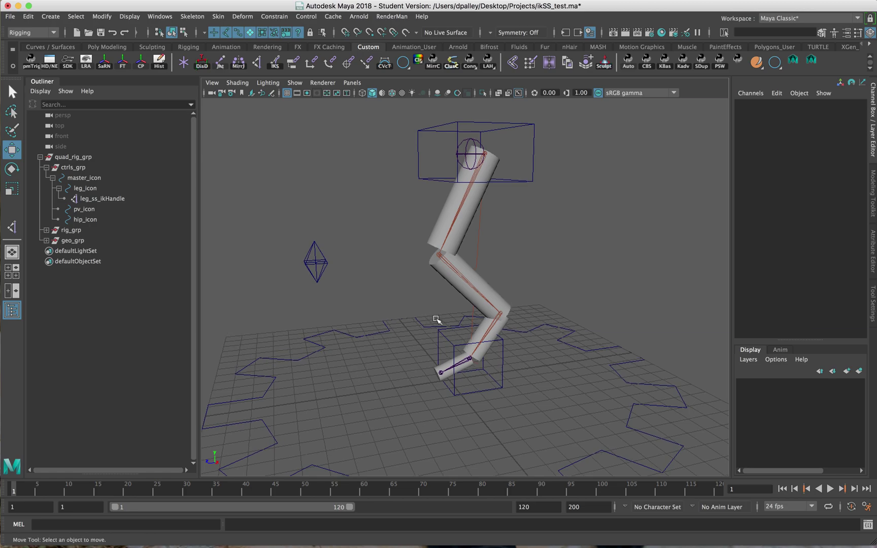
scroll(489, 343, "up", 2)
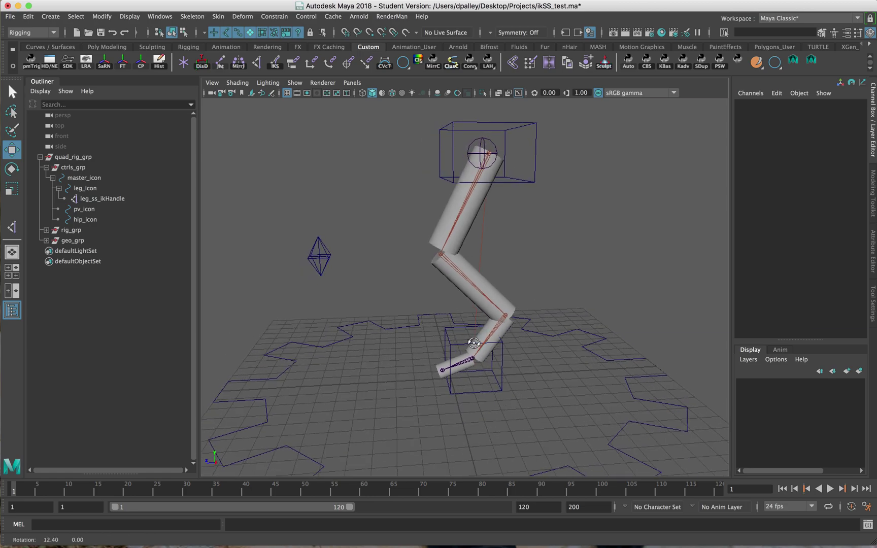
scroll(507, 403, "up", 3)
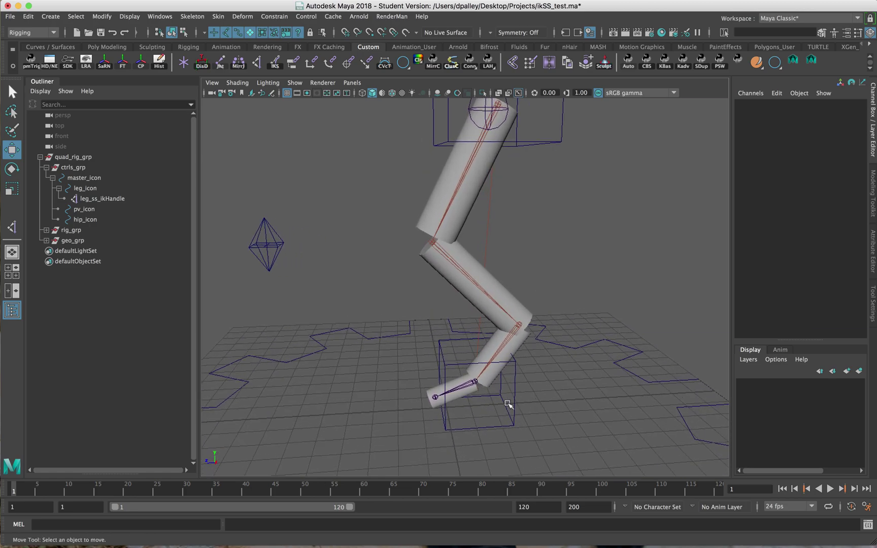
scroll(446, 401, "down", 2)
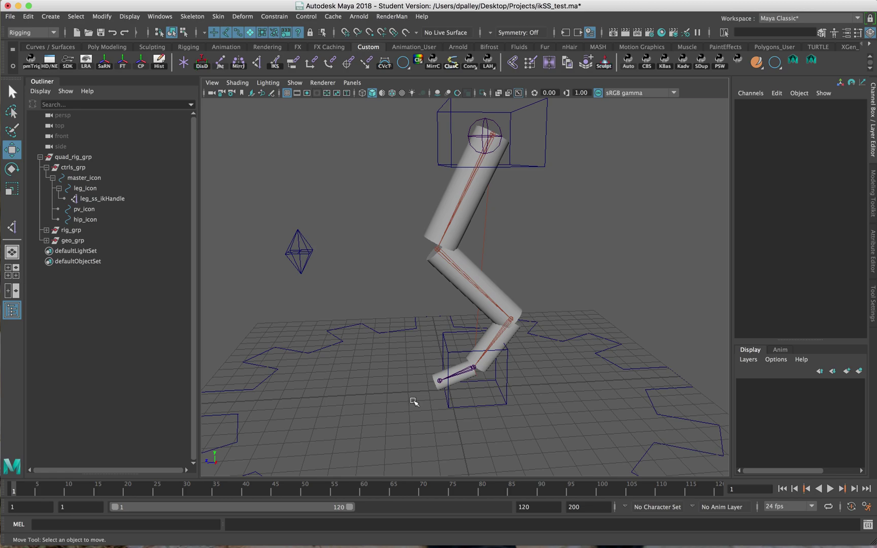
left_click(46, 230)
left_click(53, 240)
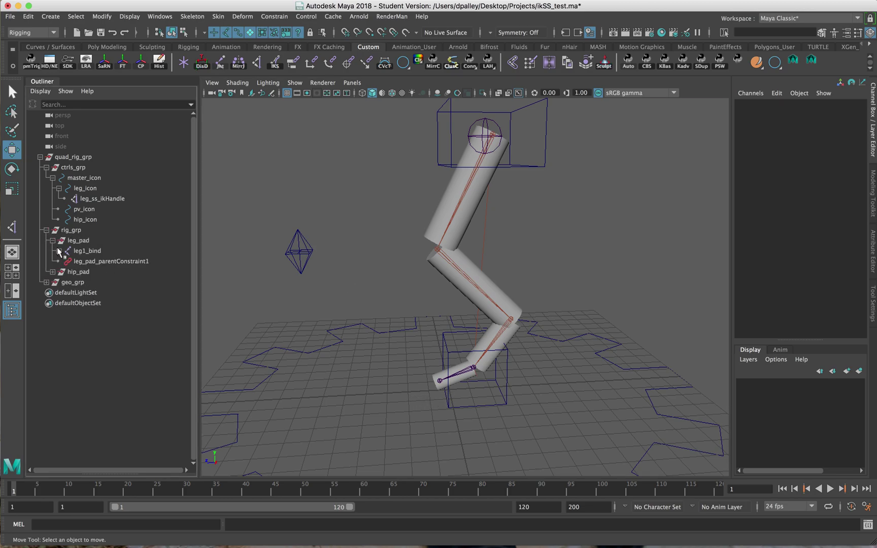
left_click(59, 250, "shift")
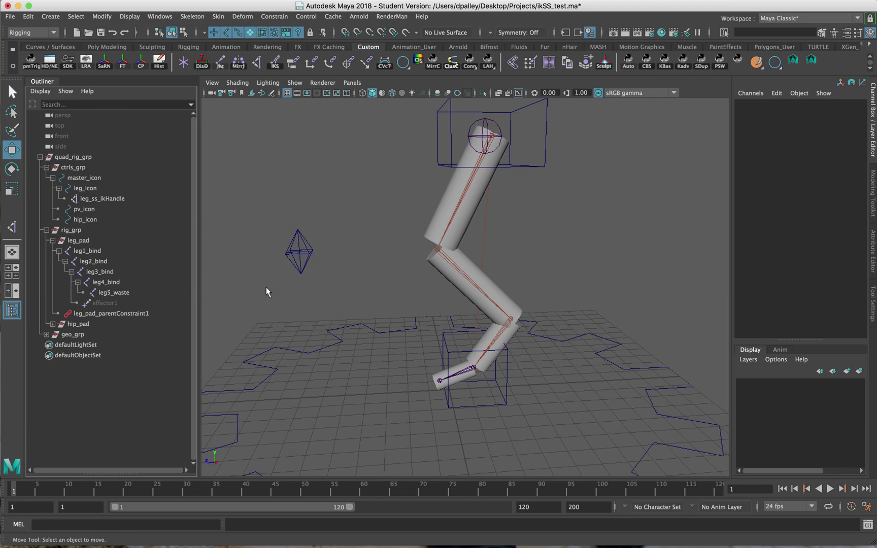
left_click_drag(267, 292, 406, 274, "alt")
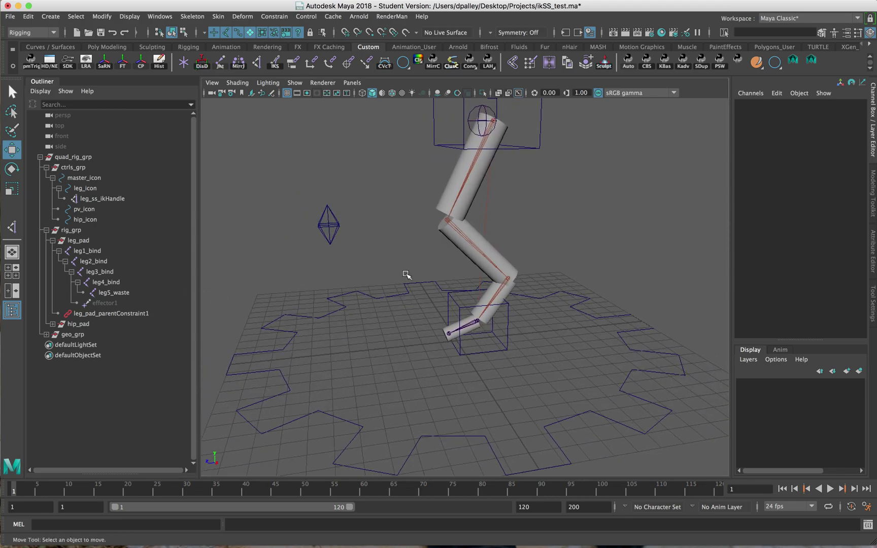
right_click_drag(475, 202, 431, 220, "alt")
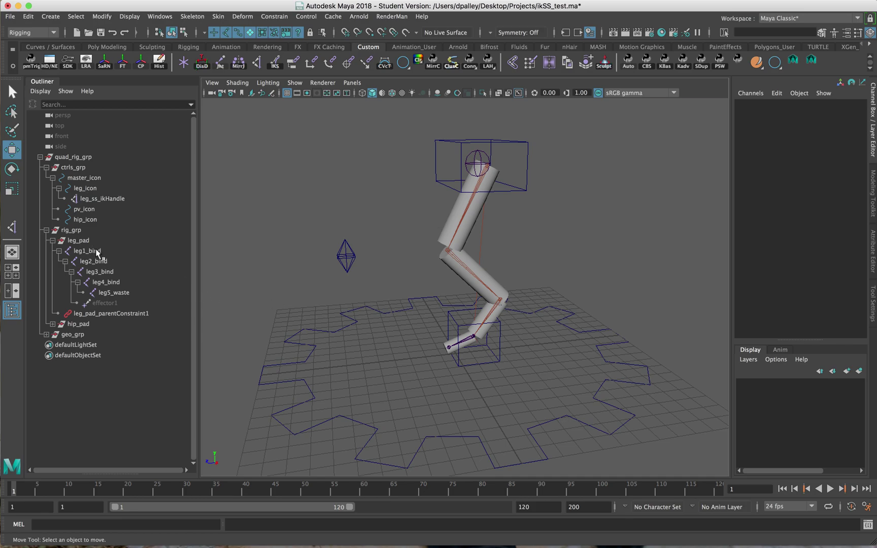
left_click_drag(98, 254, 117, 293)
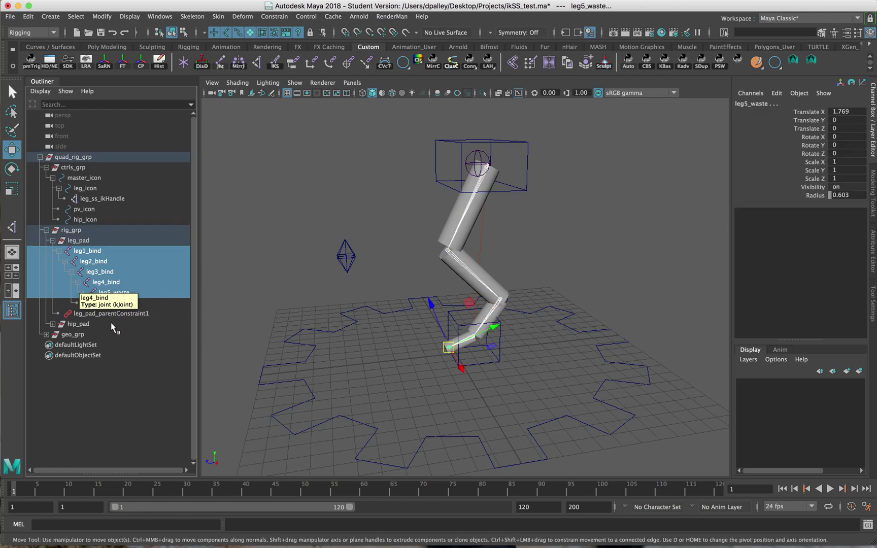
Review the attributes of leg_ss_ikHandle under leg_icon and delete the handle
left_click(110, 198)
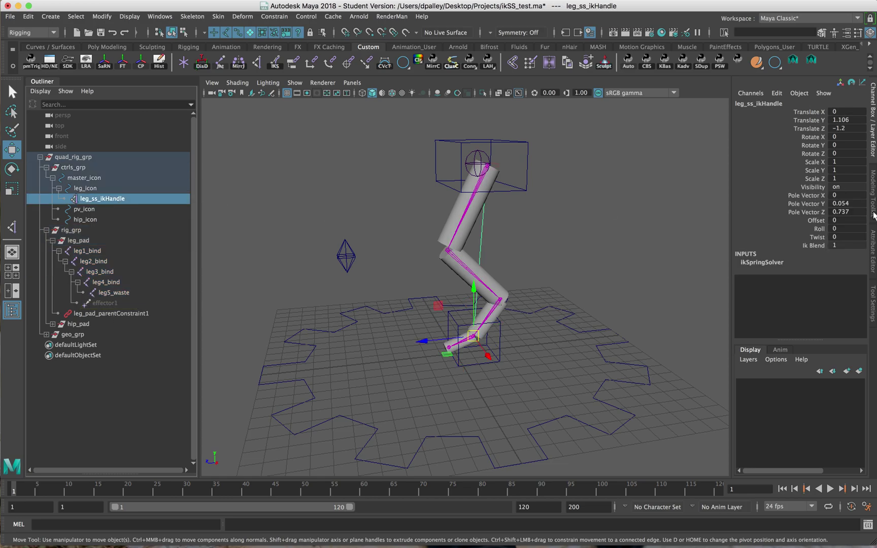
left_click(873, 241)
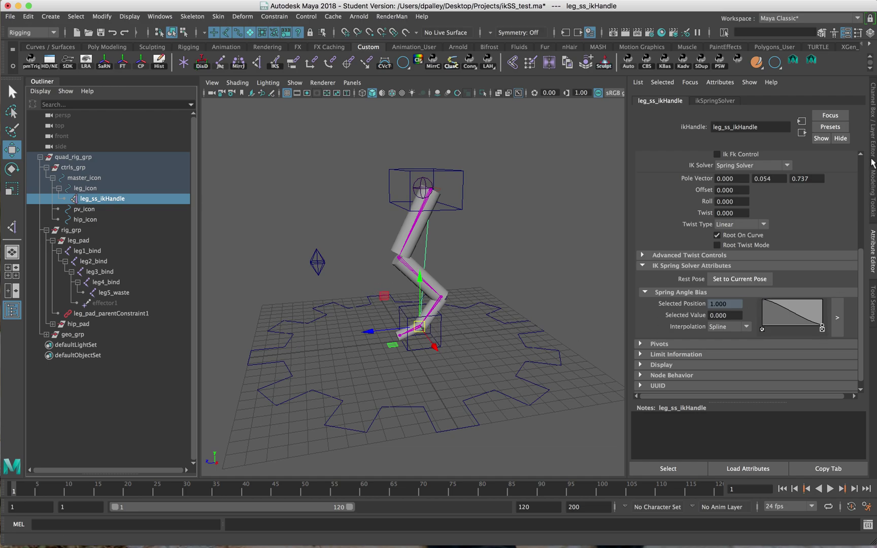
left_click(873, 155)
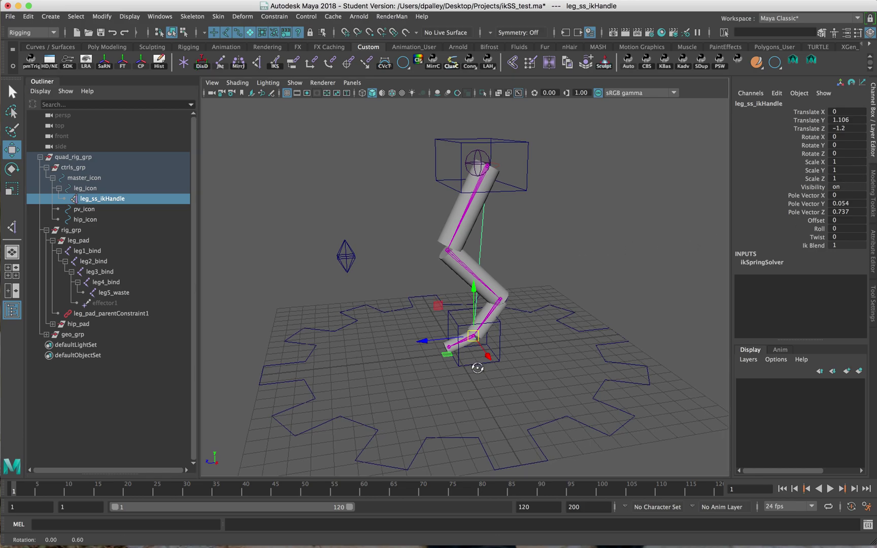
left_click_drag(477, 363, 513, 355, "alt")
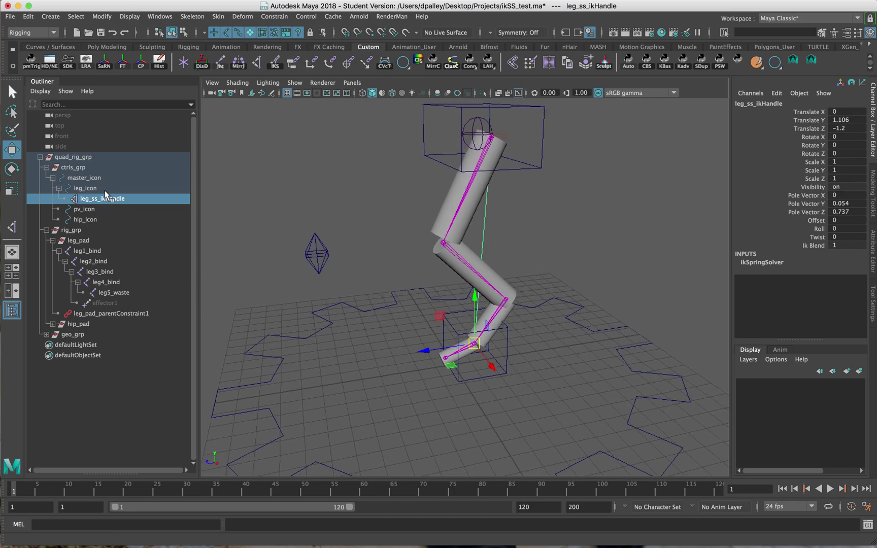
key("Delete")
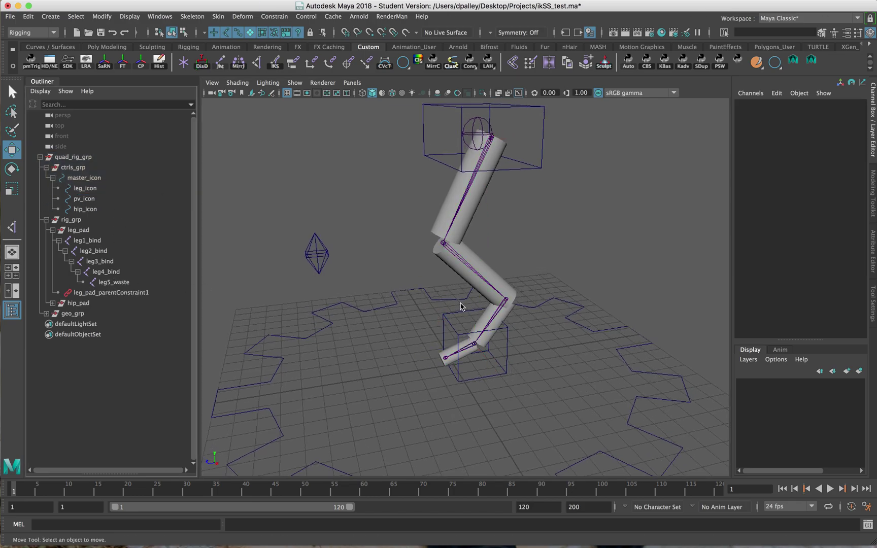
Duplicate the leg1_bind joint chain twice and expand the hierarchies of both copies
left_click_drag(461, 306, 427, 307, "alt")
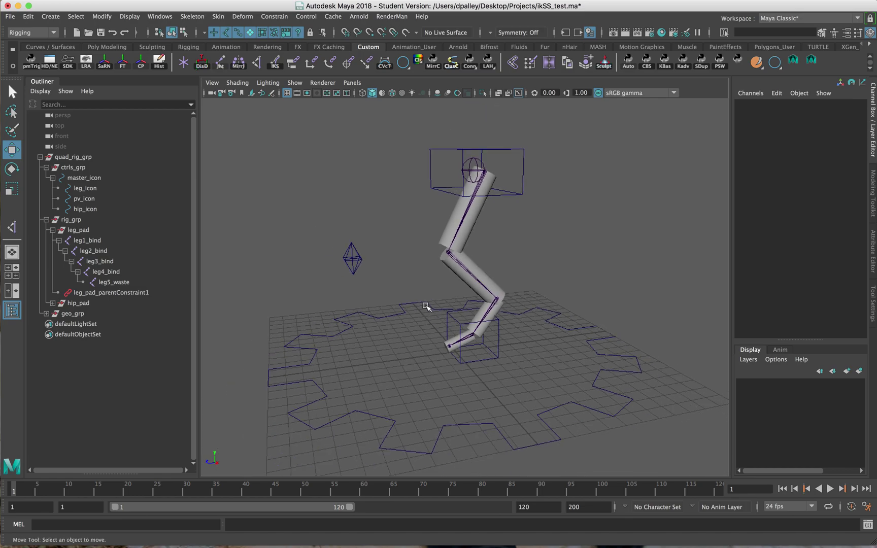
left_click(91, 237)
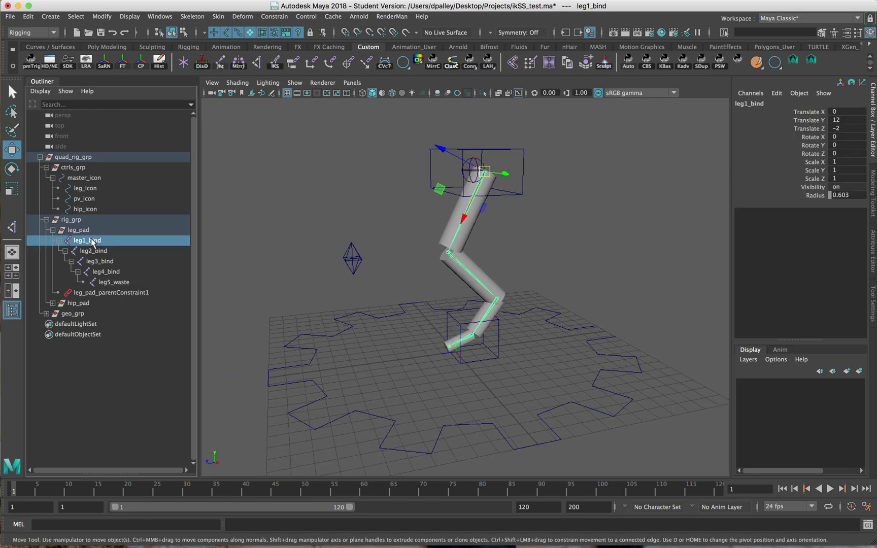
key("ctrl+d")
key("ctrl+d")
left_click(59, 313)
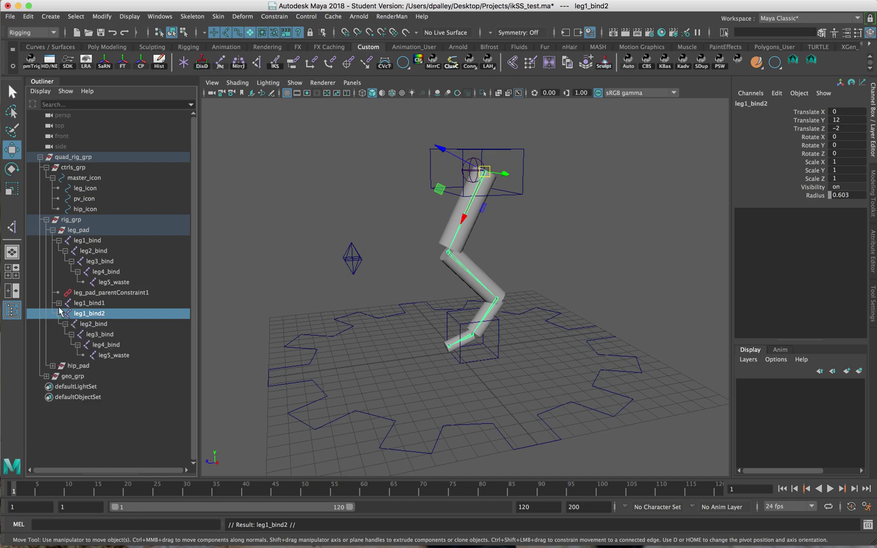
left_click(59, 303)
left_click(65, 313)
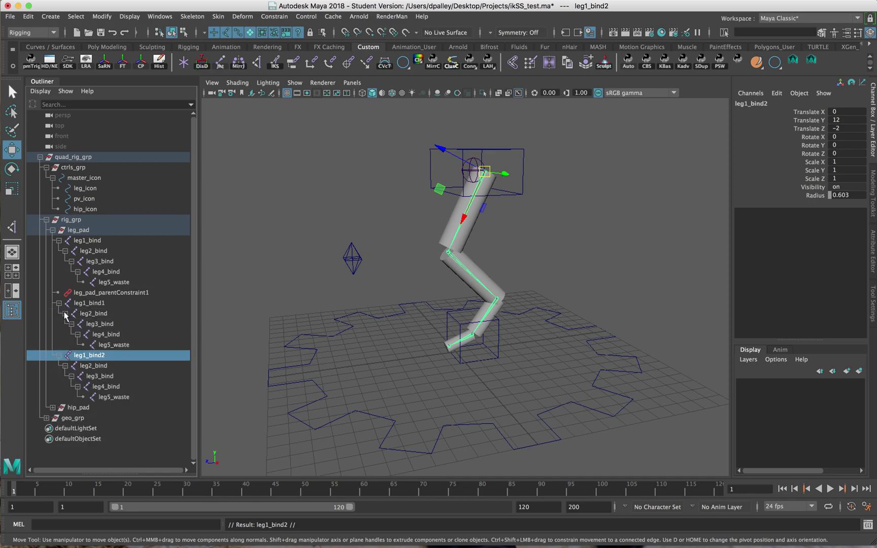
Rename the first duplicate's root joint leg1_bind1 and its child leg2_bind to leg_ssHigh_waste
double_click(84, 303)
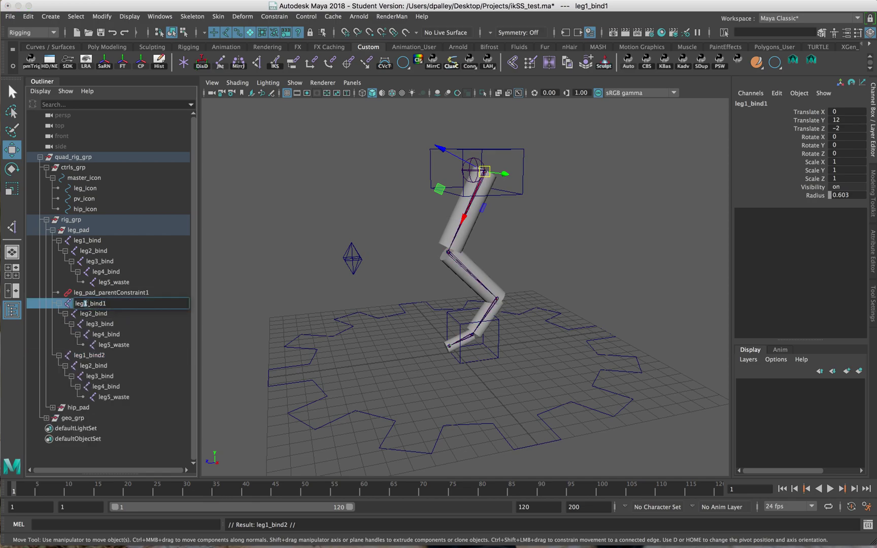
left_click_drag(85, 303, 131, 303)
type("_ssHigh_waste")
key("Return")
double_click(95, 303)
key("super+c")
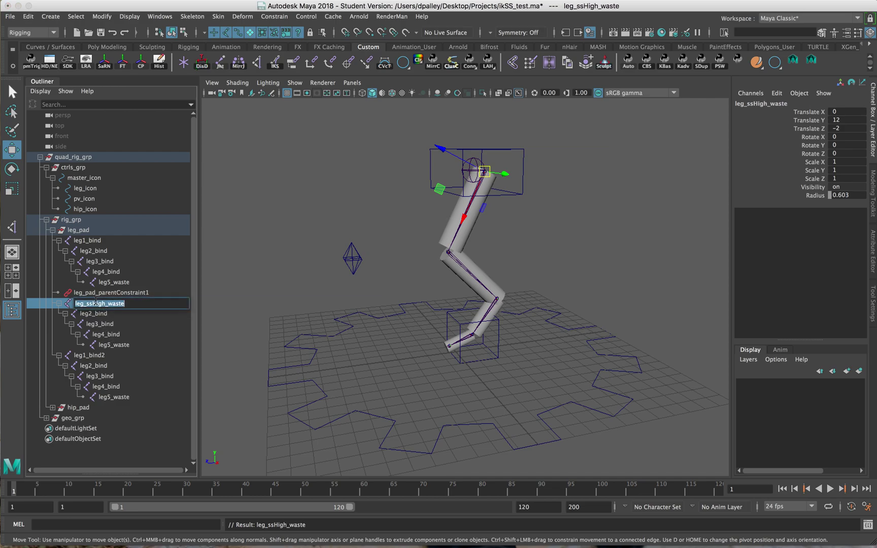
double_click(95, 314)
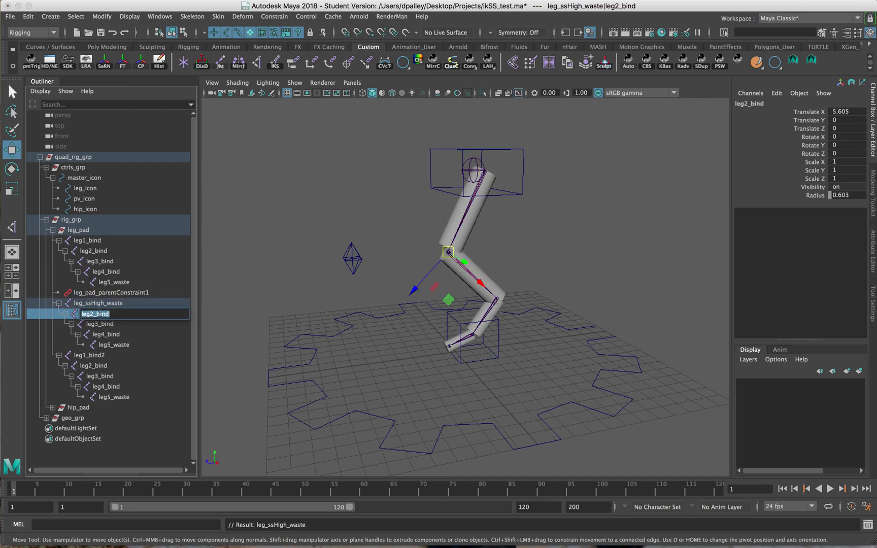
key("super+v")
key("Return")
Number the two ssHigh joints by renaming the root leg1_ssHigh_waste and its child leg2_ssHigh_waste
double_click(95, 303)
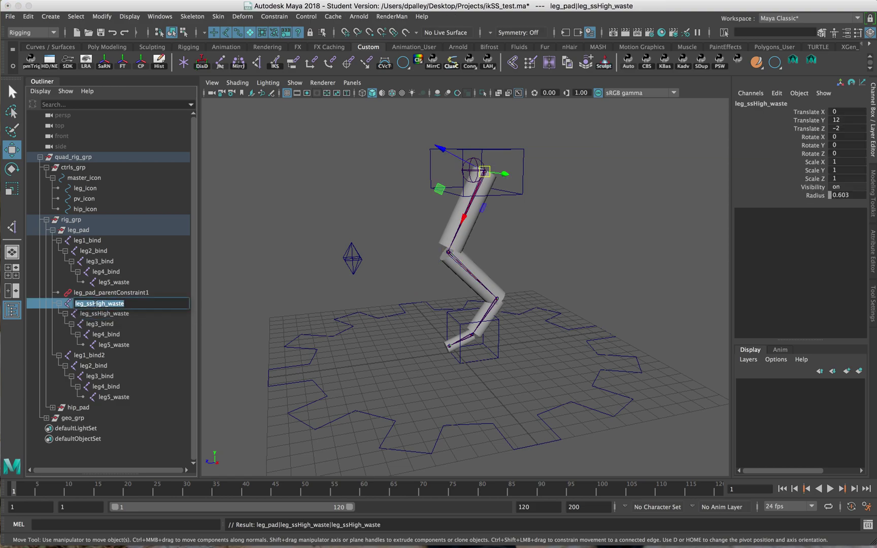
left_click(84, 304)
type("1")
double_click(90, 304)
key("super+c")
double_click(98, 314)
left_click(93, 314)
type("1")
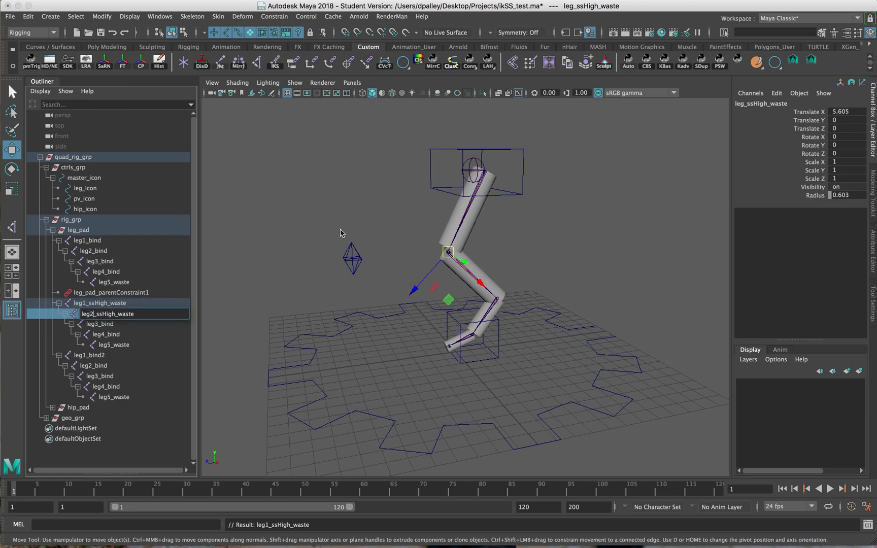
Rename the remaining joints of the ssHigh chain leg3_ssHigh_waste, leg4_ssHigh_waste and leg5_ssHigh_waste
double_click(103, 325)
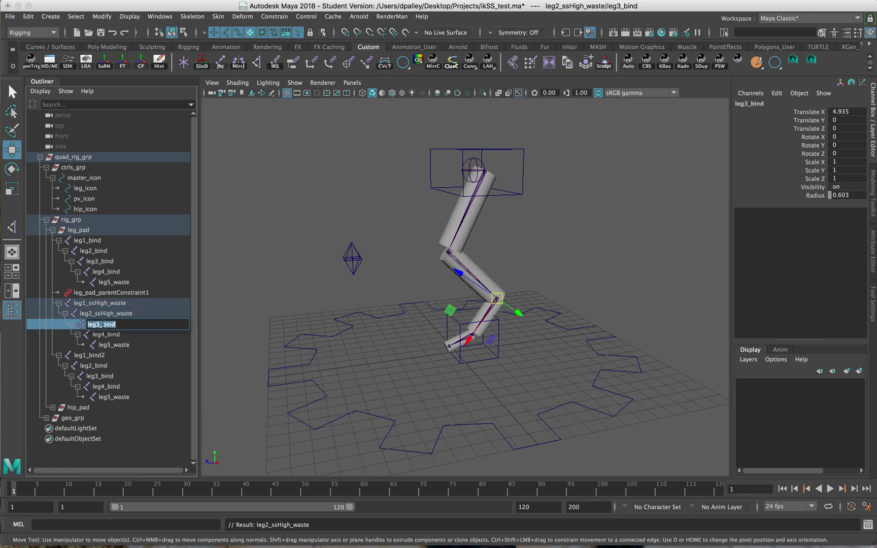
key("super+v")
type("3")
key("Return")
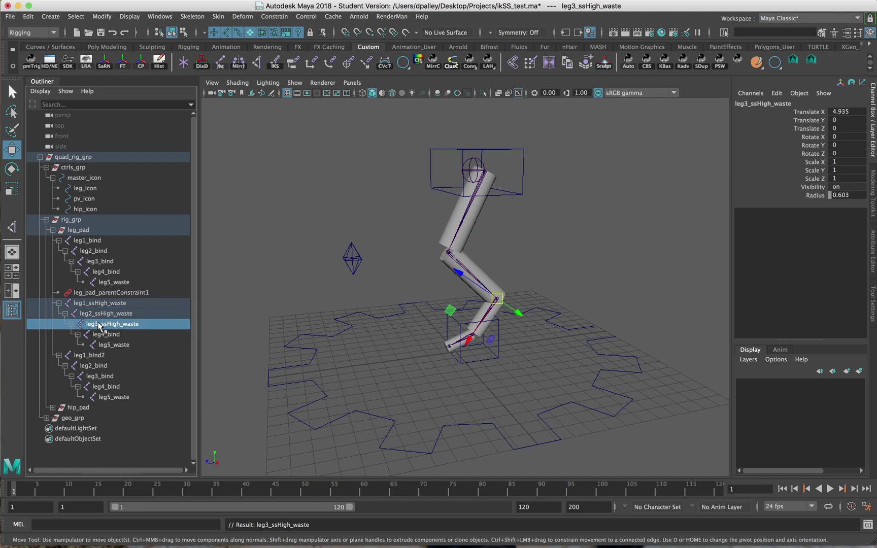
double_click(101, 334)
key("super+v")
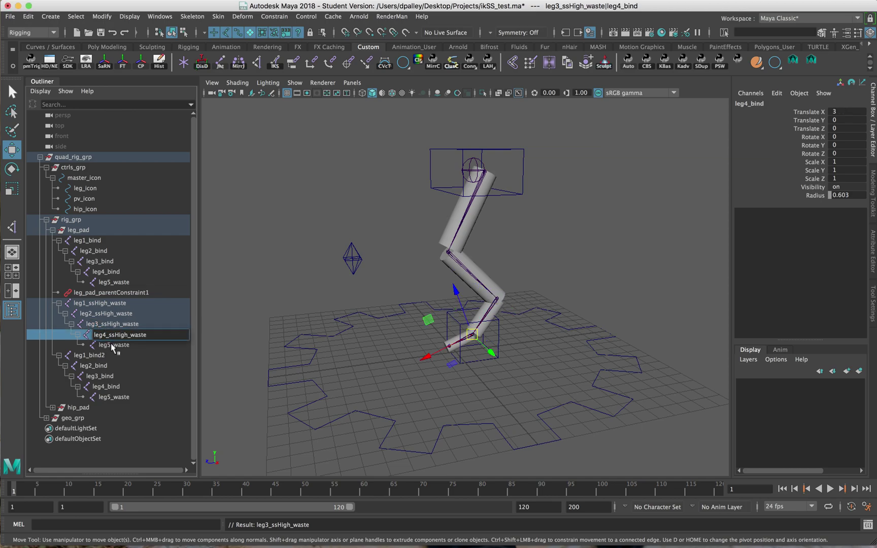
double_click(110, 344)
key("super+v")
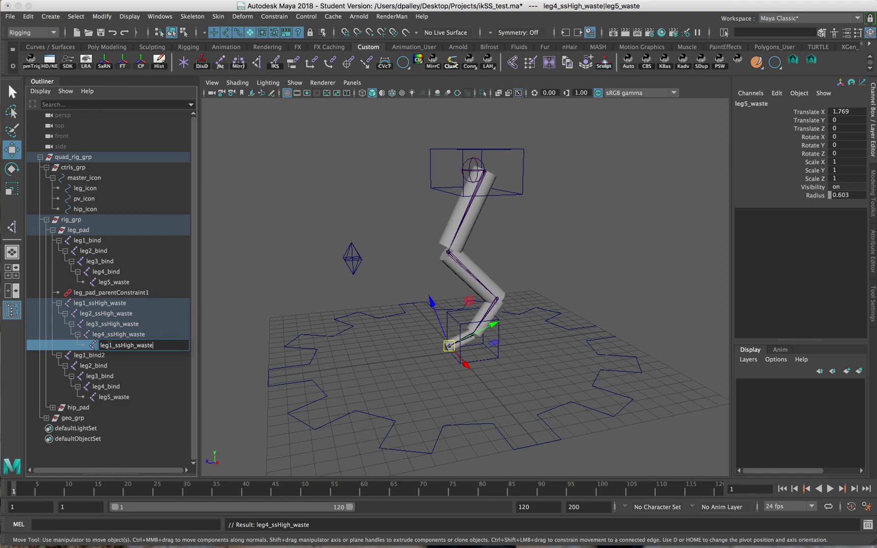
left_click_drag(112, 345, 109, 345)
type("5")
key("Return")
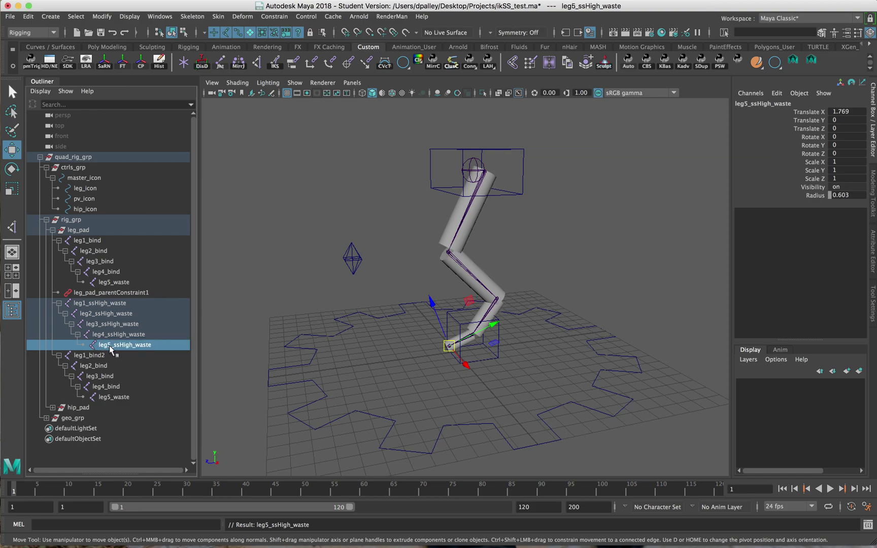
Rename the second duplicate's root joint leg1_bind2 to leg1_ssLow_waste
double_click(87, 355)
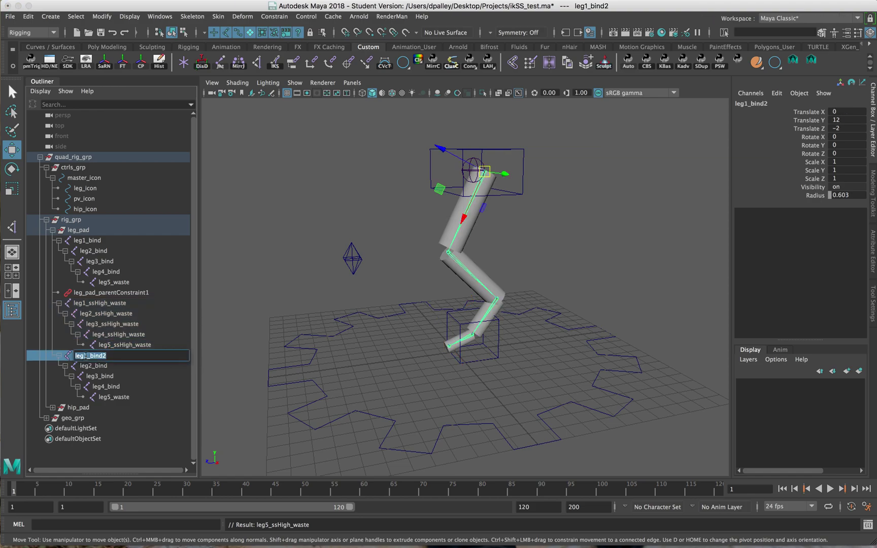
key("super+v")
left_click_drag(96, 355, 108, 356)
type("Low")
key("Return")
Rename the second and third joints of the ssLow chain leg2_ssLow_waste and leg3_ssLow_waste
double_click(99, 366)
type("leg1_ssLow_waste")
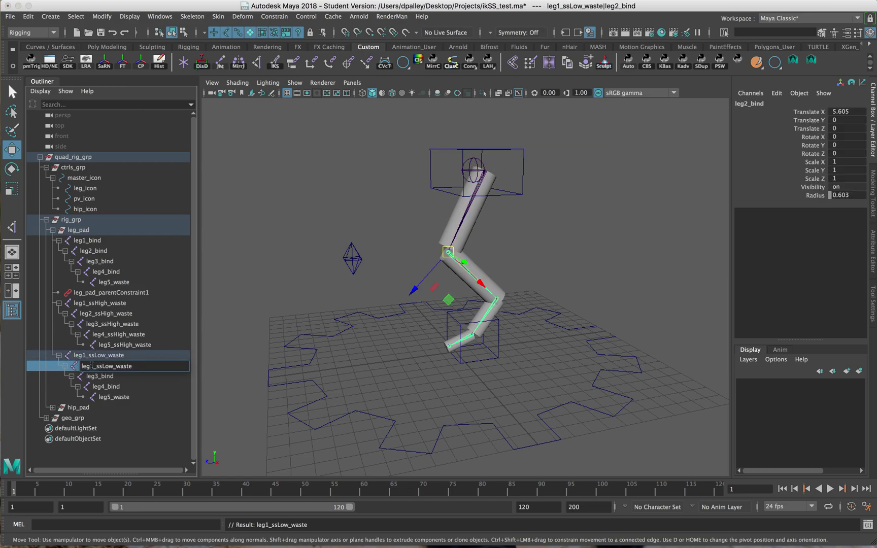
key("BackSpace")
type("2")
key("Return")
double_click(95, 376)
type("leg1_ssLow_waste")
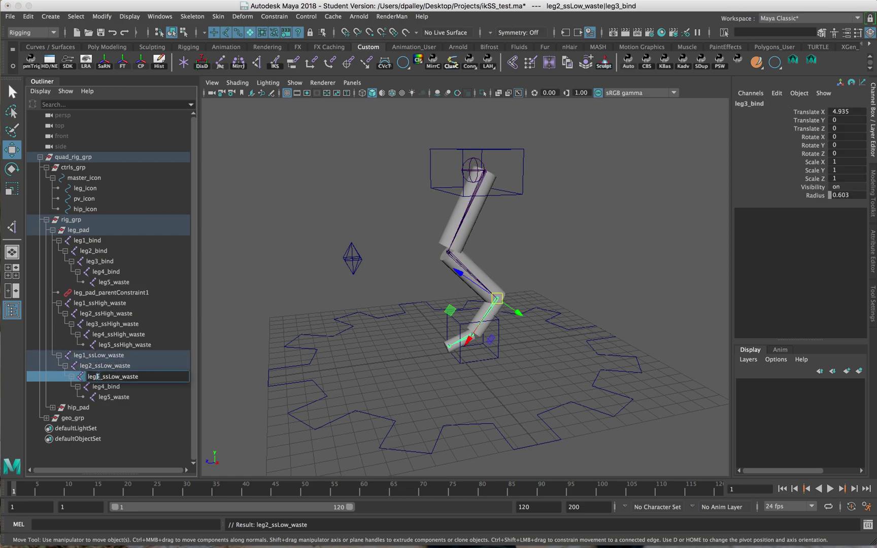
key("BackSpace")
type("3")
key("Return")
Rename the last two joints of the ssLow chain leg4_ssLow_waste and leg5_ssLow_waste
double_click(102, 387)
type("leg1_ssLow_waste")
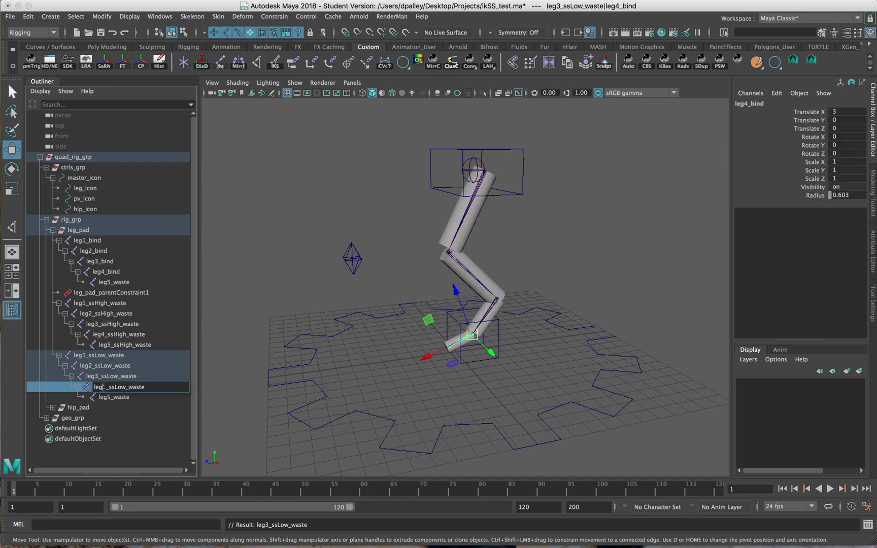
key("BackSpace")
type("4")
key("Return")
double_click(109, 397)
type("leg1_ssLow_waste")
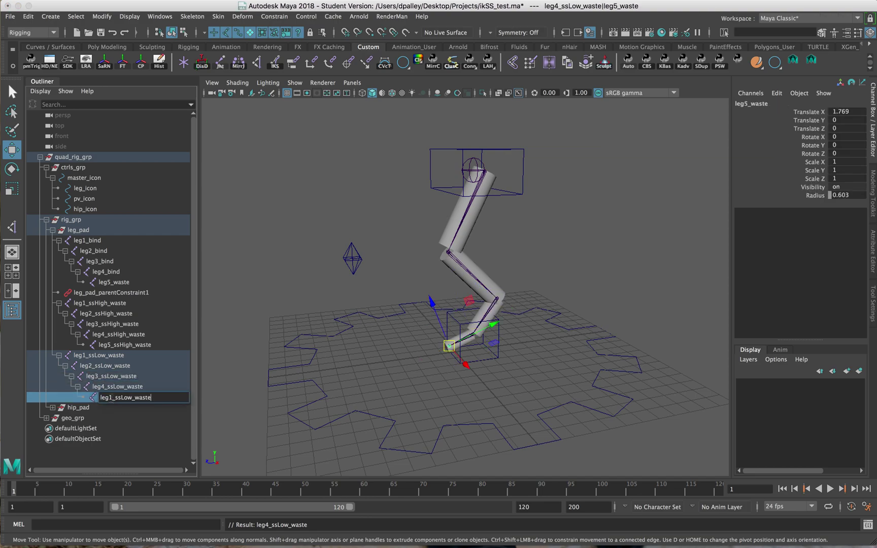
key("BackSpace")
type("5")
key("Return")
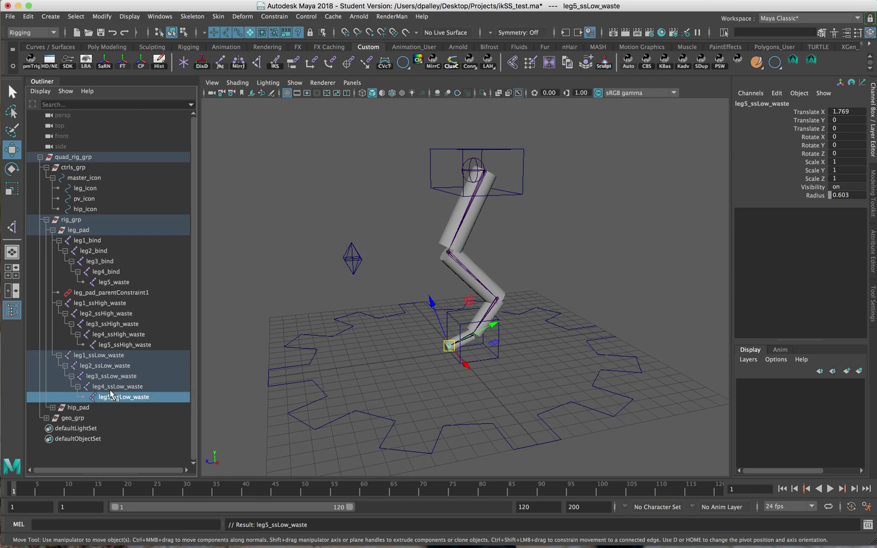
Orient-constrain leg1_bind to leg1_ssHigh_waste and leg1_ssLow_waste on all axes, with maintain offset off and weight 1
left_click(109, 303)
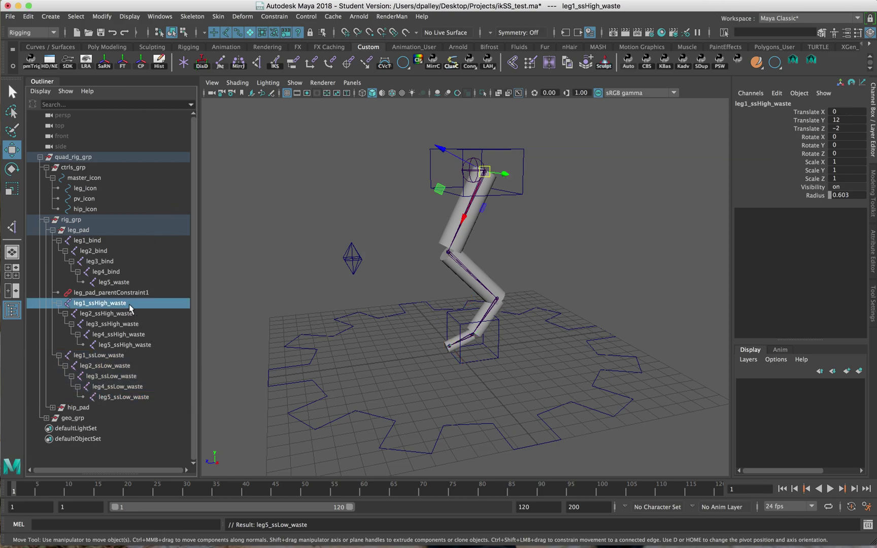
left_click_drag(411, 360, 381, 356, "alt")
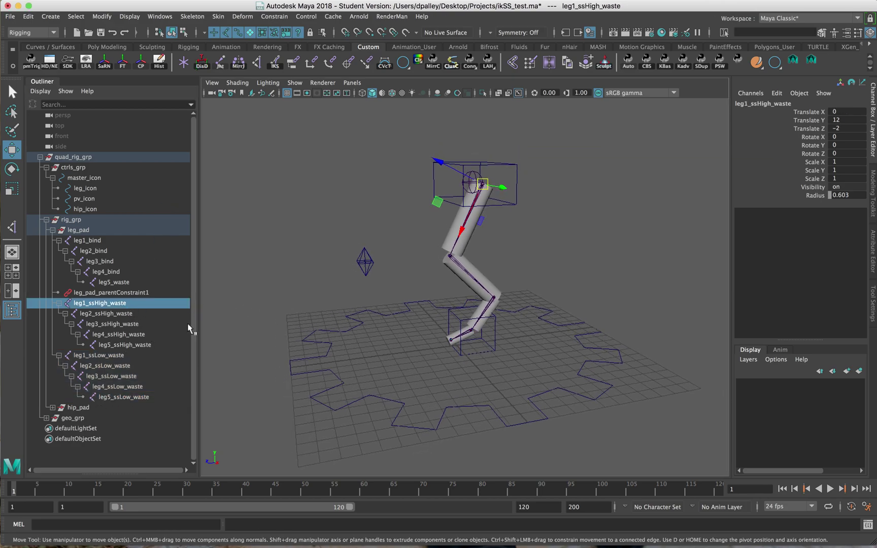
left_click(105, 356, "ctrl")
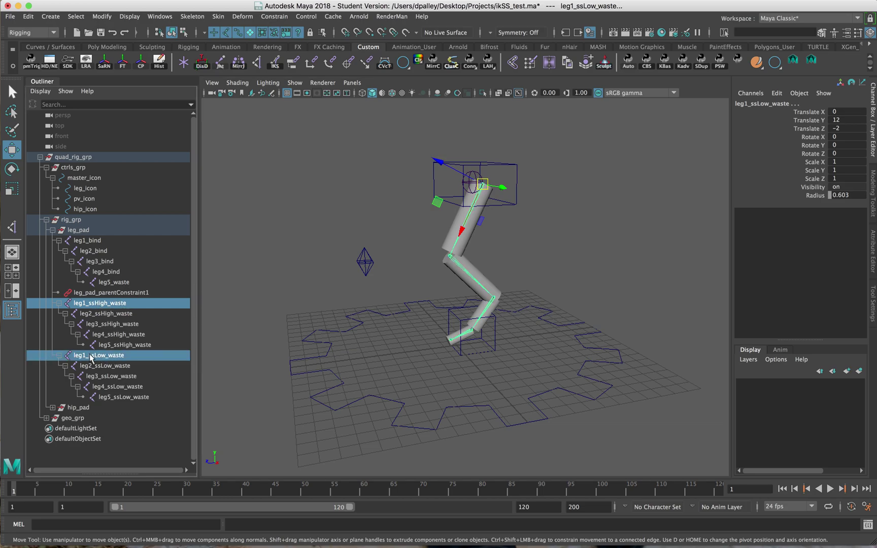
left_click(90, 242, "ctrl")
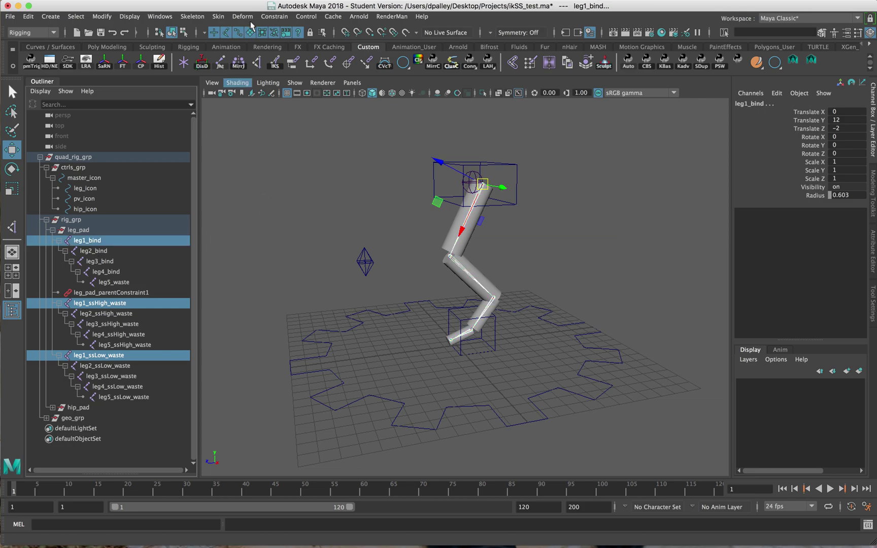
left_click(274, 16)
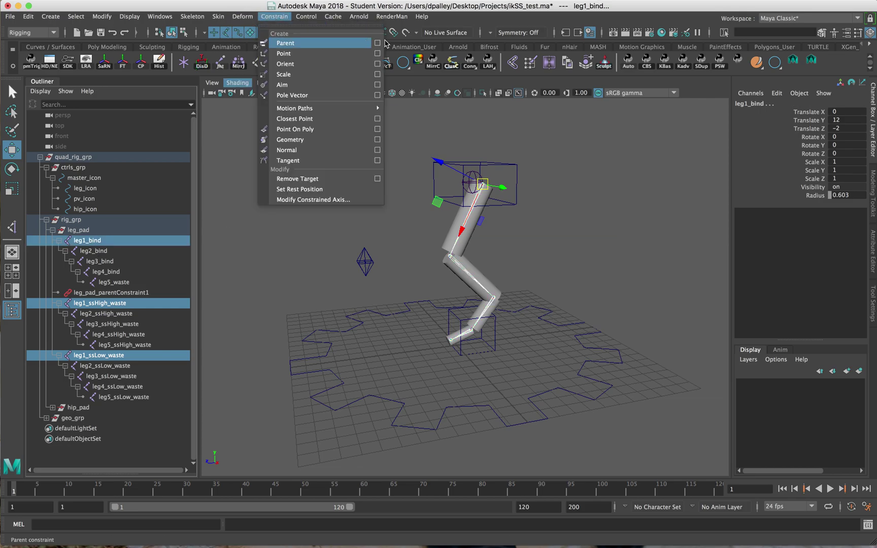
left_click(377, 64)
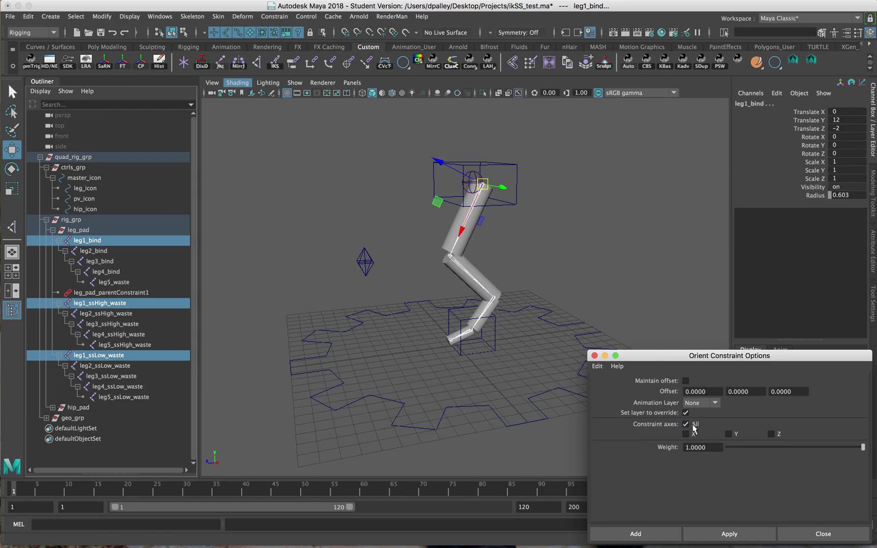
left_click(657, 533)
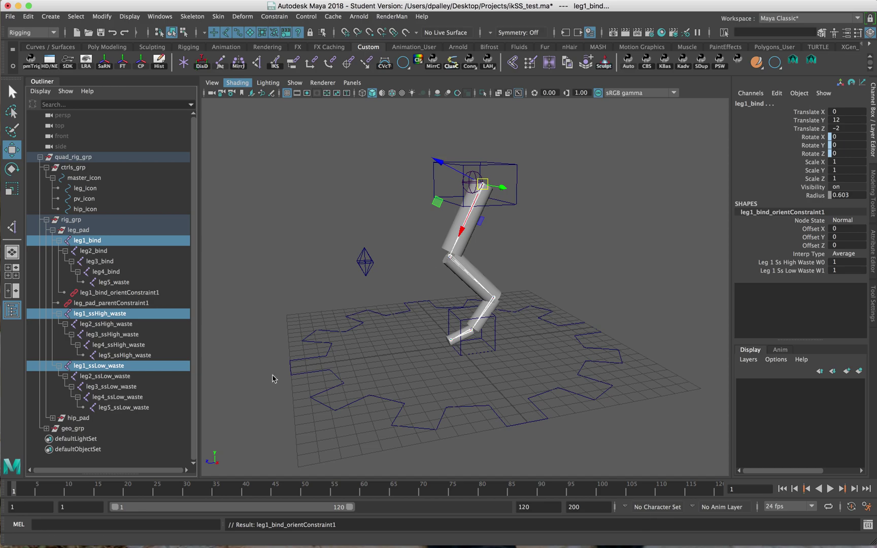
Orient-constrain leg2_bind to leg2_ssHigh_waste and leg2_ssLow_waste with the same settings
left_click(106, 325)
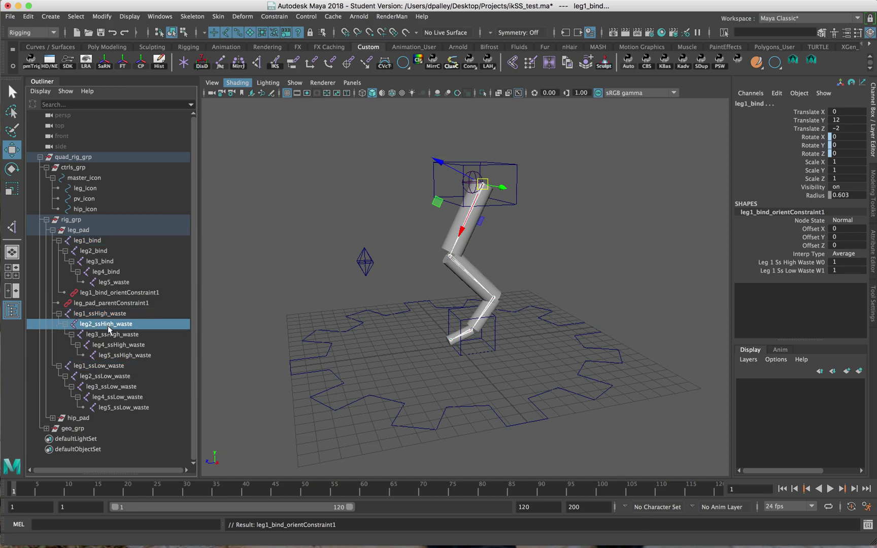
left_click(110, 376, "ctrl")
left_click(102, 251, "ctrl")
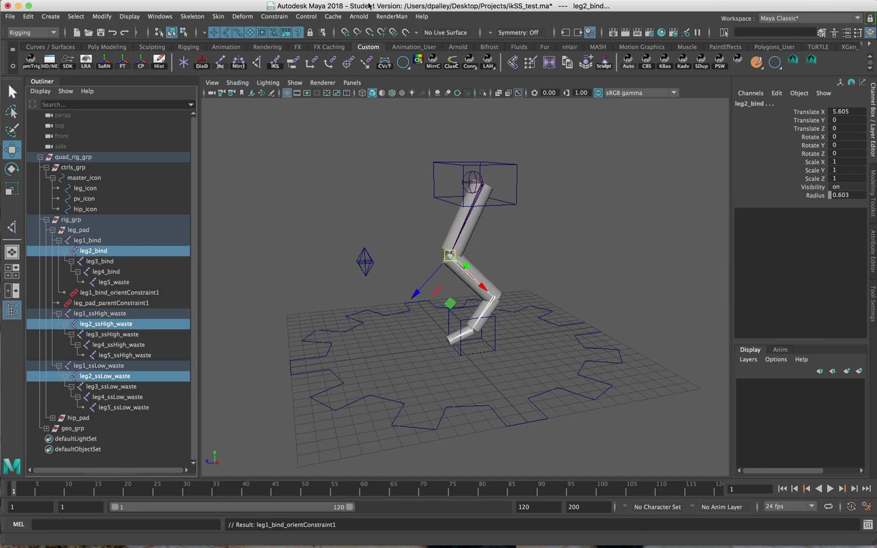
key("g")
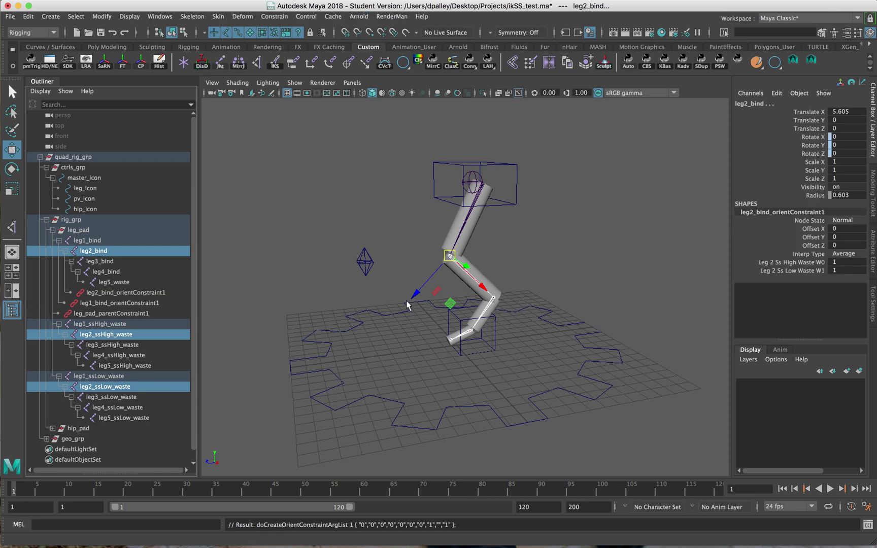
Orient-constrain leg3_bind to leg3_ssHigh_waste and leg3_ssLow_waste with the same settings
left_click(129, 345)
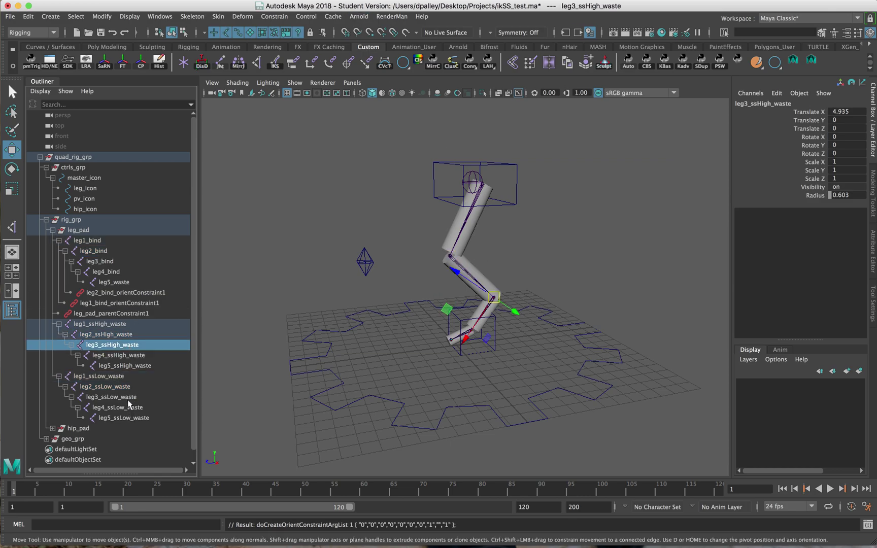
left_click(129, 399, "ctrl")
left_click(103, 262, "ctrl")
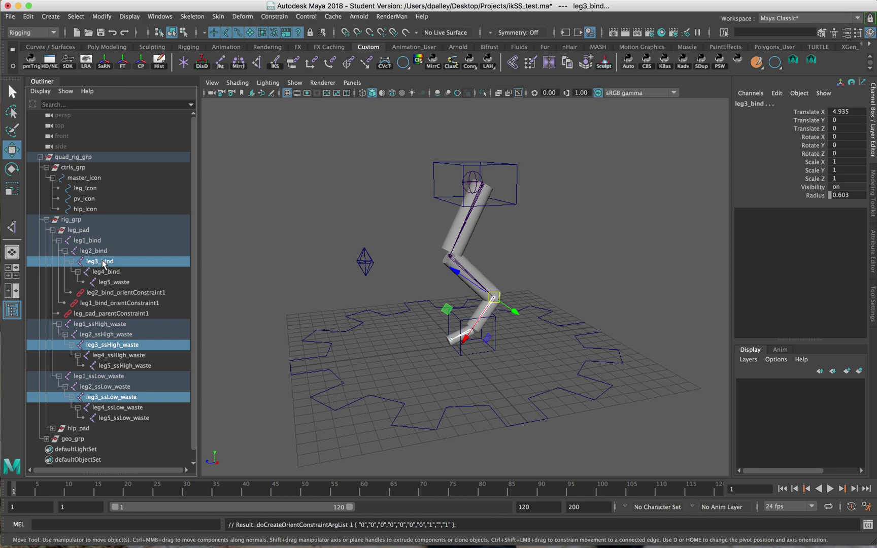
key("g")
Orient-constrain leg4_bind to leg4_ssHigh_waste and leg4_ssLow_waste, and select the orient constraints of all four bind joints
left_click(130, 366)
left_click(132, 417, "ctrl")
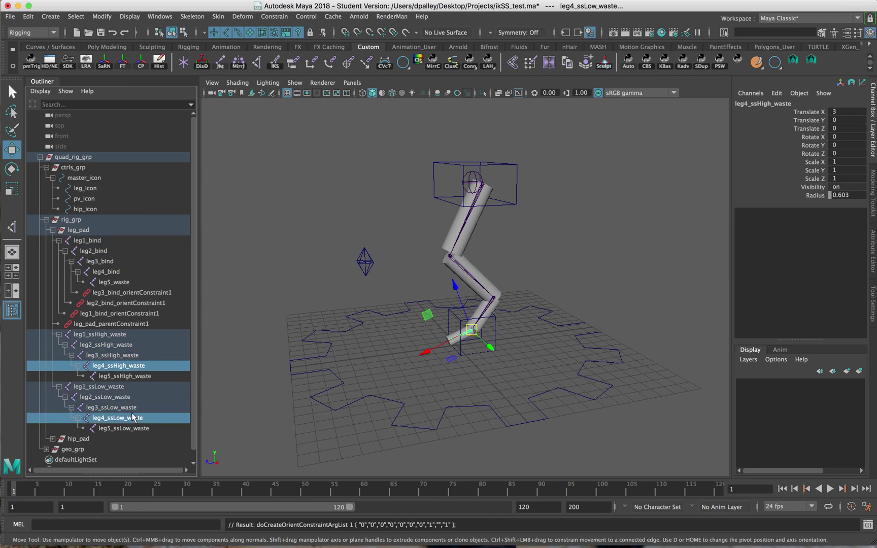
left_click(117, 273, "ctrl")
key("g")
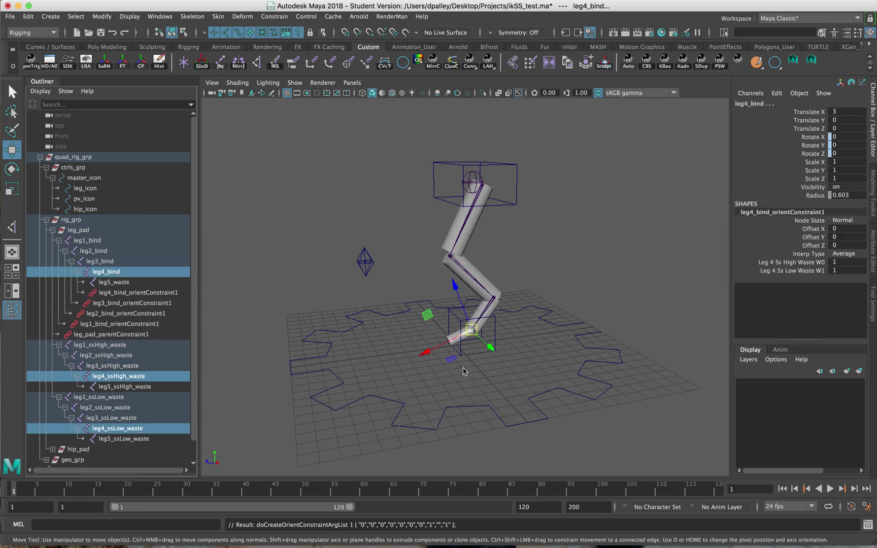
left_click_drag(144, 292, 148, 323)
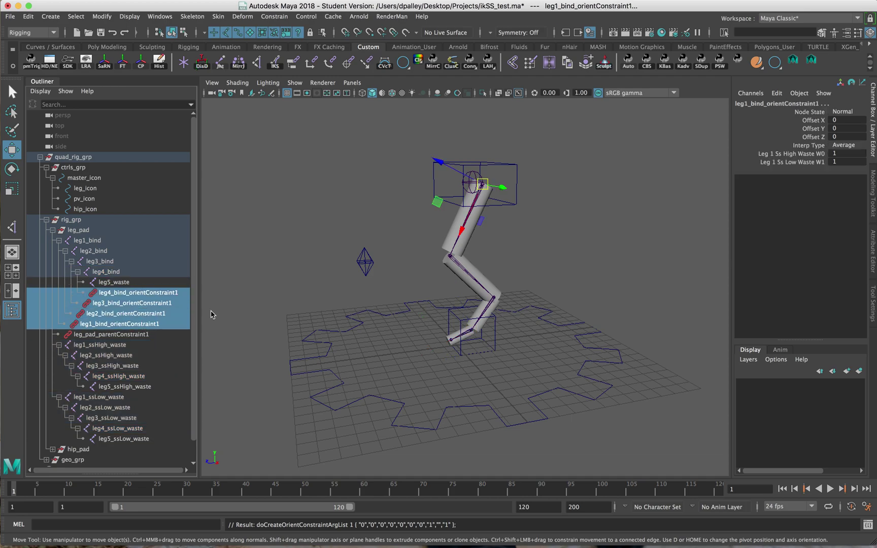
Add a keyable float attribute SS_SpringAngleBias to leg_icon with a minimum of -10 and a maximum of 10
left_click_drag(504, 290, 489, 327, "alt")
left_click(472, 331)
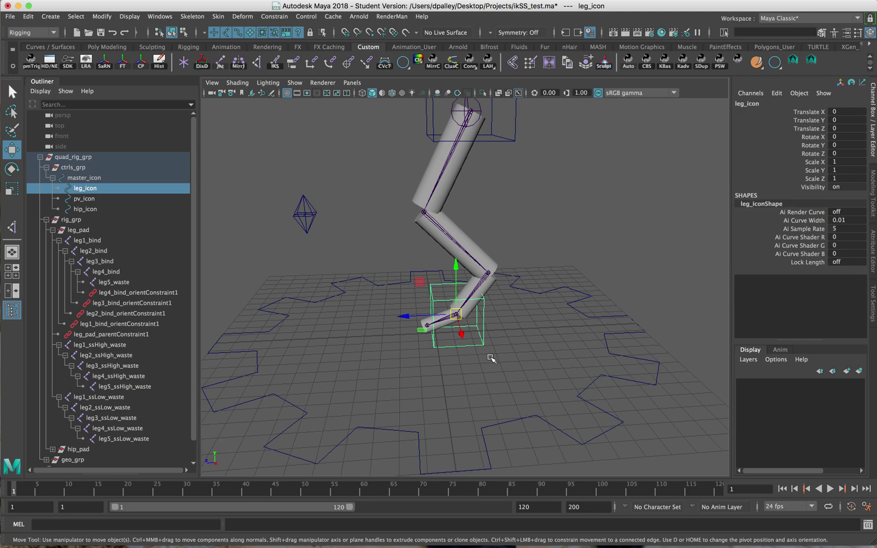
left_click(776, 94)
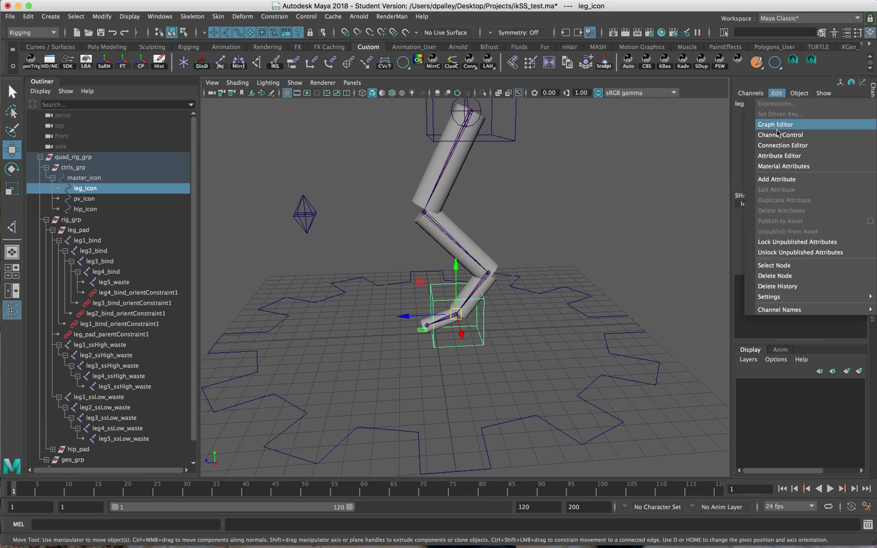
left_click(776, 179)
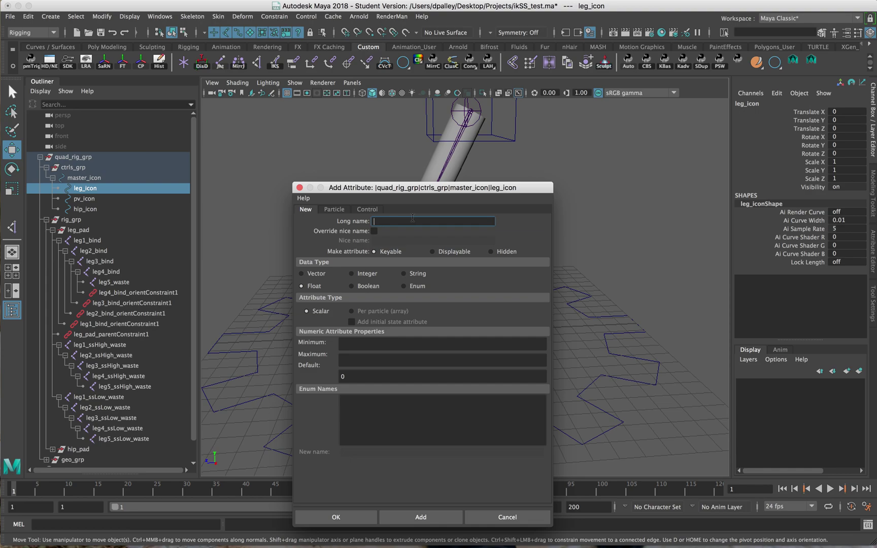
type("SS_SpringAngleBias")
left_click(368, 344)
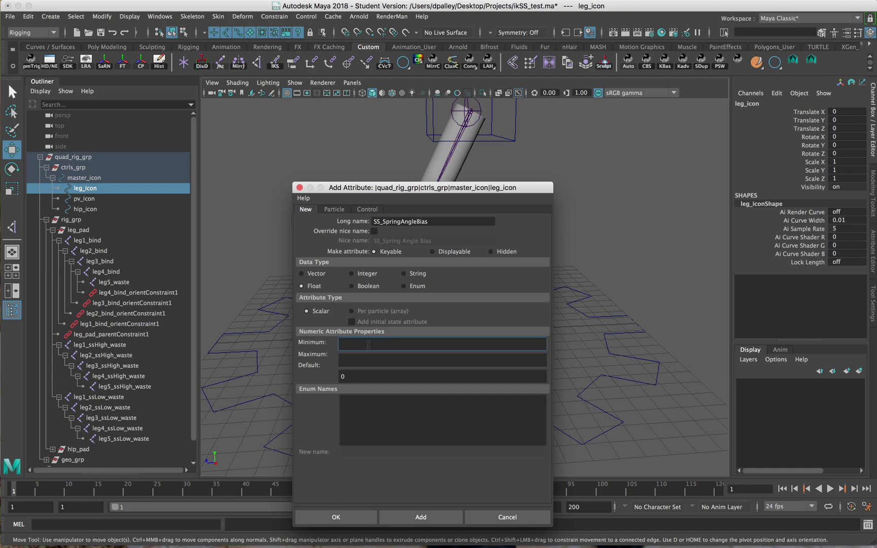
type("-10")
key("Tab")
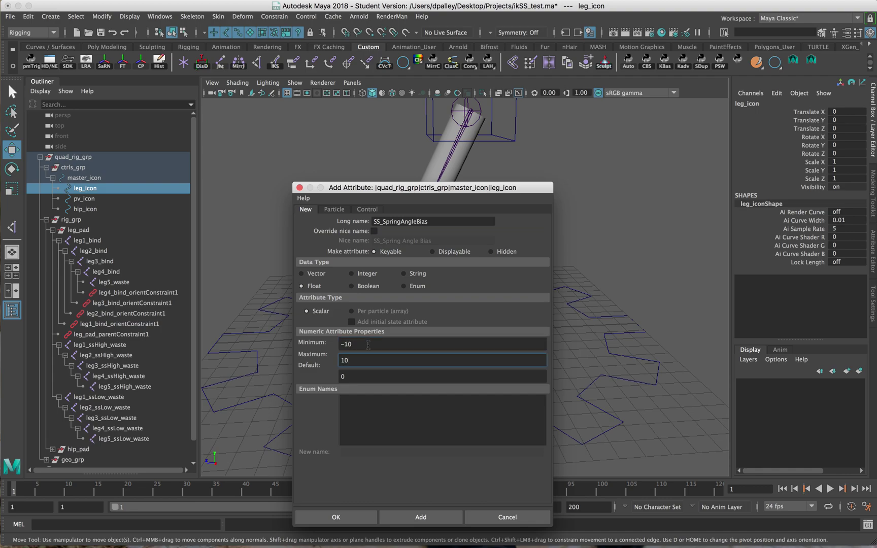
type("10")
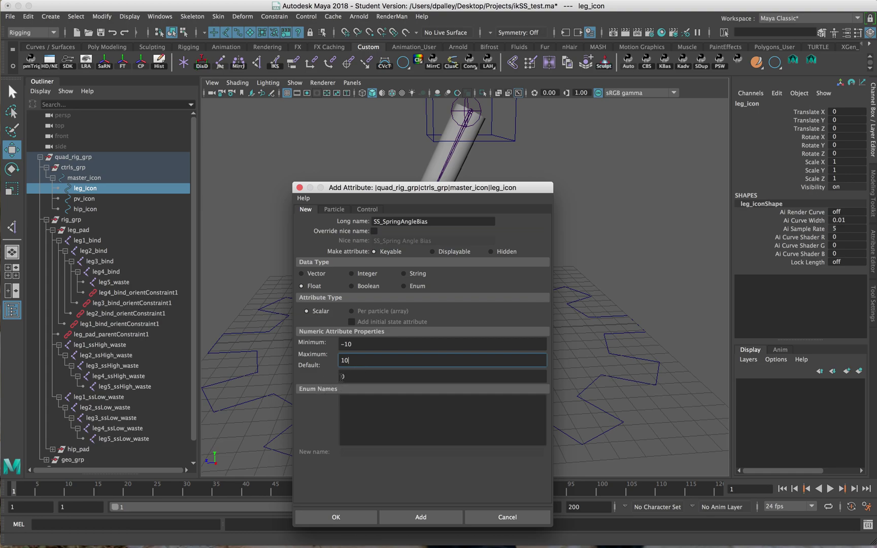
left_click(347, 518)
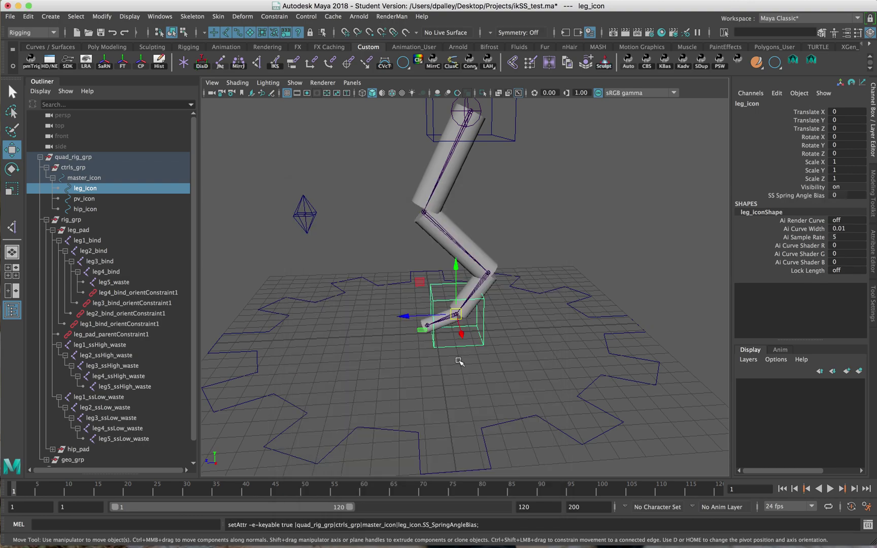
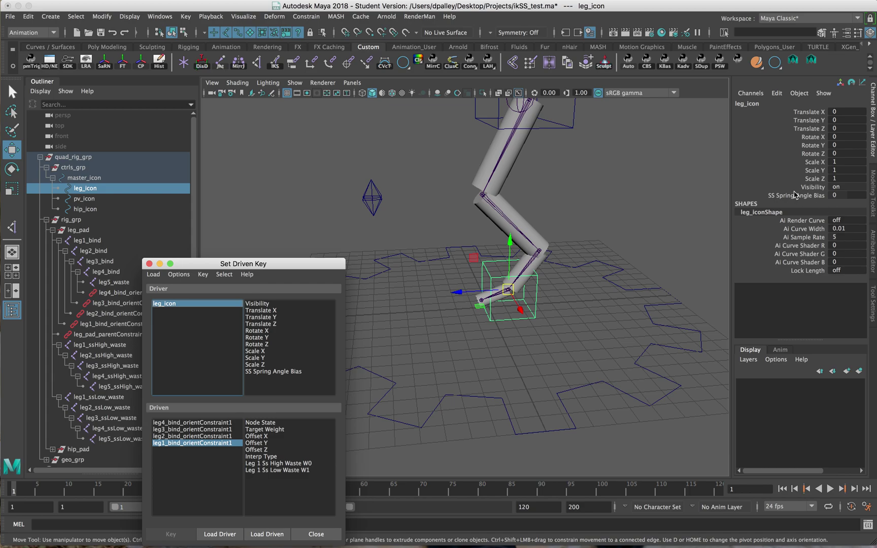
Set leg_icon's SS Spring Angle Bias to -10 and key leg1_bind_orientConstraint1 against it with High weight 0 and Low weight 1
left_click(795, 196)
middle_click_drag(665, 263, 424, 246)
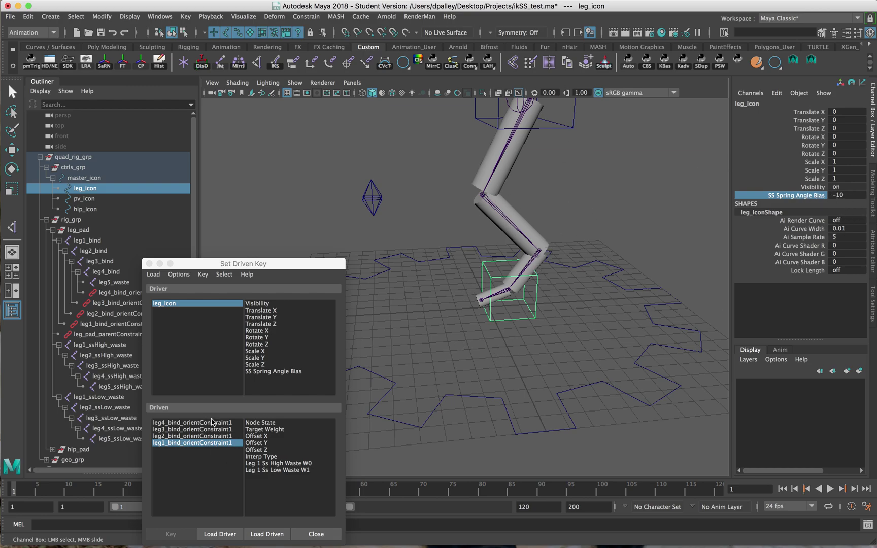
left_click(218, 443)
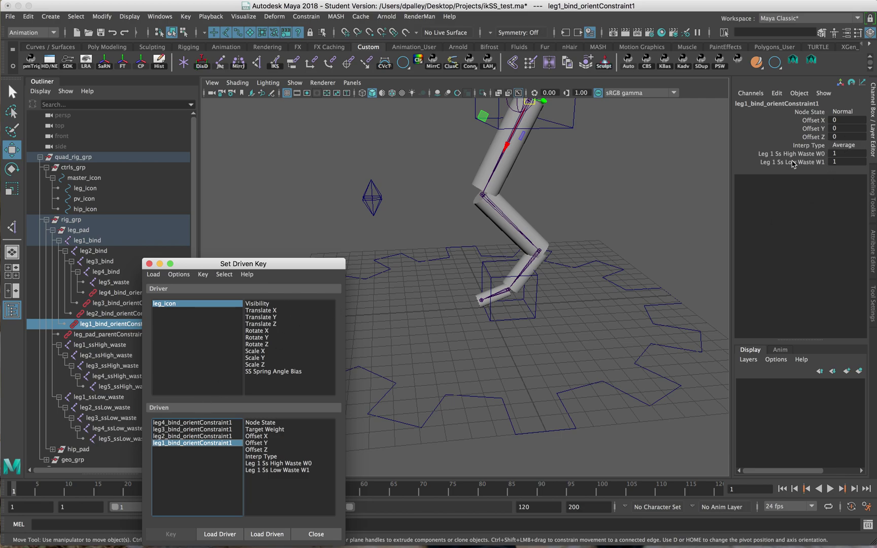
left_click(848, 154)
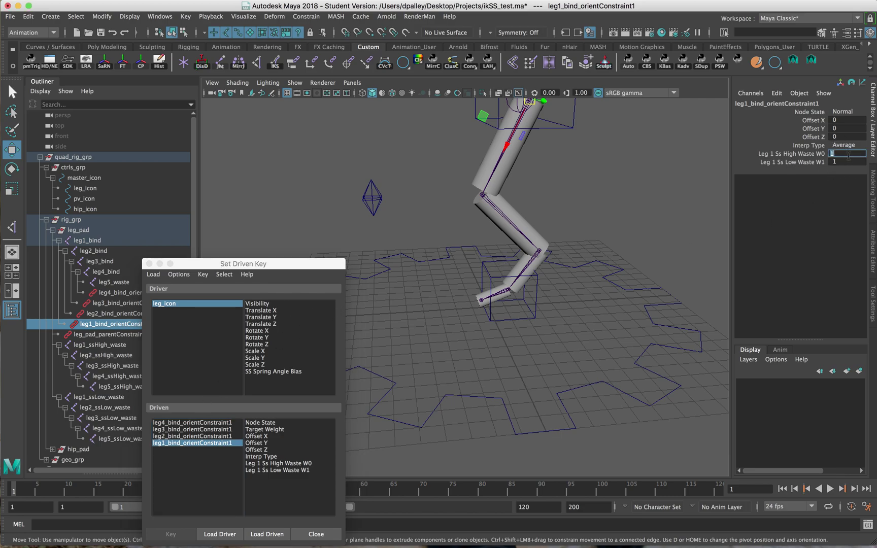
key("Return")
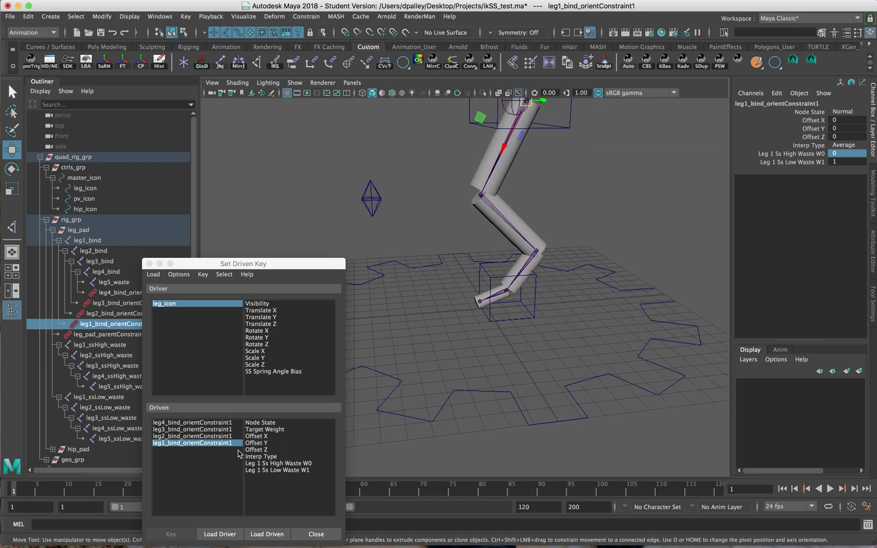
left_click_drag(256, 466, 257, 471)
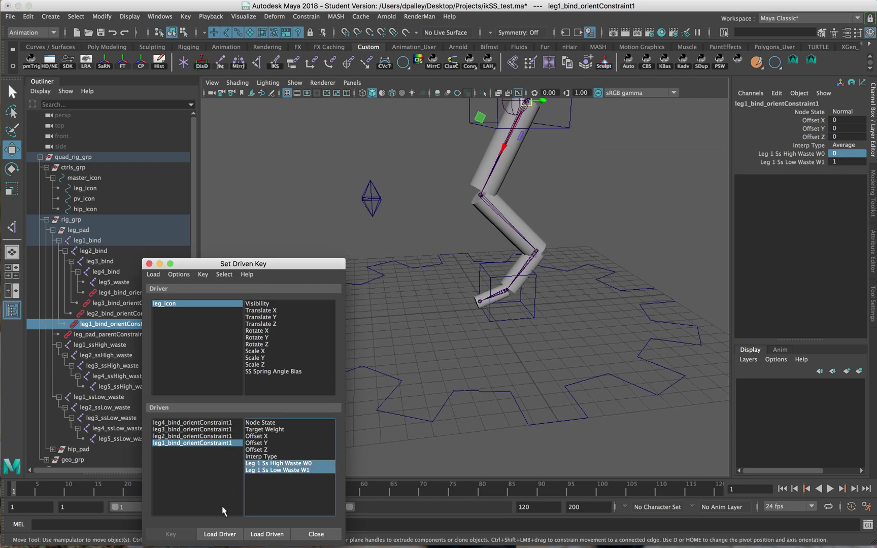
left_click(268, 371)
left_click(171, 534)
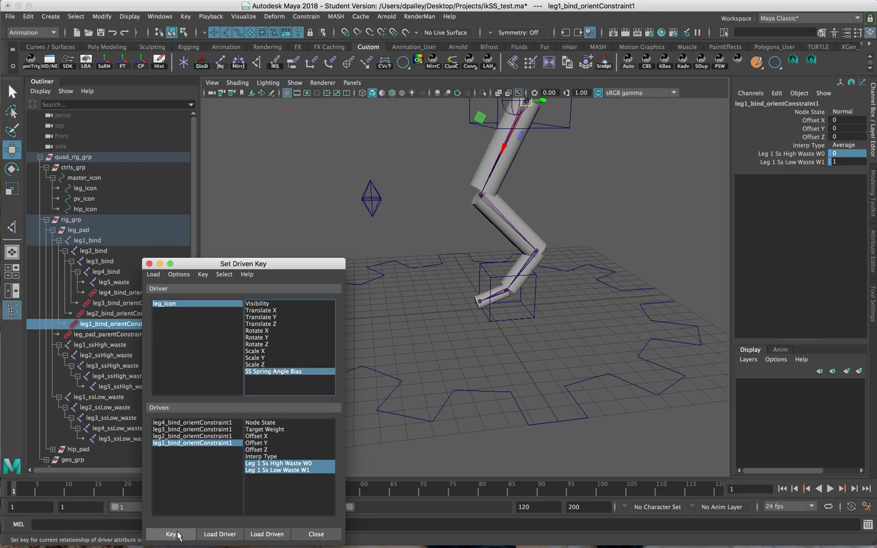
Set driven keys on leg2_bind_orientConstraint1 at bias -10, with High weight 0 and Low weight 1
left_click(194, 436)
left_click(843, 153)
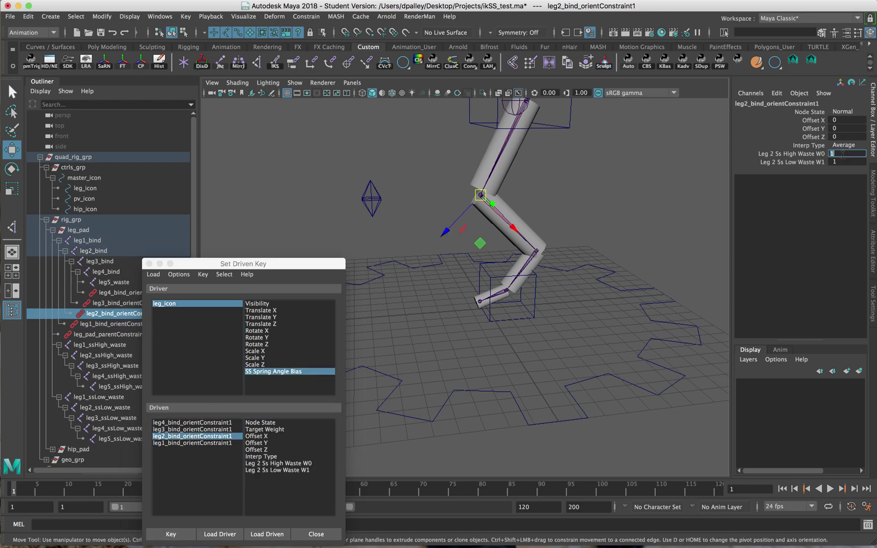
key("Return")
left_click_drag(276, 463, 279, 469)
left_click(171, 534)
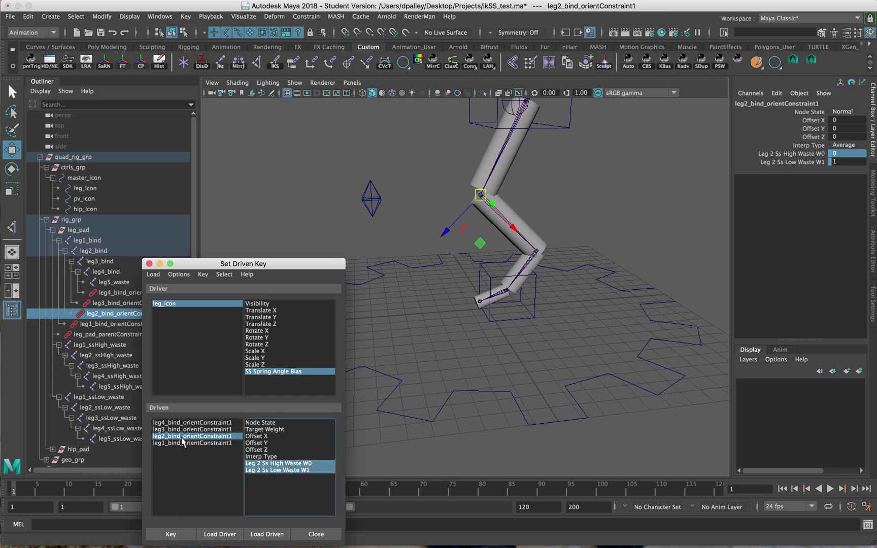
Set driven keys on leg3_bind_orientConstraint1 at bias -10, with High weight 0 and Low weight 1
left_click(186, 429)
left_click(839, 153)
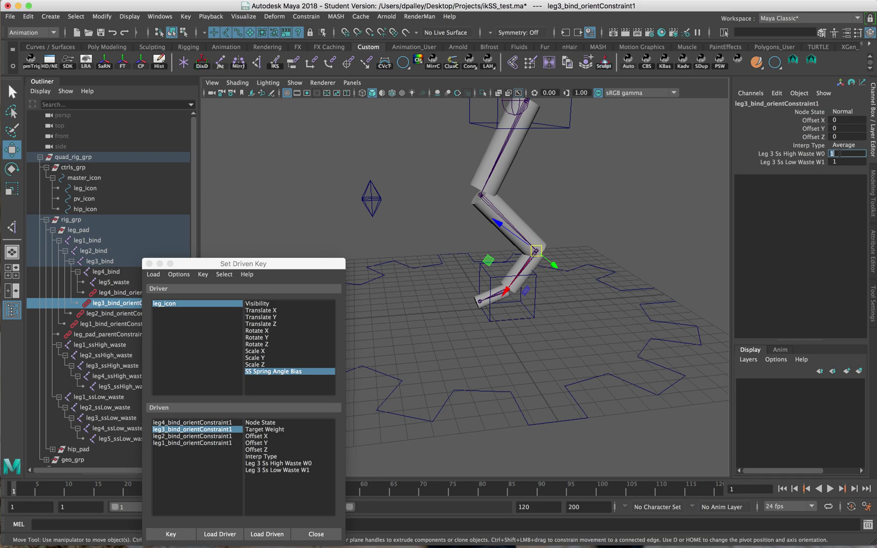
left_click(838, 154)
left_click_drag(278, 463, 279, 471)
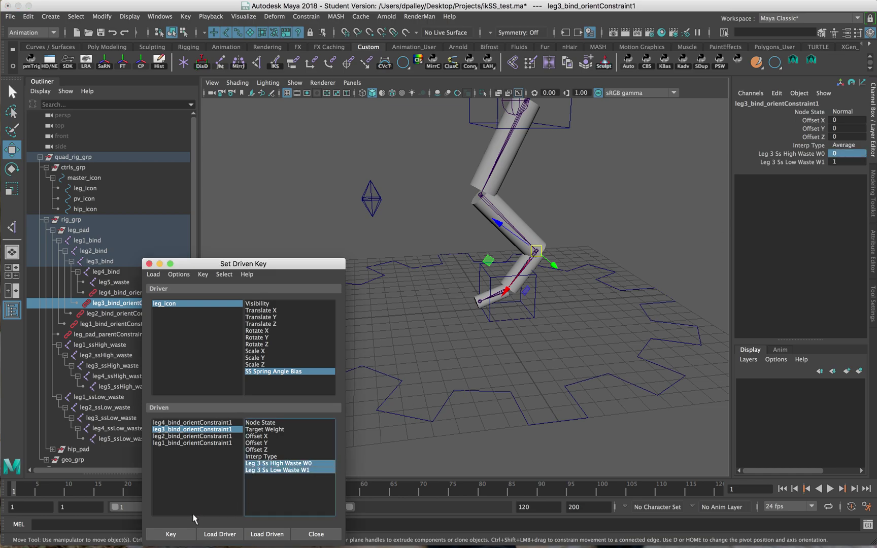
left_click(171, 533)
Set driven keys on leg4_bind_orientConstraint1 at bias -10, with High weight 0 and Low weight 1
left_click(192, 423)
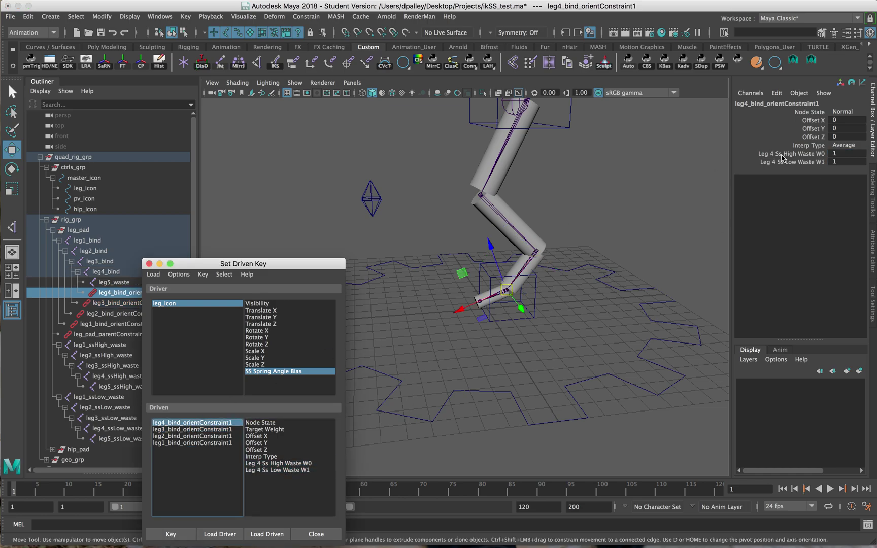
double_click(851, 153)
type("0")
key("Return")
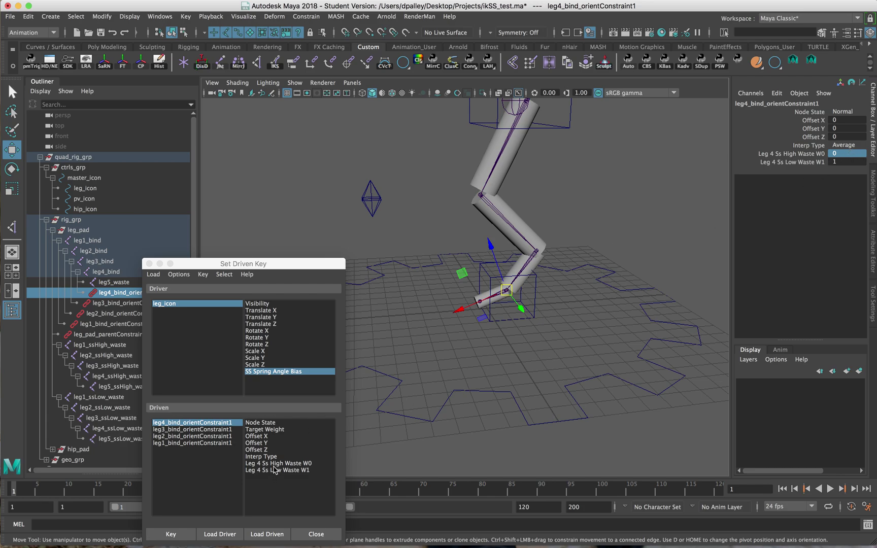
left_click_drag(277, 464, 277, 470)
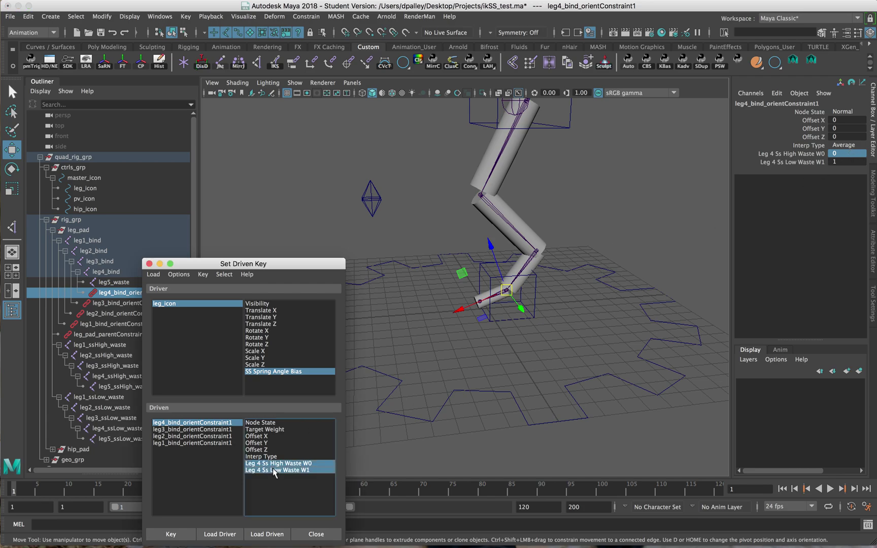
Set leg_icon's SS Spring Angle Bias to 10 and key leg4_bind_orientConstraint1 against it with High weight 1 and Low weight 0
left_click(199, 305)
left_click(796, 196)
middle_click_drag(486, 271, 826, 273)
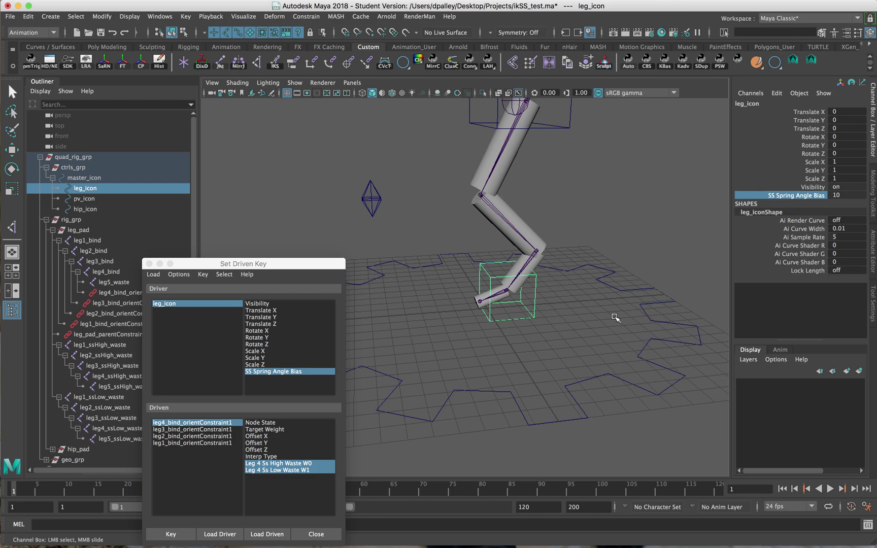
left_click(191, 423)
left_click(846, 153)
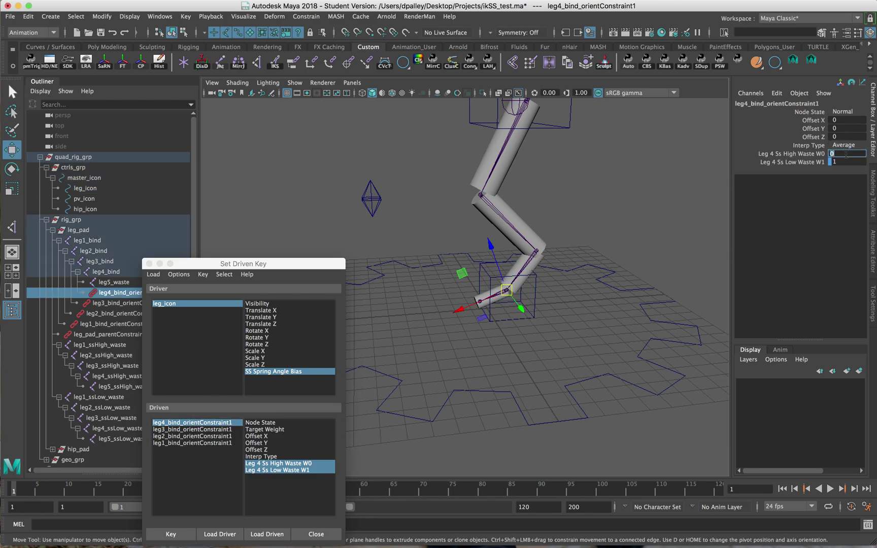
type("1")
key("Tab")
type("0")
key("Return")
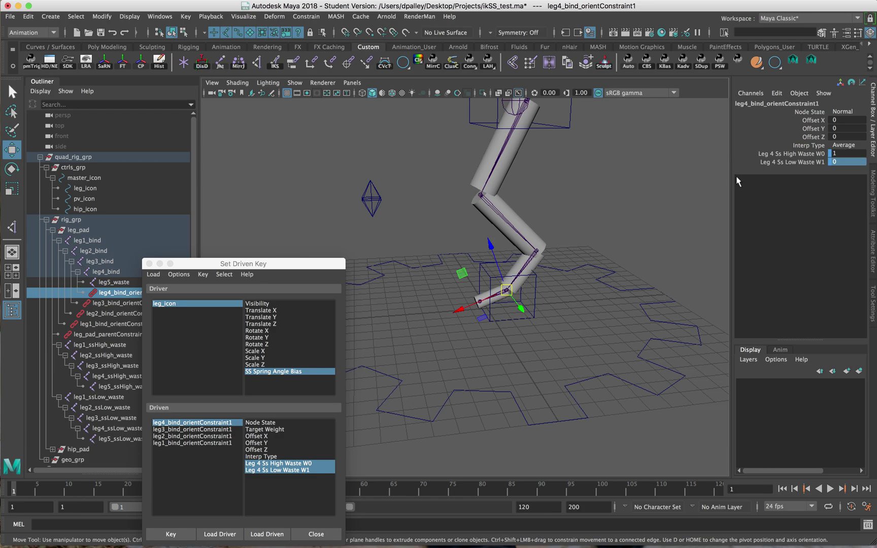
left_click(172, 532)
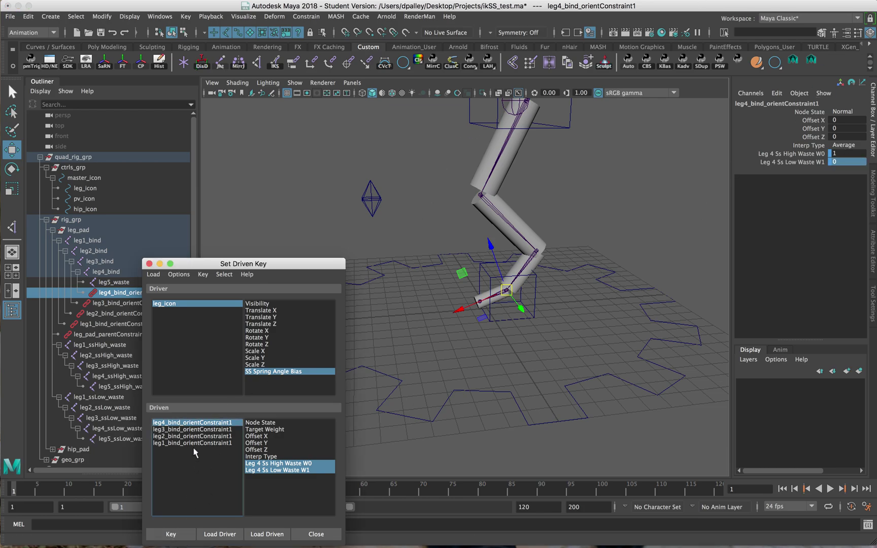
Set driven keys on leg3_bind_orientConstraint1 at bias 10, with High weight 1 and Low weight 0
left_click(193, 429)
left_click(848, 153)
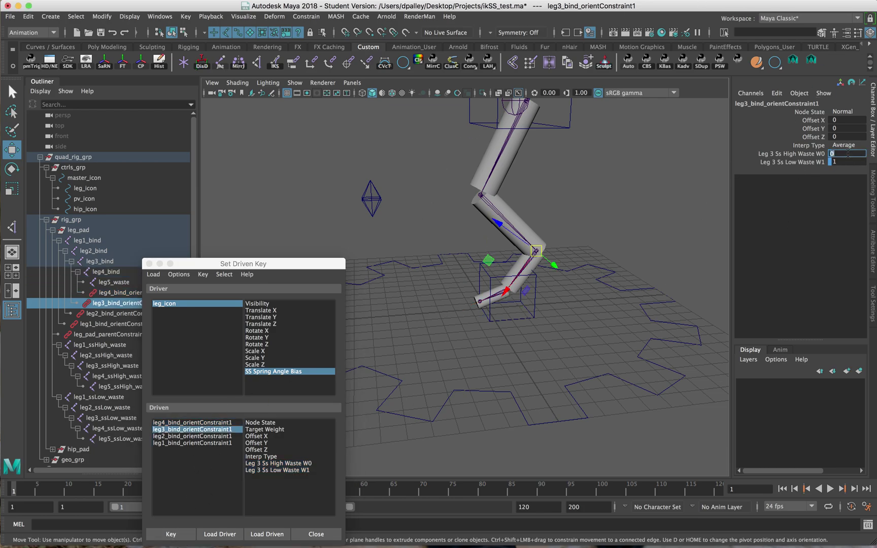
type("1")
key("Return")
key("Return")
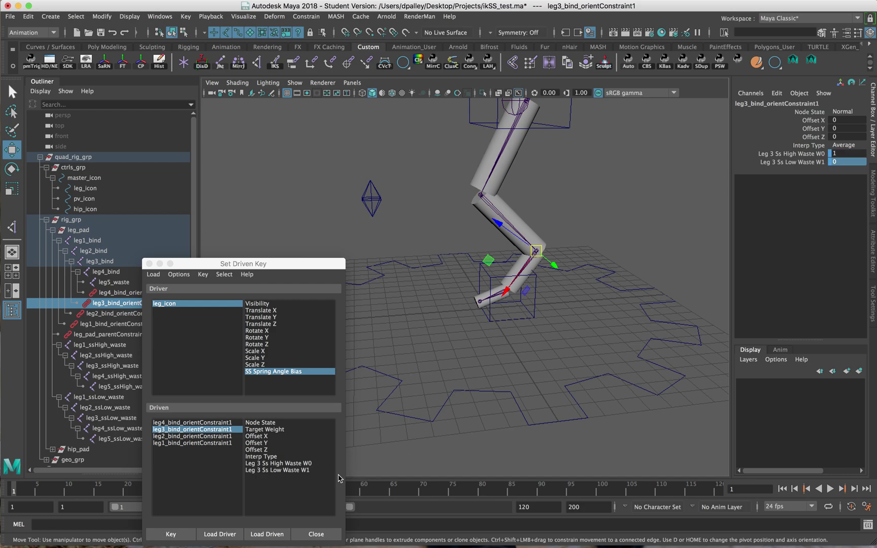
left_click_drag(267, 463, 269, 471)
left_click(163, 534)
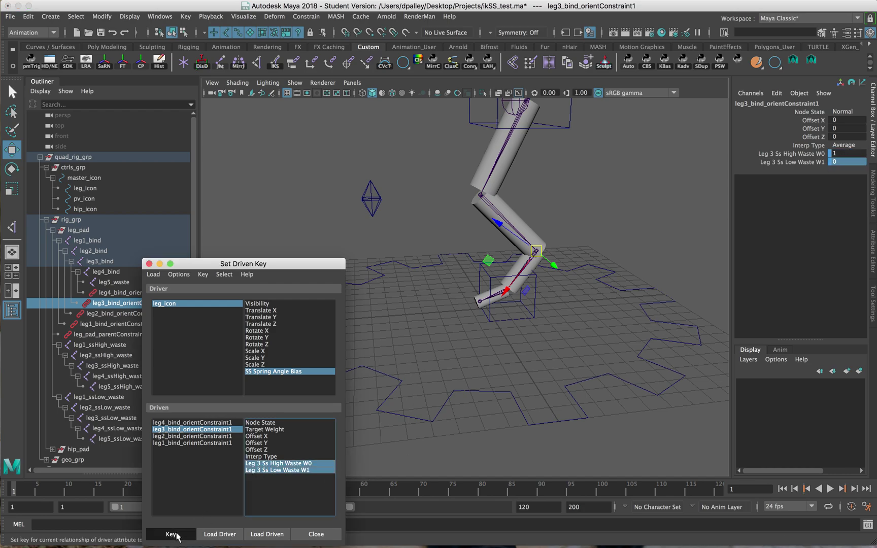
Set driven keys on leg2_bind_orientConstraint1 at bias 10, with High weight 1 and Low weight 0
left_click(213, 303)
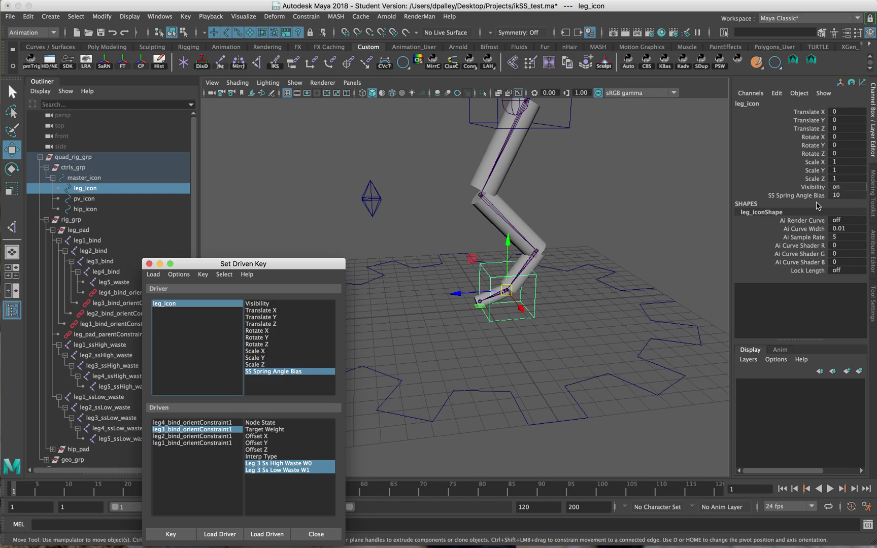
left_click(192, 435)
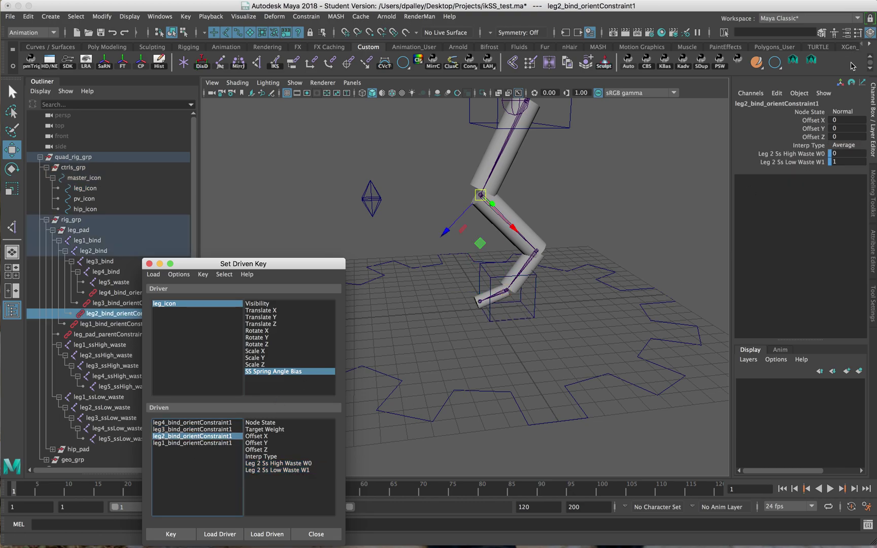
left_click(844, 154)
type("1")
key("Tab")
type("0")
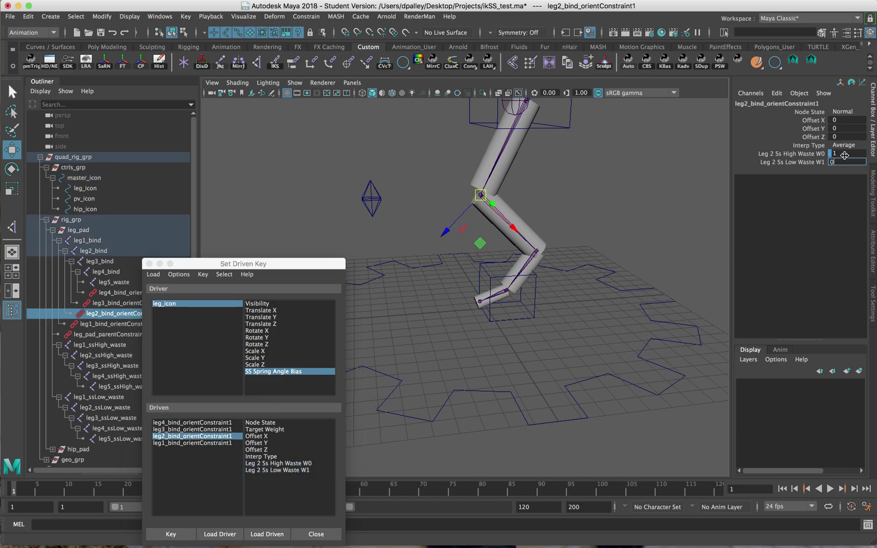
key("Return")
left_click(267, 464)
left_click_drag(267, 464, 268, 470)
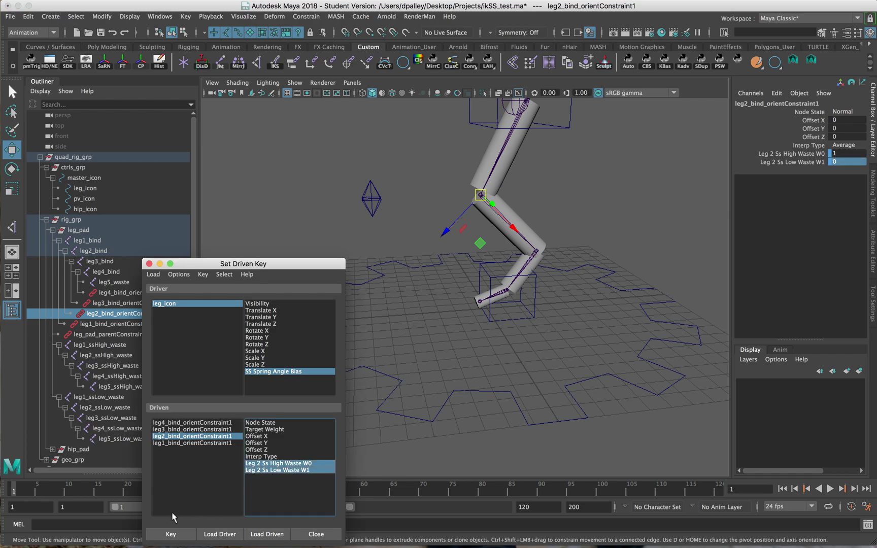
left_click(171, 533)
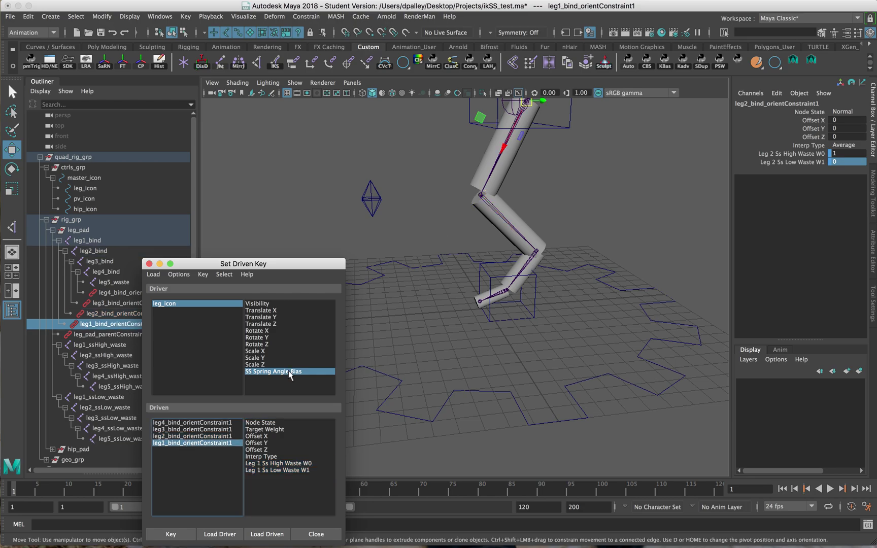
Set driven keys on leg1_bind_orientConstraint1 at bias 10, with High weight 1 and Low weight 0, and close the driven key setup
left_click(193, 443)
left_click(850, 155)
type("0")
key("Return")
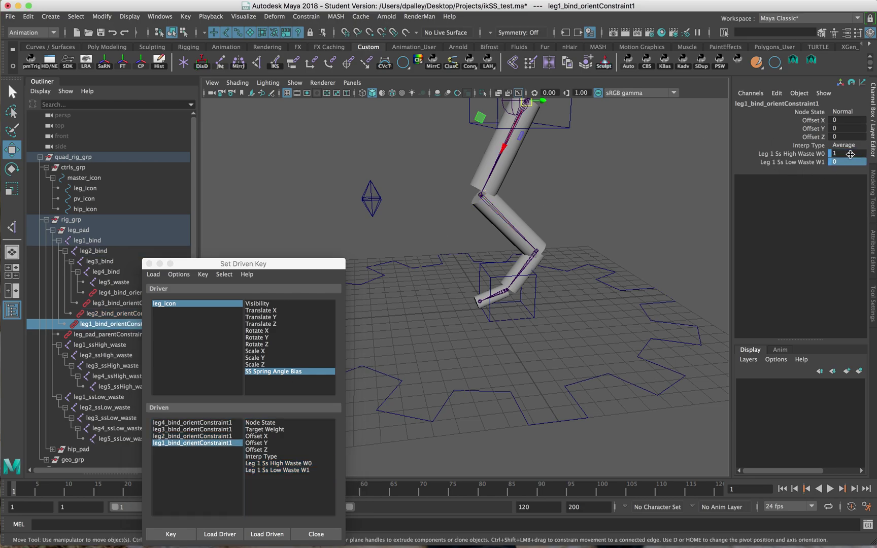
left_click_drag(297, 464, 297, 471)
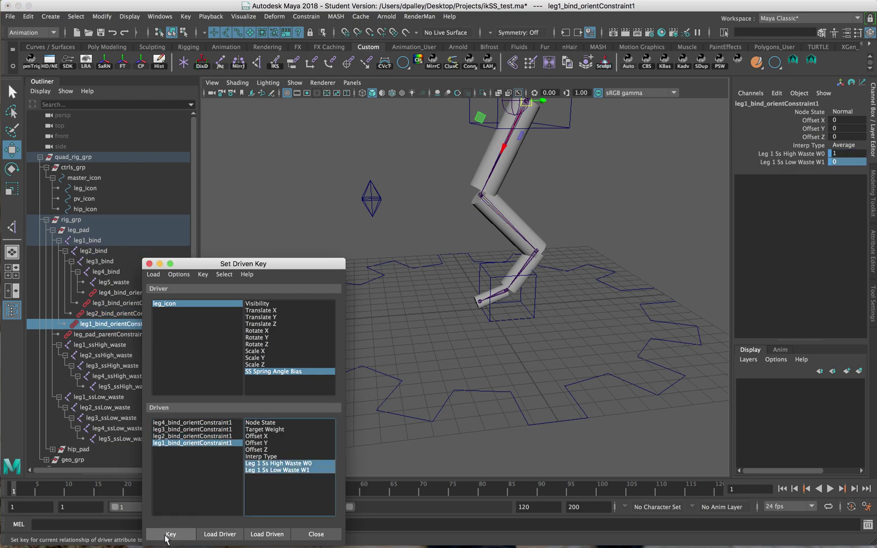
left_click(171, 534)
left_click(315, 533)
left_click(549, 341)
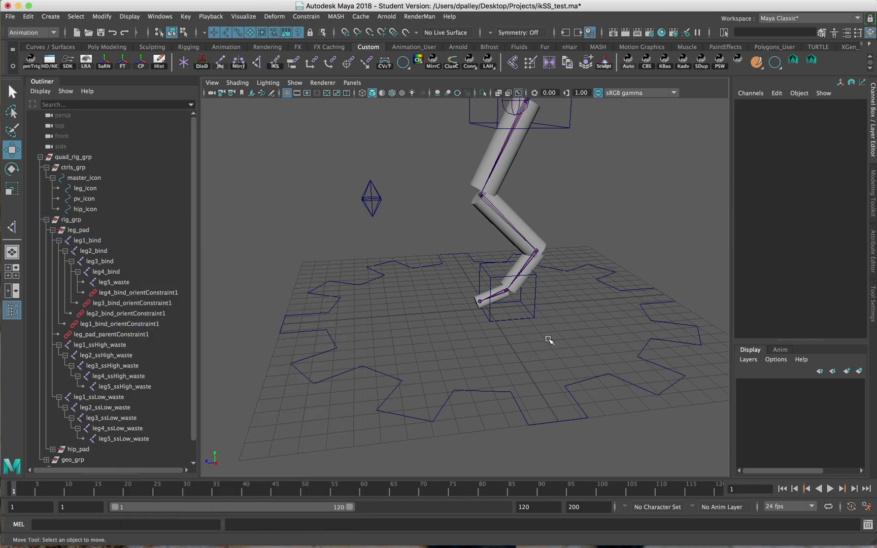
Switch to the Rigging menu set and create a Spring Solver IK handle from leg1_ssHigh_waste to leg4_ssHigh_waste
left_click_drag(549, 342, 513, 348, "alt")
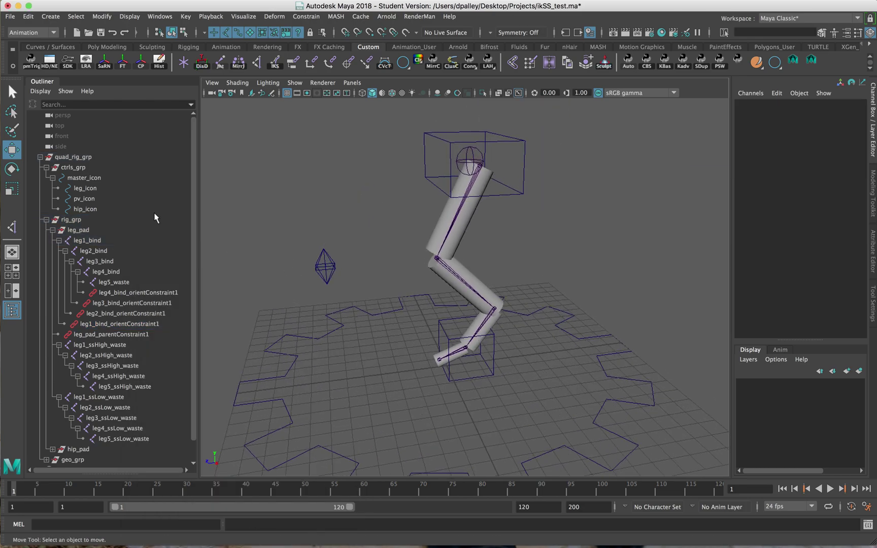
right_click_drag(303, 372, 464, 285, "alt")
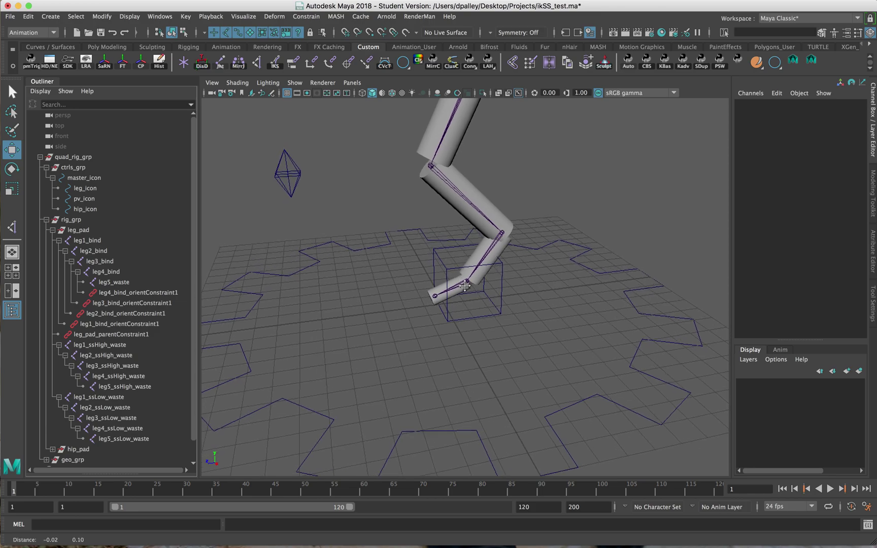
left_click_drag(464, 286, 444, 261, "alt")
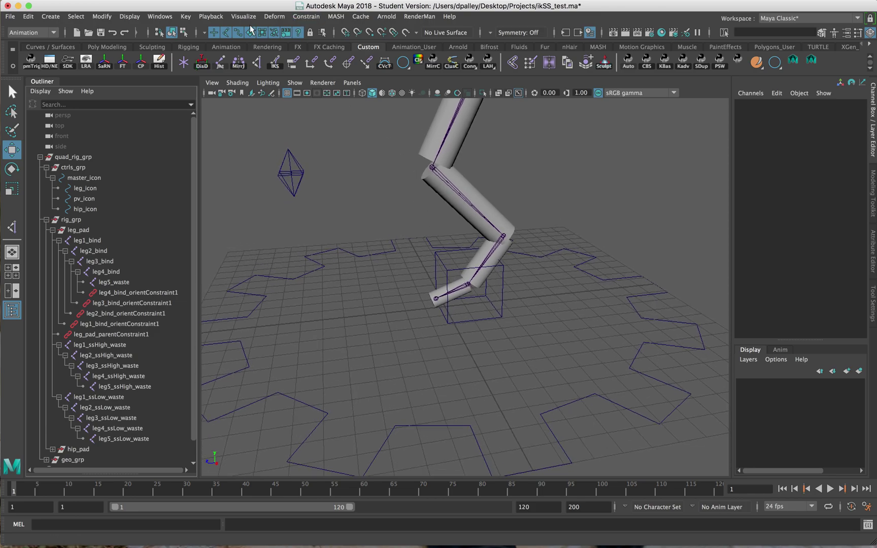
left_click(31, 33)
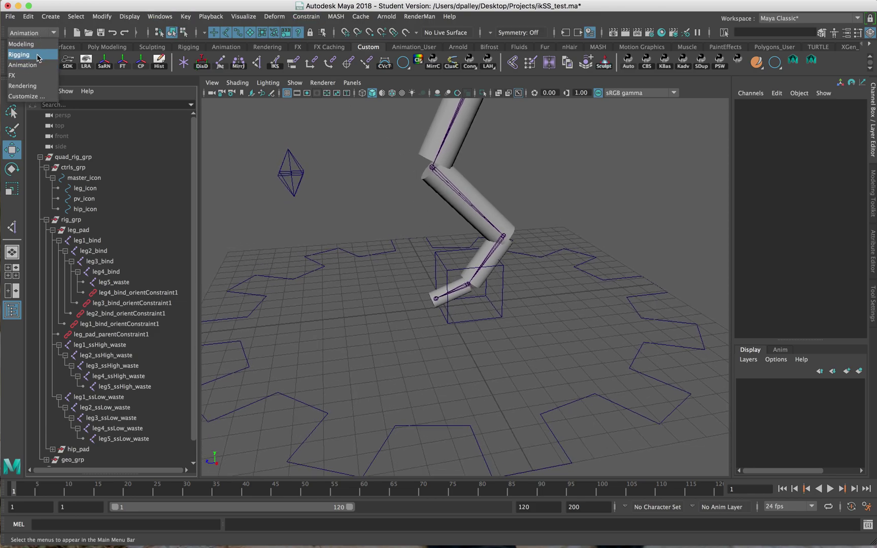
left_click(23, 45)
left_click(193, 16)
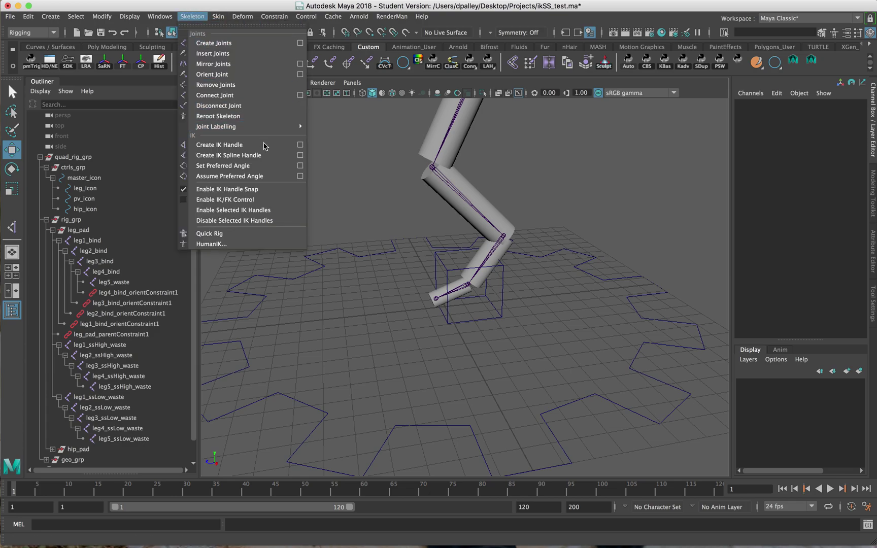
left_click(299, 145)
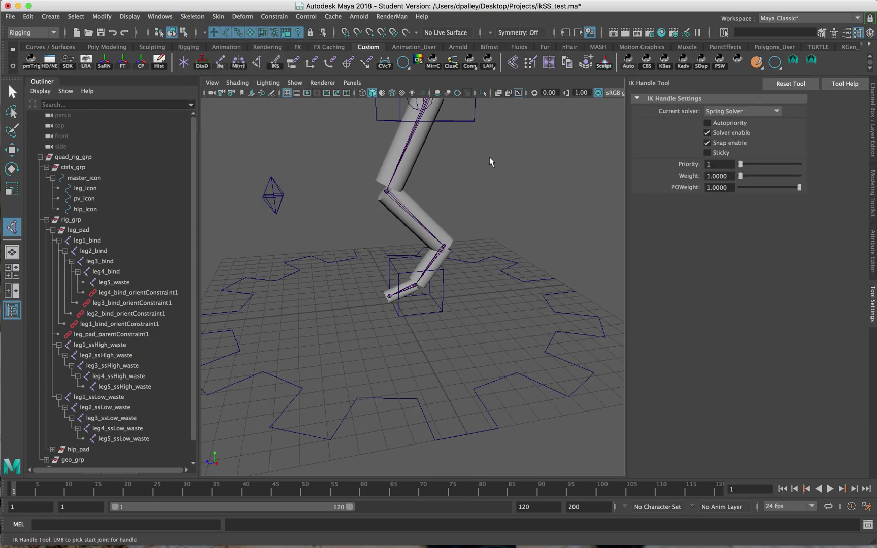
left_click(103, 346)
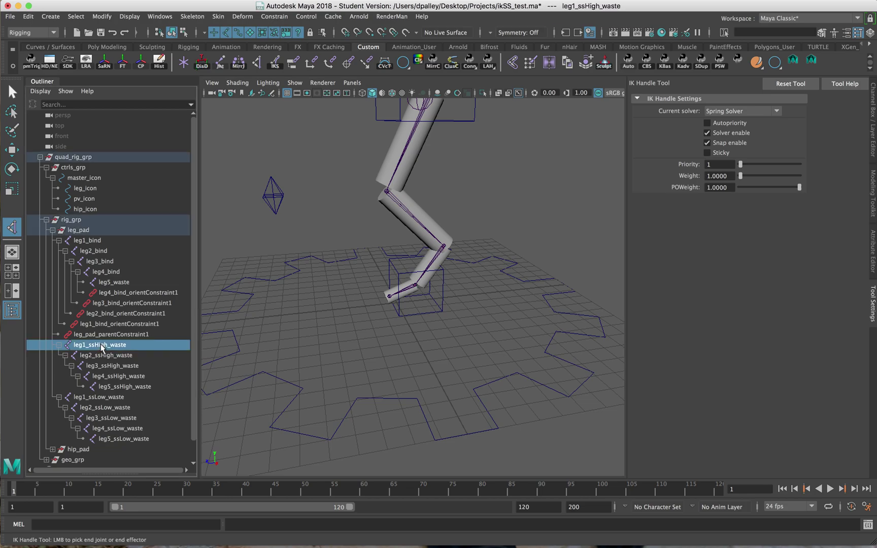
left_click(120, 378)
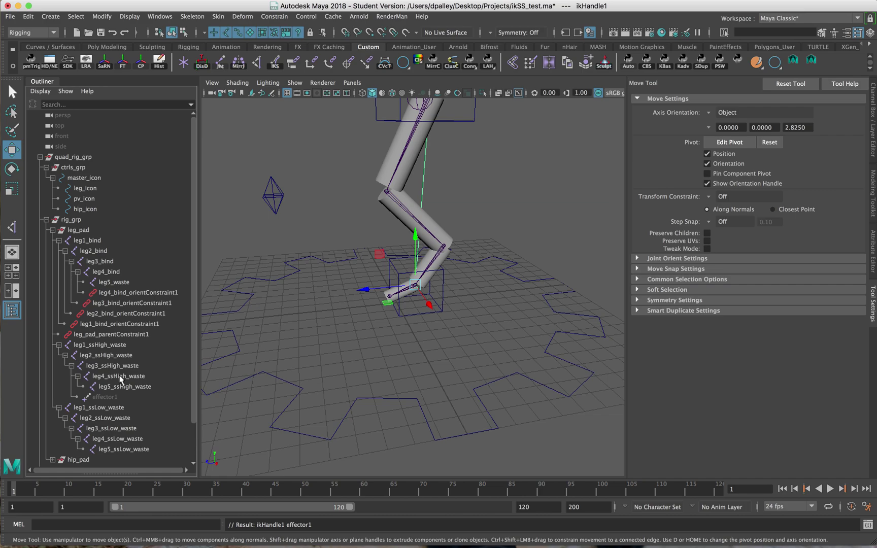
Create another Spring Solver IK handle from leg1_ssLow_waste to leg4_ssLow_waste
key("y")
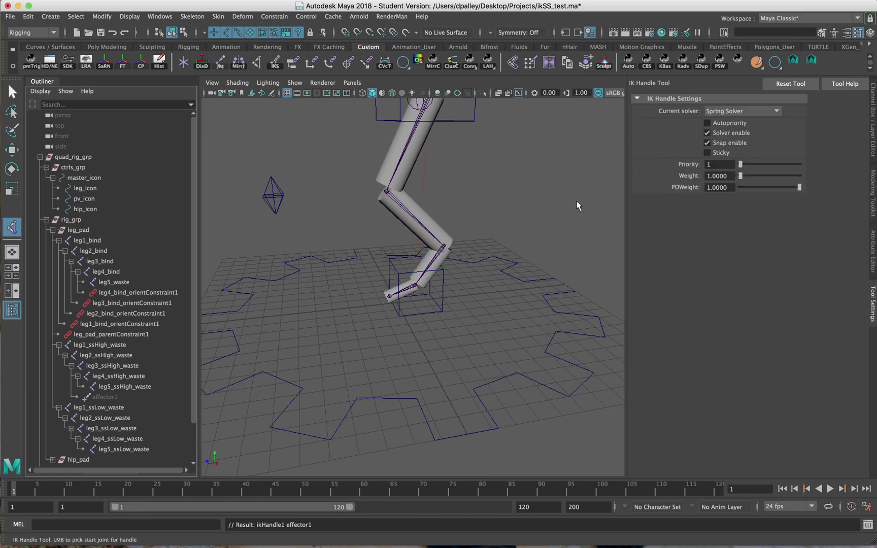
left_click(117, 409)
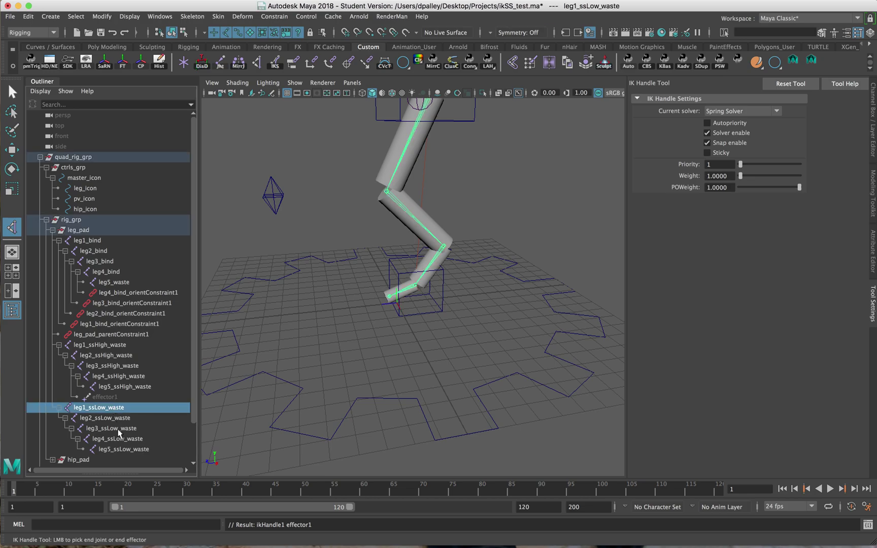
left_click(125, 442)
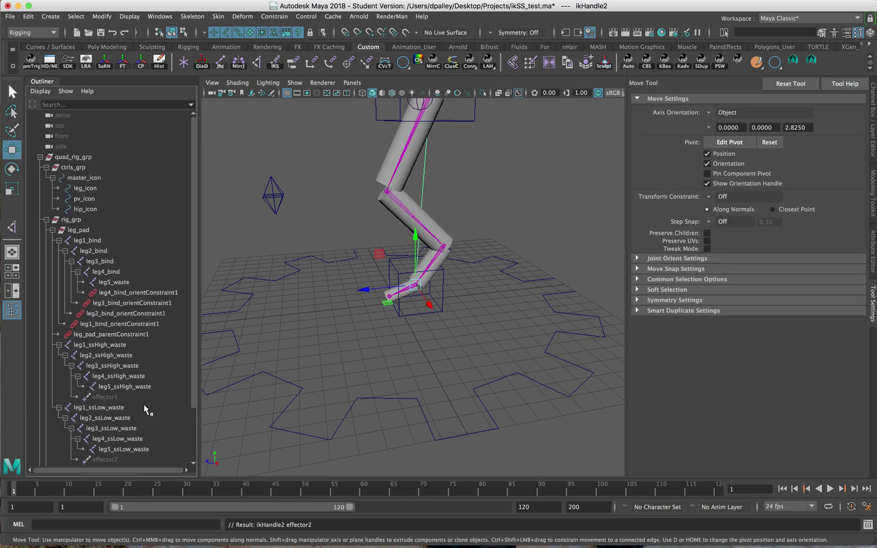
Rename the high chain's IK handle as leg_ssHigh_ikHandle
scroll(144, 409, "down", 3)
double_click(70, 428)
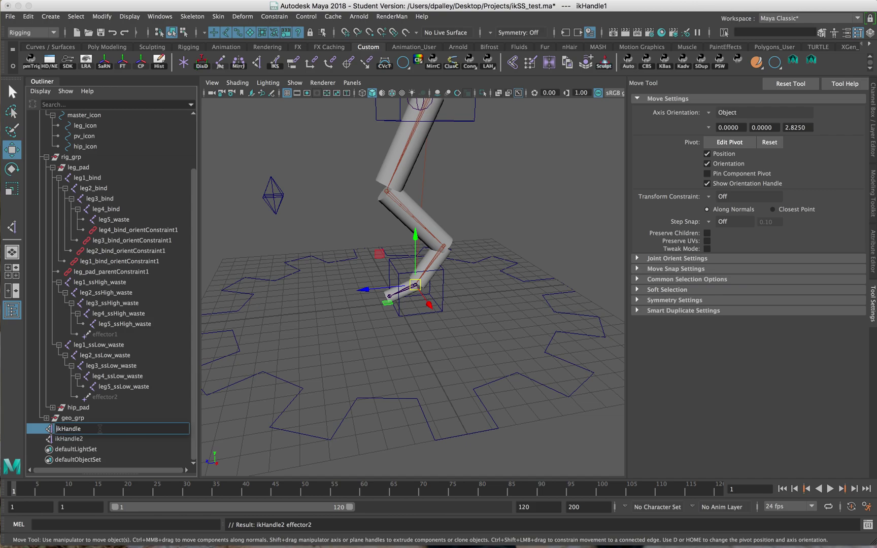
type("leg_SSH")
key("BackSpace")
key("BackSpace")
key("BackSpace")
type("ssHigh_")
key("Return")
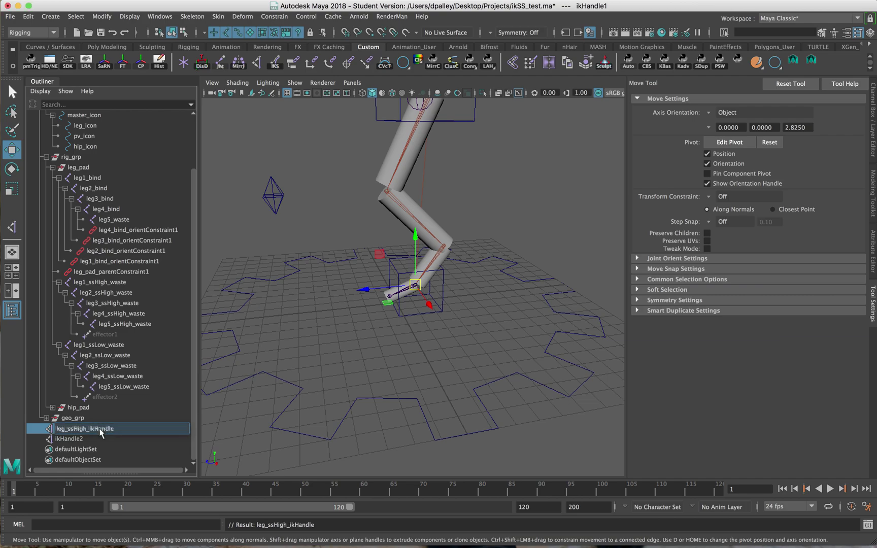
Rename ikHandle2 as leg_ssLow_ikHandle, reusing the high handle's name with High replaced by Low
double_click(89, 430)
key("super+c")
left_click(76, 438)
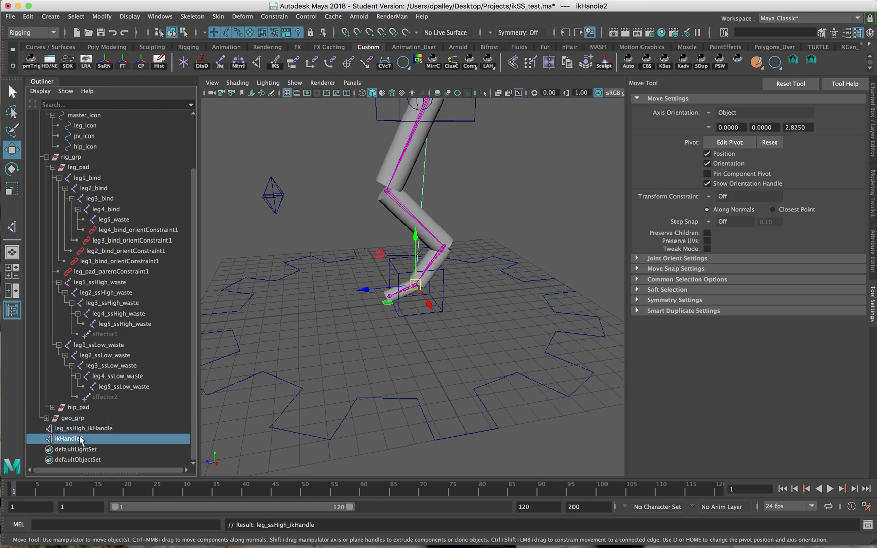
double_click(76, 439)
key("super+v")
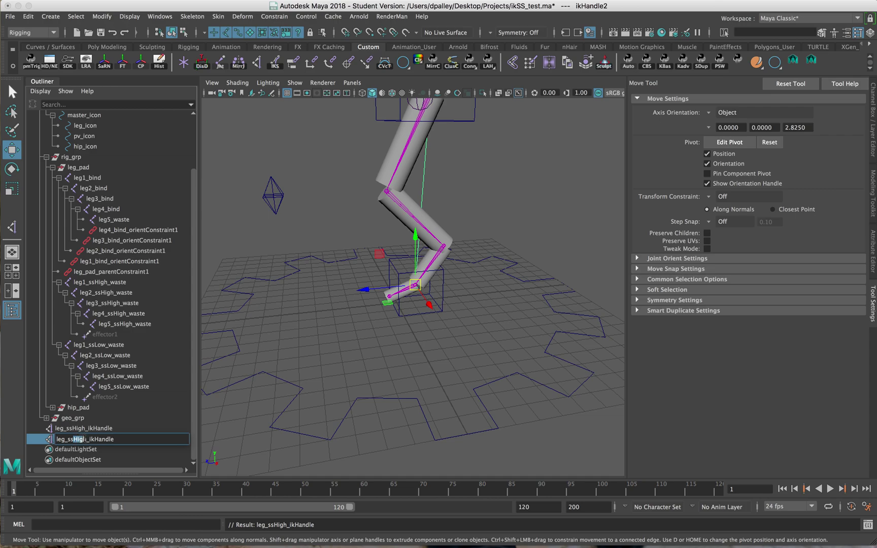
type("Low")
key("Return")
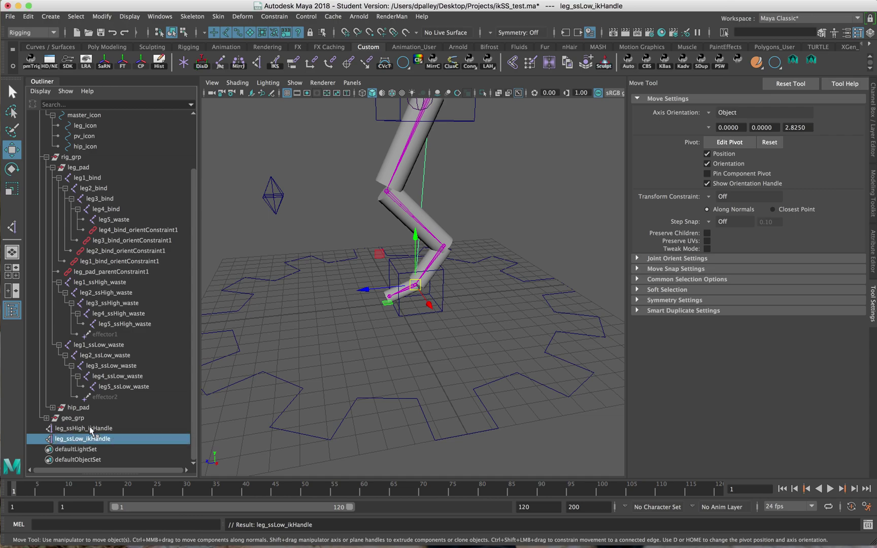
Parent leg_ssHigh_ikHandle and leg_ssLow_ikHandle under leg_icon
left_click(90, 431)
left_click(91, 438, "shift")
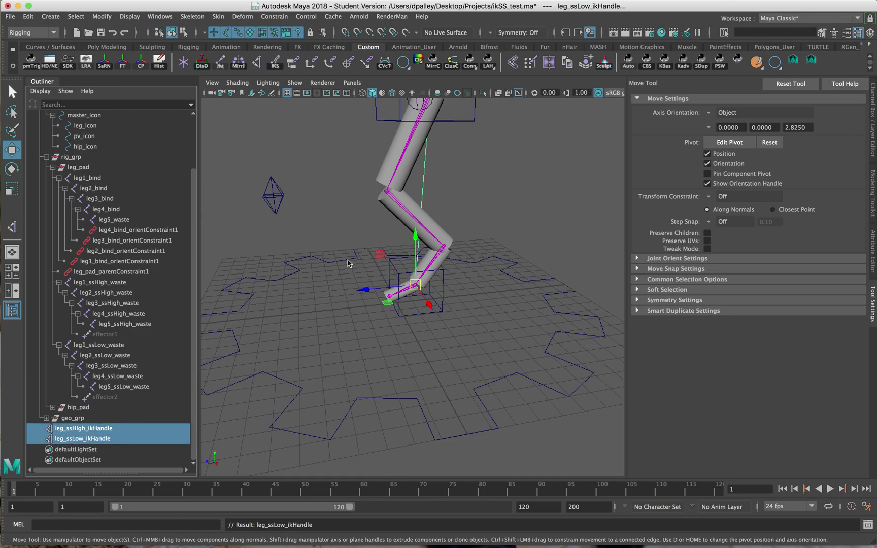
left_click(443, 303, "shift")
key("p")
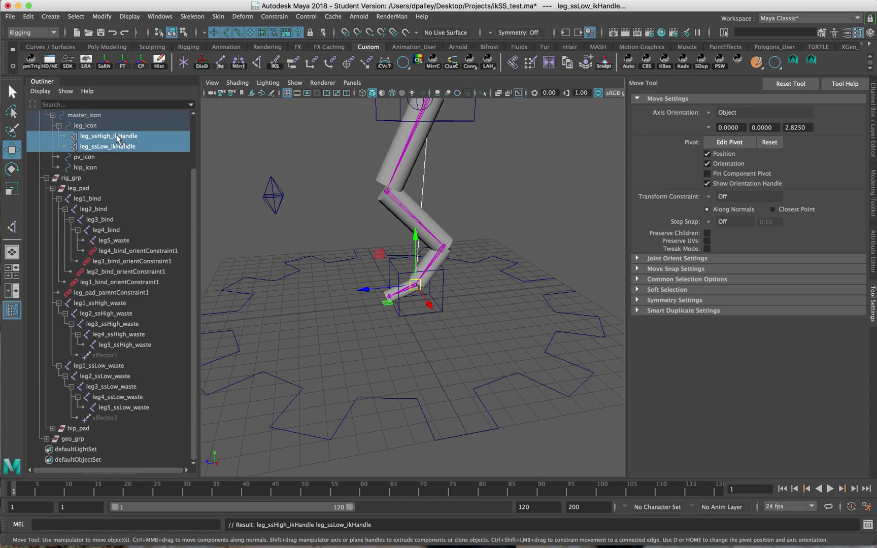
Shape leg_ssHigh_ikHandle's Spring Angle Bias curve so it falls from the maximum at its start to 0 at its end
left_click_drag(377, 260, 477, 395, "alt")
left_click(141, 133)
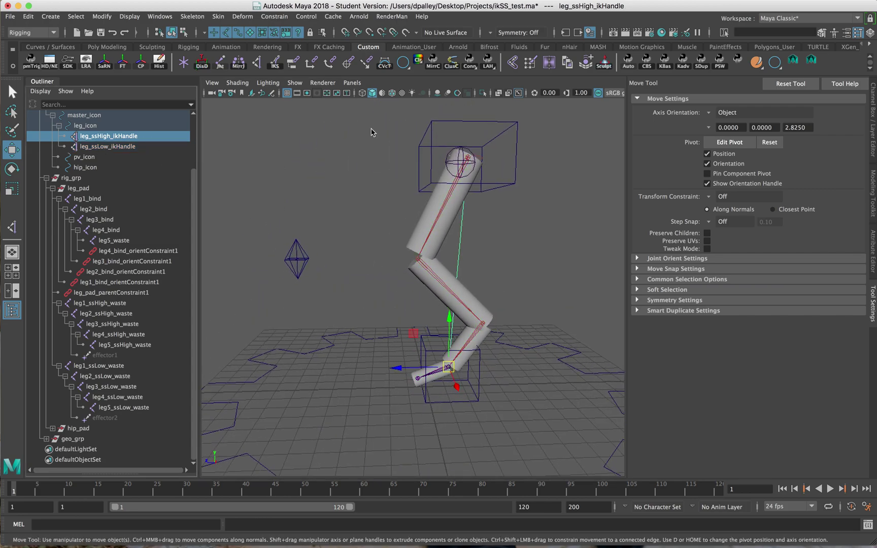
left_click(870, 265)
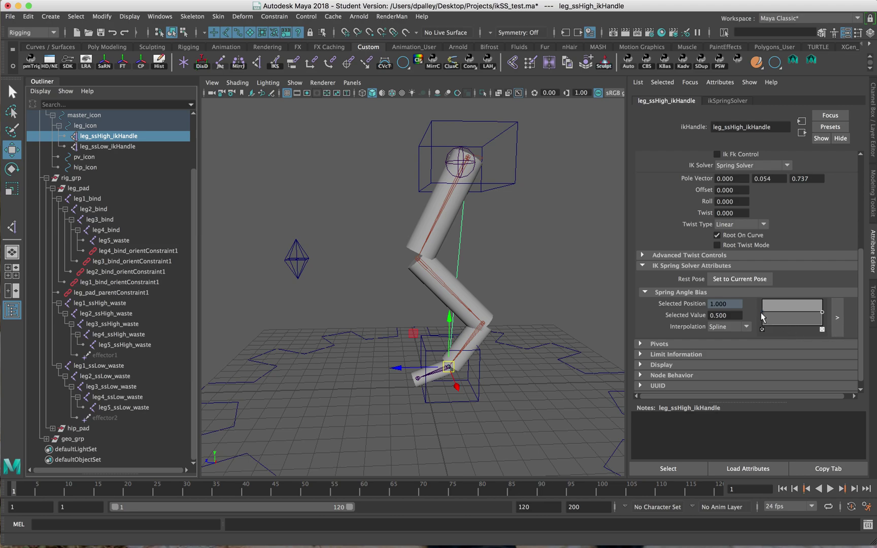
left_click_drag(761, 317, 752, 294)
left_click_drag(820, 308, 822, 328)
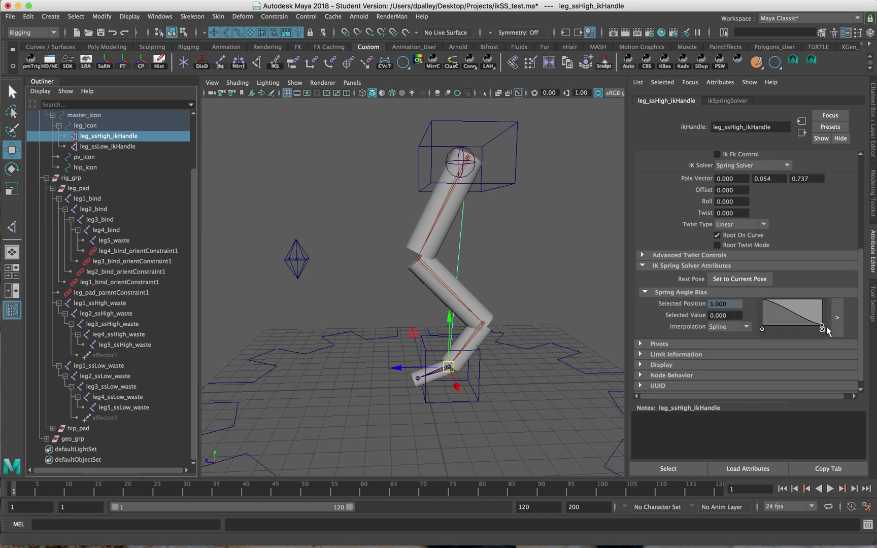
Shape leg_ssLow_ikHandle's Spring Angle Bias curve the opposite way, rising from the minimum at its start to the maximum at its end
left_click(81, 146)
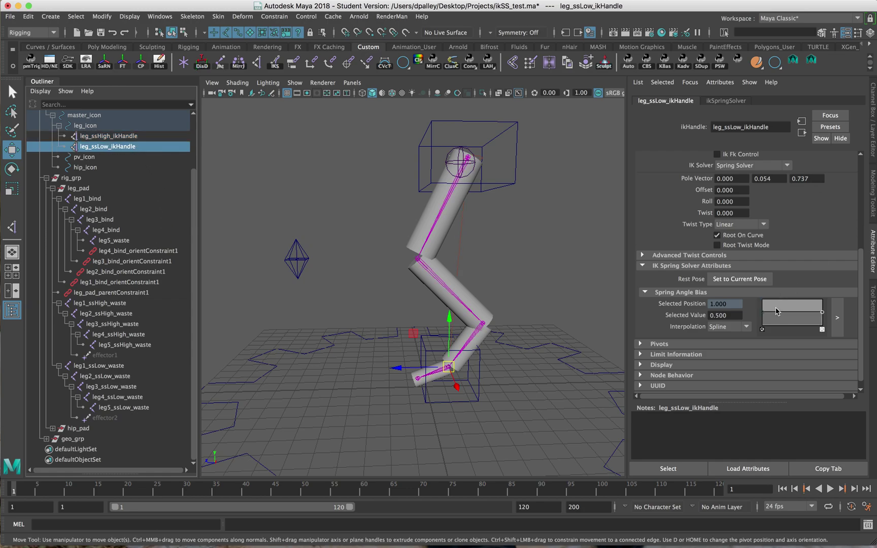
left_click_drag(763, 313, 762, 329)
left_click_drag(823, 312, 827, 289)
left_click(450, 419)
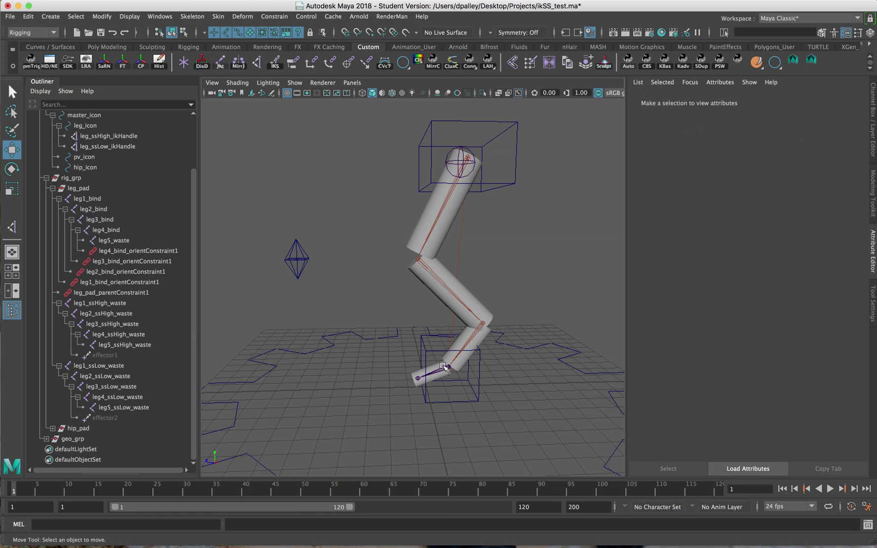
Set leg_icon's SS Spring Angle Bias to 0
left_click(455, 401)
left_click_drag(453, 426, 455, 401, "alt")
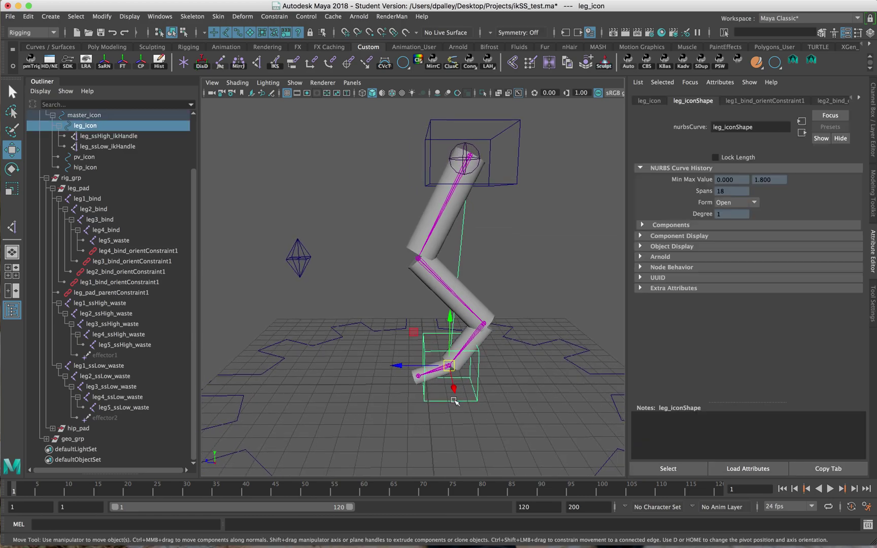
left_click(874, 122)
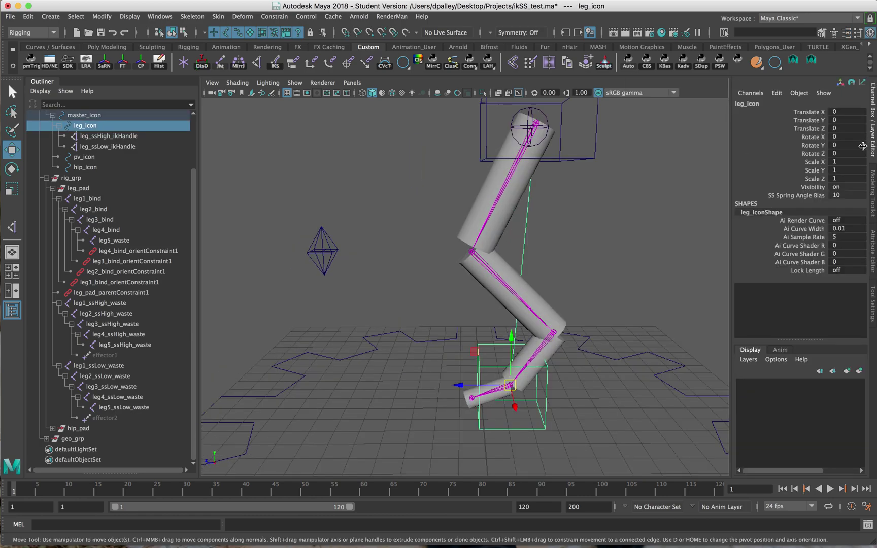
double_click(846, 196)
type("0")
key("Return")
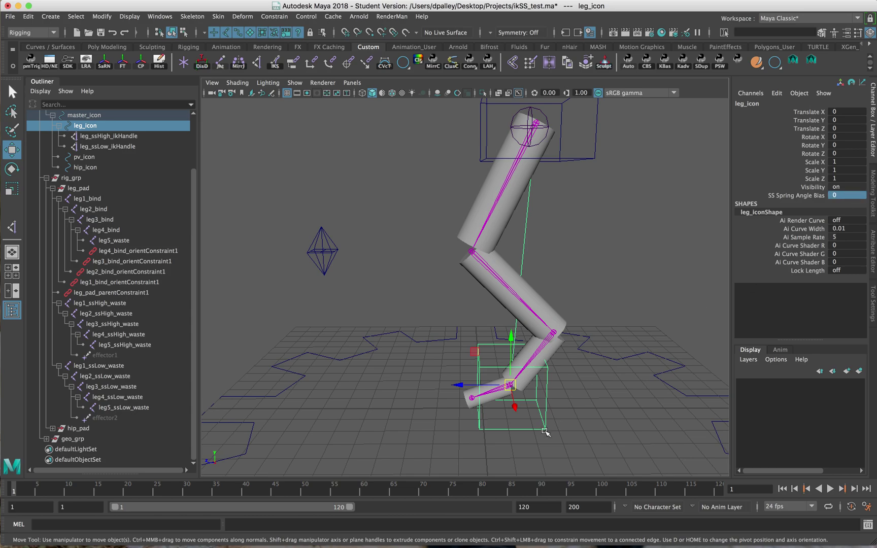
Raise leg_icon about 4.6 units and select joints of the bind, ssLow and ssHigh chains to compare how they bend
left_click_drag(509, 384, 501, 278)
left_click(449, 233)
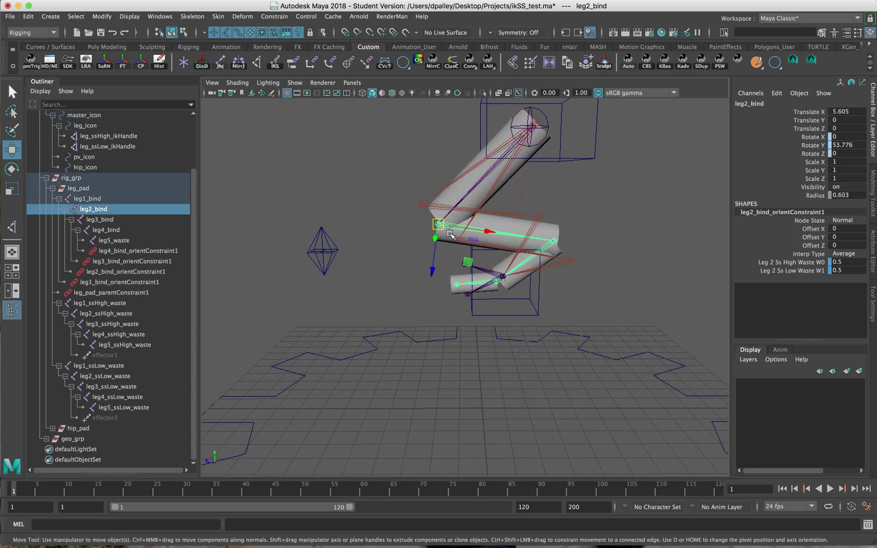
left_click(502, 249)
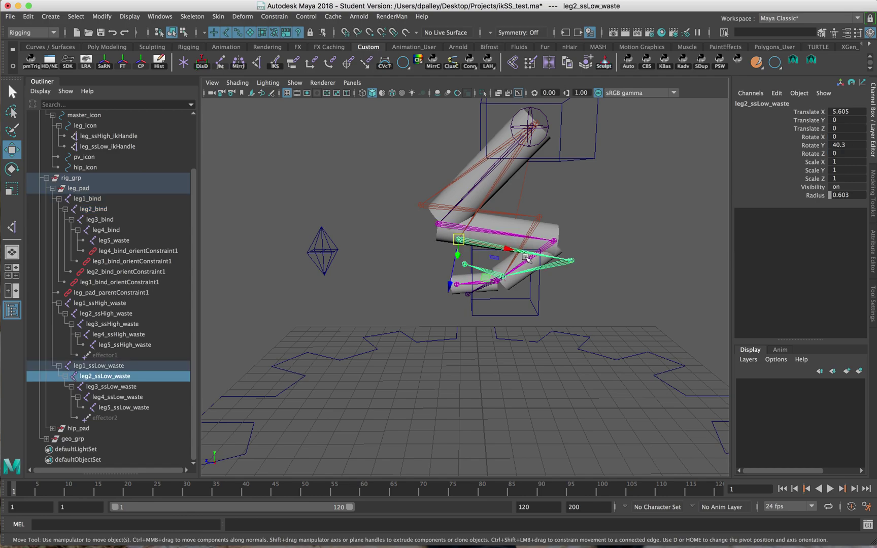
left_click_drag(528, 257, 526, 256, "alt")
left_click(506, 174)
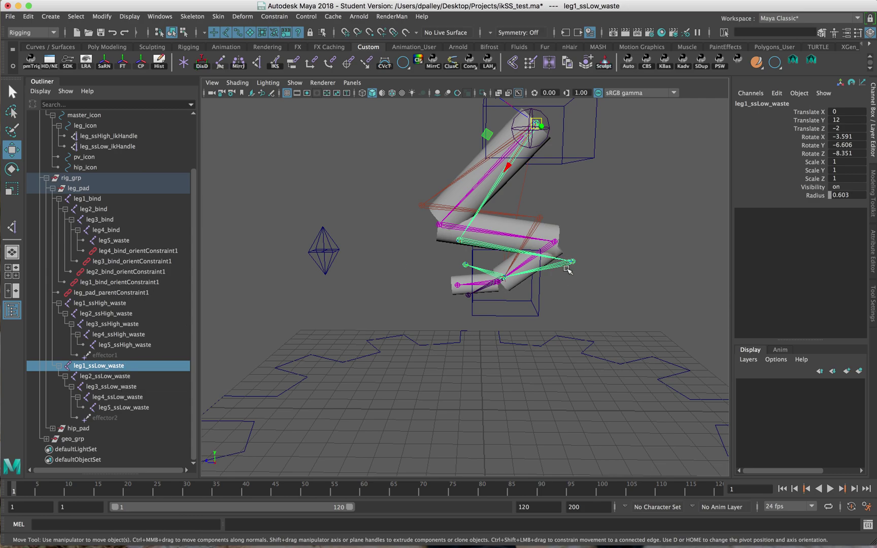
left_click(454, 184)
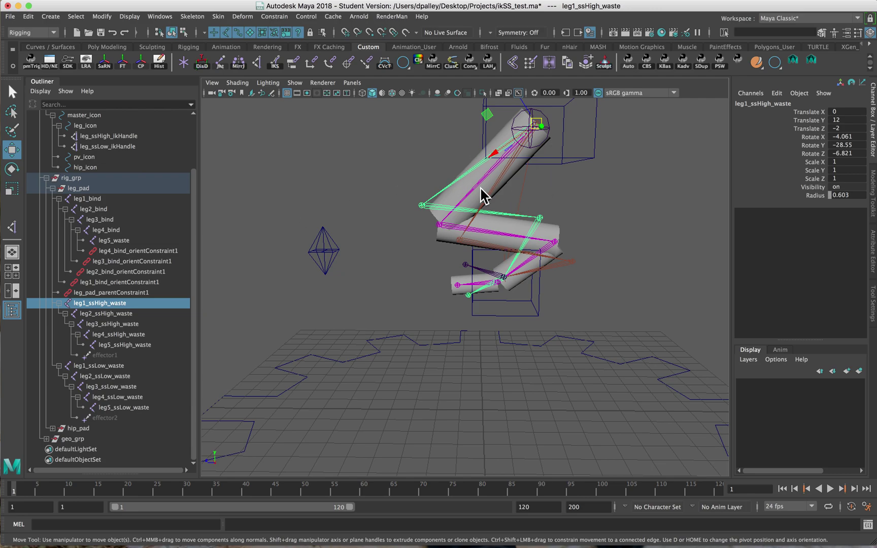
Scrub leg_icon's SS Spring Angle Bias to test the blend between the chains, and undo the change
left_click_drag(491, 208, 555, 318, "alt")
left_click(558, 316)
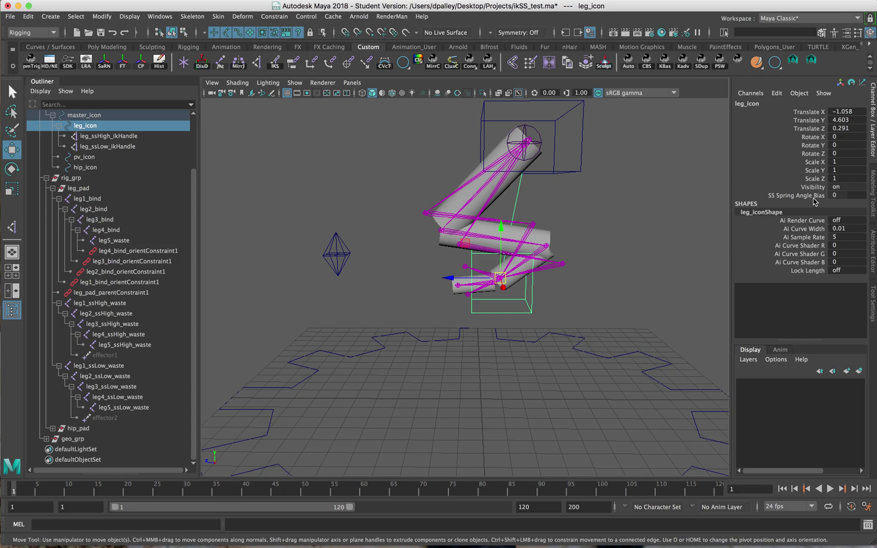
left_click(813, 195)
mouse_move(659, 198)
middle_mouse_down()
mouse_move(576, 196)
mouse_move(727, 197)
mouse_move(613, 198)
mouse_move(675, 197)
middle_mouse_up()
key("z")
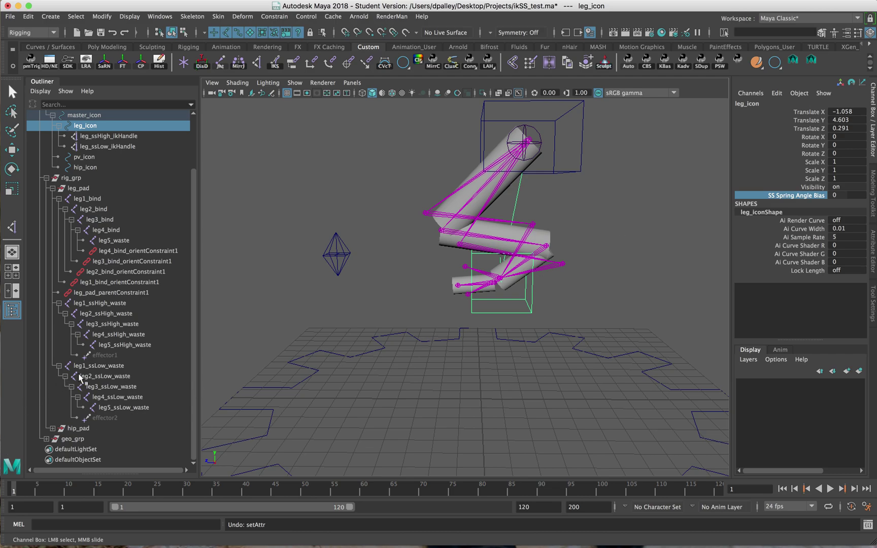
Hide the leg1_ssLow_waste and leg1_ssHigh_waste joint chains
left_click(97, 364)
key("w")
left_click(99, 303, "ctrl")
key("ctrl+h")
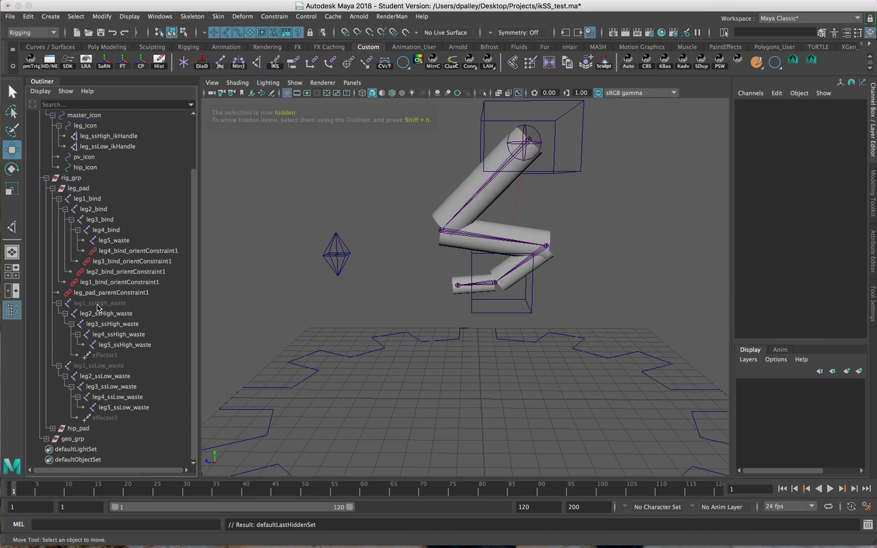
Move leg_icon through different positions and scrub its SS Spring Angle Bias up to 10 to test the leg's bend
left_click(531, 300)
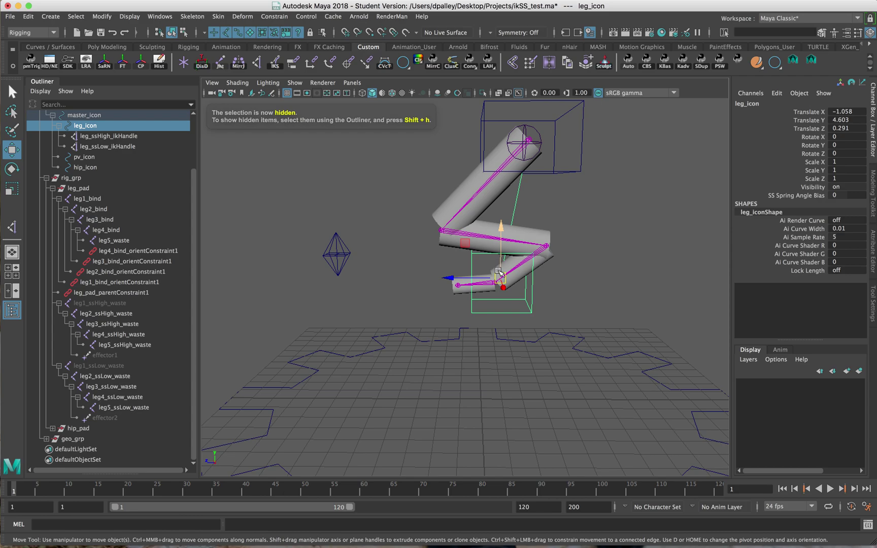
left_click_drag(494, 282, 555, 283)
left_click(796, 196)
middle_click_drag(634, 241, 663, 244)
key("w")
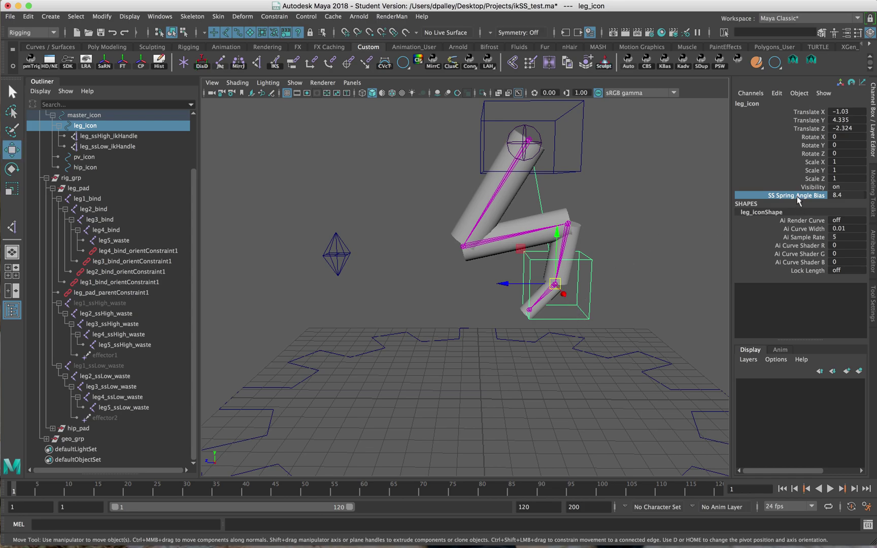
middle_click_drag(659, 228, 702, 227)
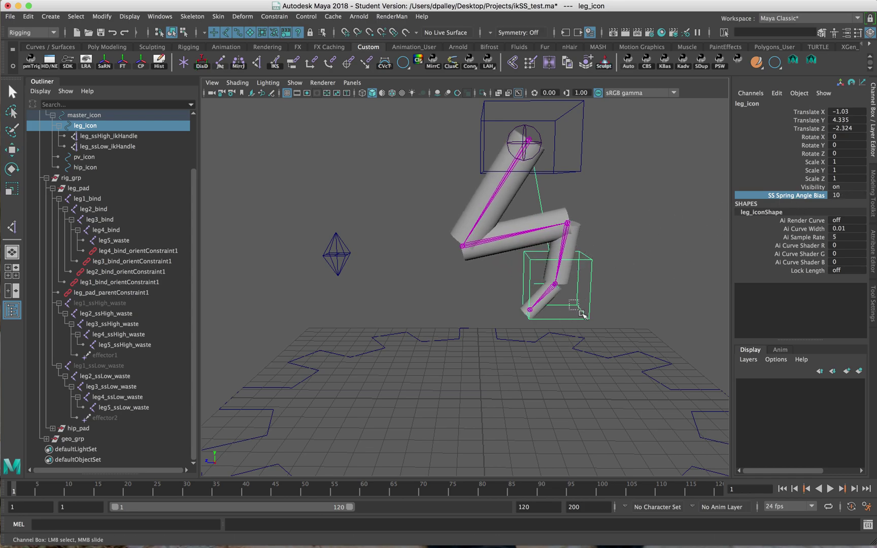
key("w")
left_click_drag(555, 286, 491, 330)
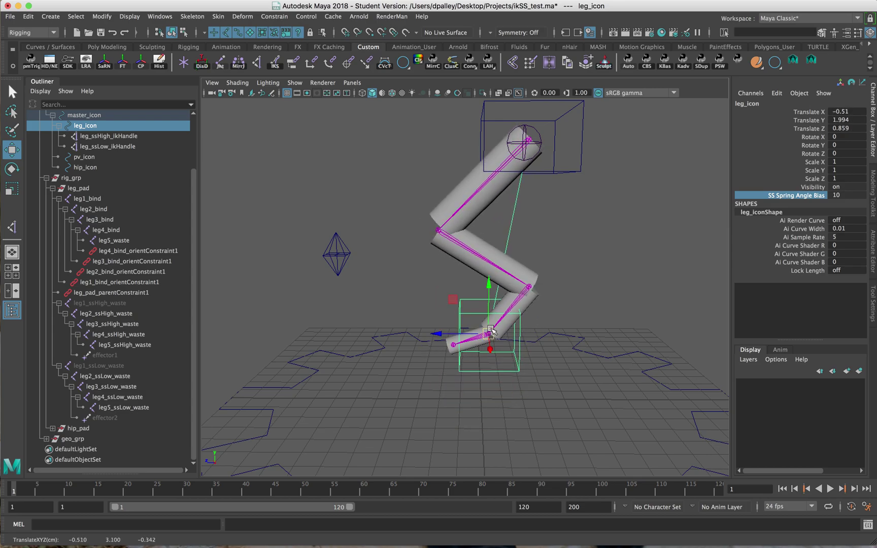
Set leg_icon's SS Spring Angle Bias to 0 and its Translate X, Y and Z to 0
double_click(843, 195)
type("0")
key("Return")
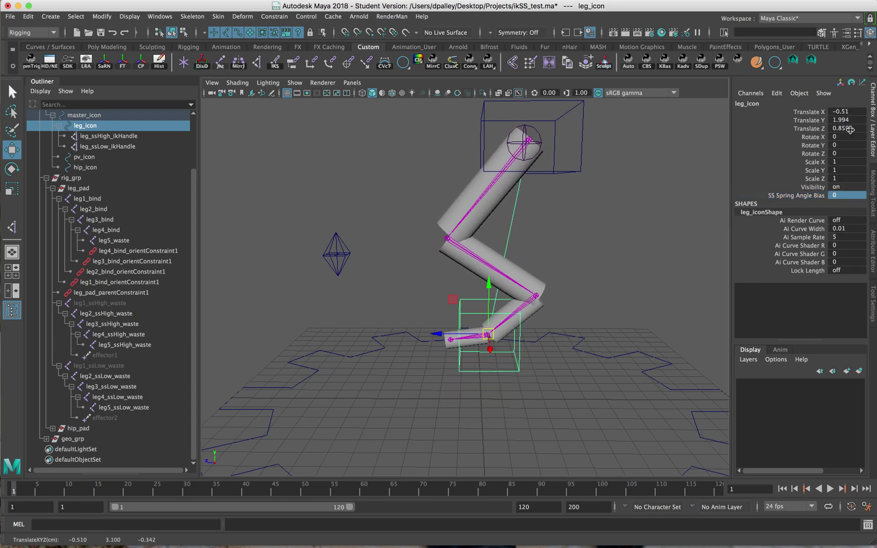
left_click_drag(849, 130, 849, 112)
type("0")
key("Return")
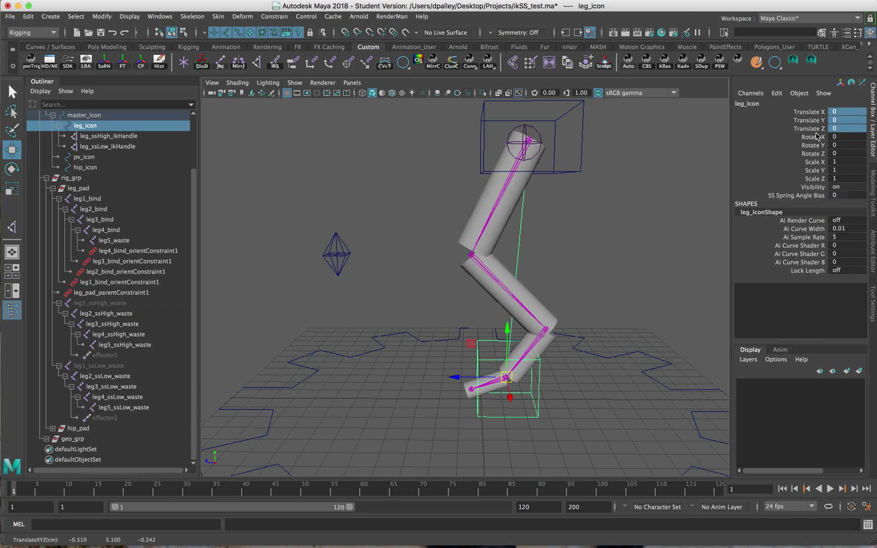
left_click(504, 280)
left_click_drag(504, 279, 525, 230, "alt")
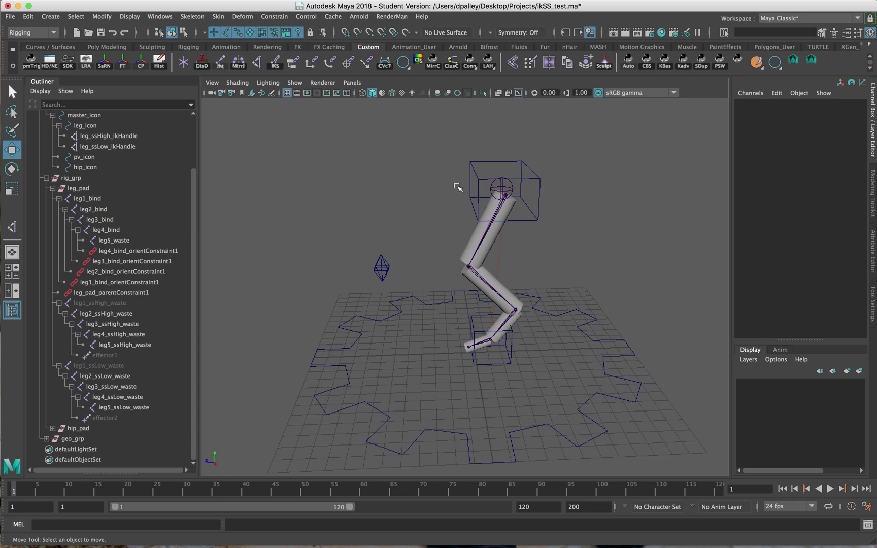
left_click_drag(495, 307, 524, 307, "alt")
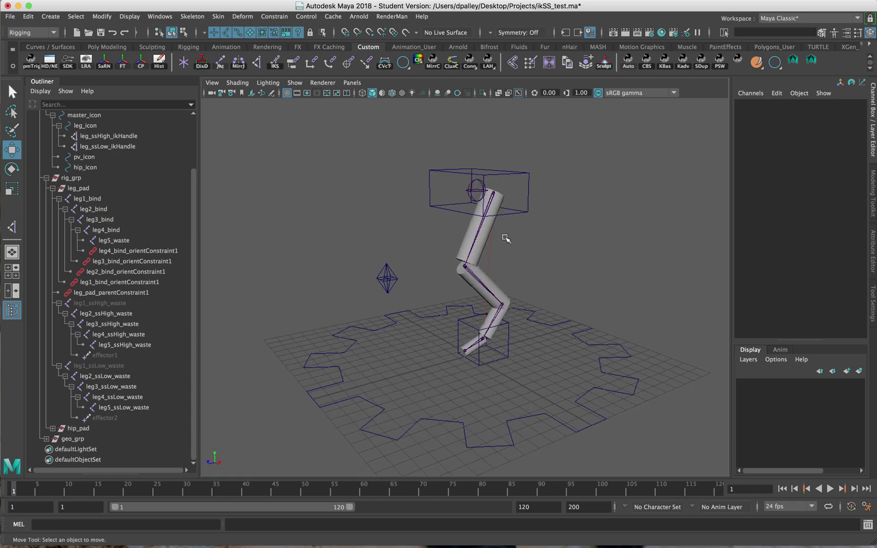
left_click_drag(560, 232, 555, 230, "alt")
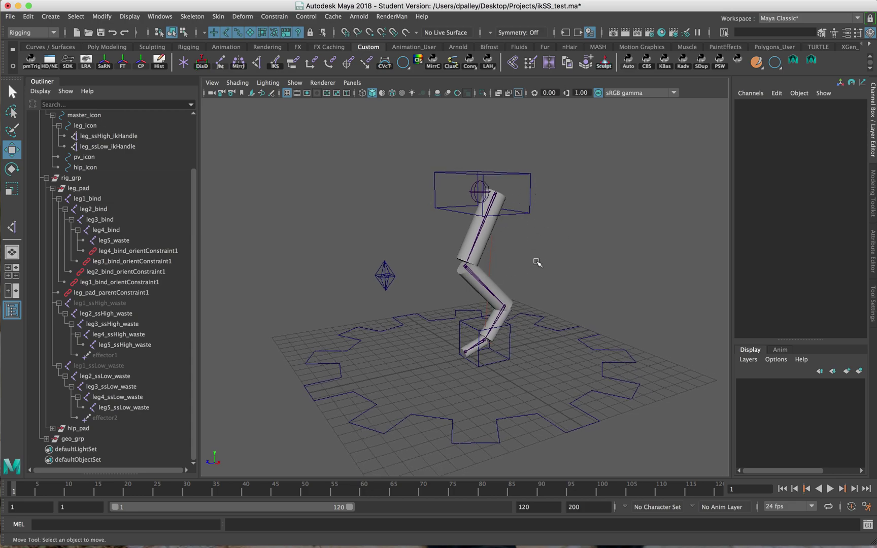
left_click_drag(537, 261, 485, 244, "alt")
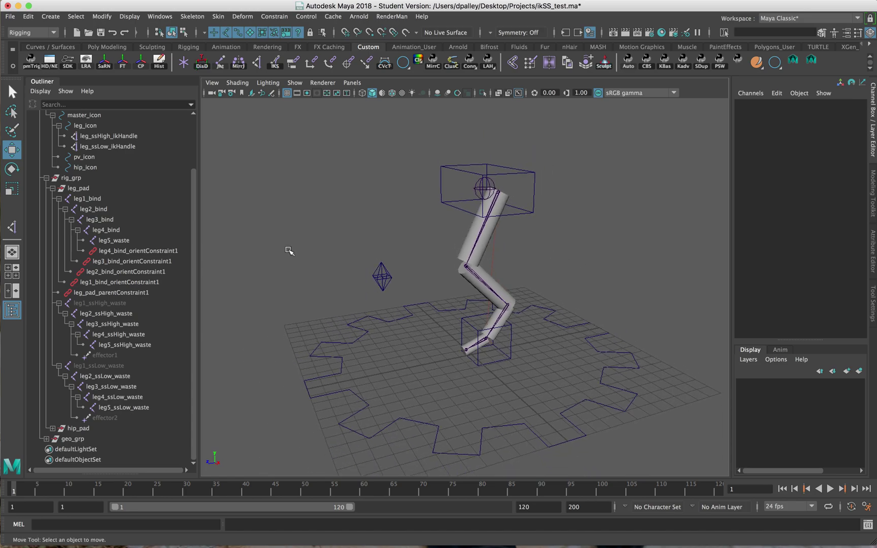
mouse_move(425, 313)
left_mouse_down("alt")
mouse_move(452, 304)
mouse_move(583, 307)
mouse_move(416, 304)
mouse_move(431, 307)
left_mouse_up("alt")
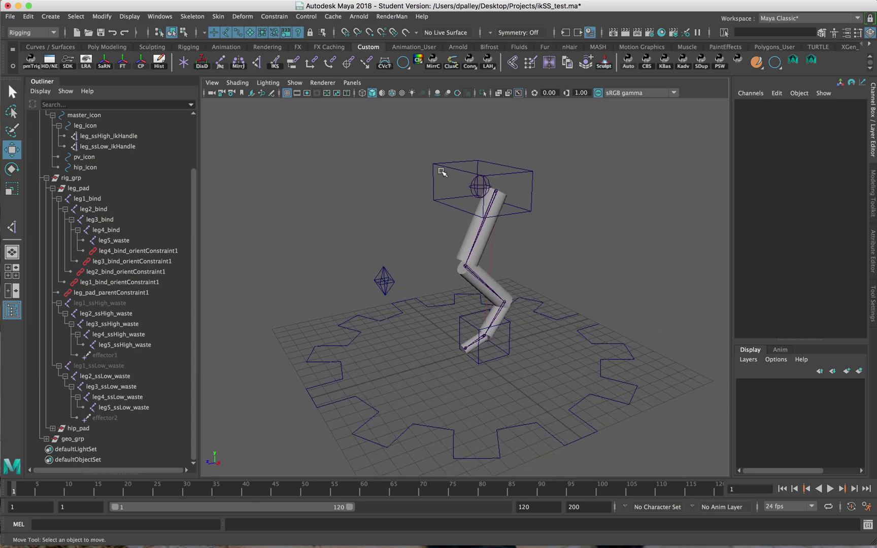
mouse_move(511, 310)
left_mouse_down("alt")
mouse_move(492, 315)
mouse_move(501, 325)
left_mouse_up("alt")
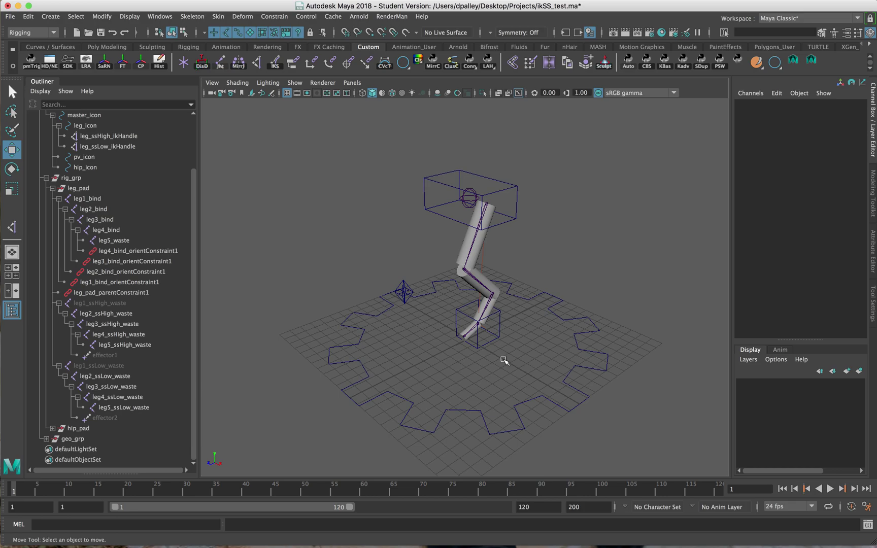
Rotate master_icon about -58 degrees around Y to test how the leg follows, and undo the rotation
left_click(534, 440)
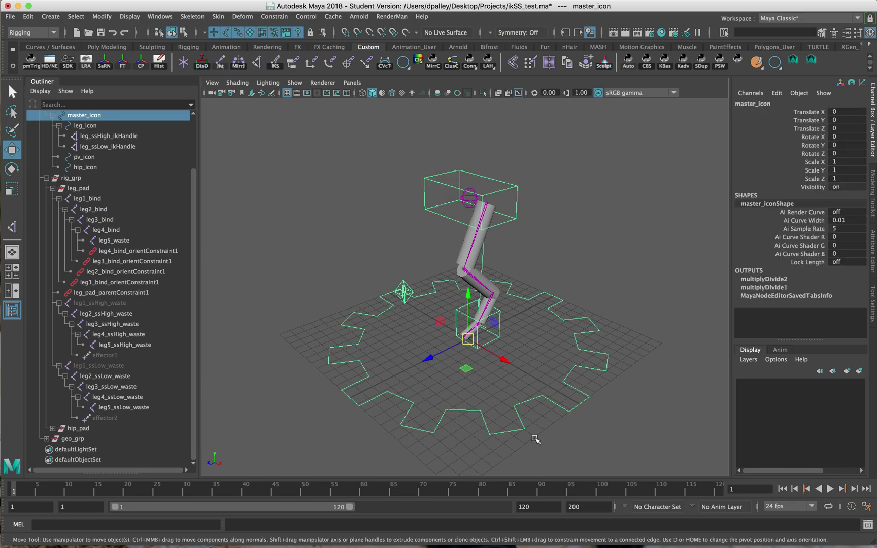
left_click_drag(503, 391, 497, 383, "alt")
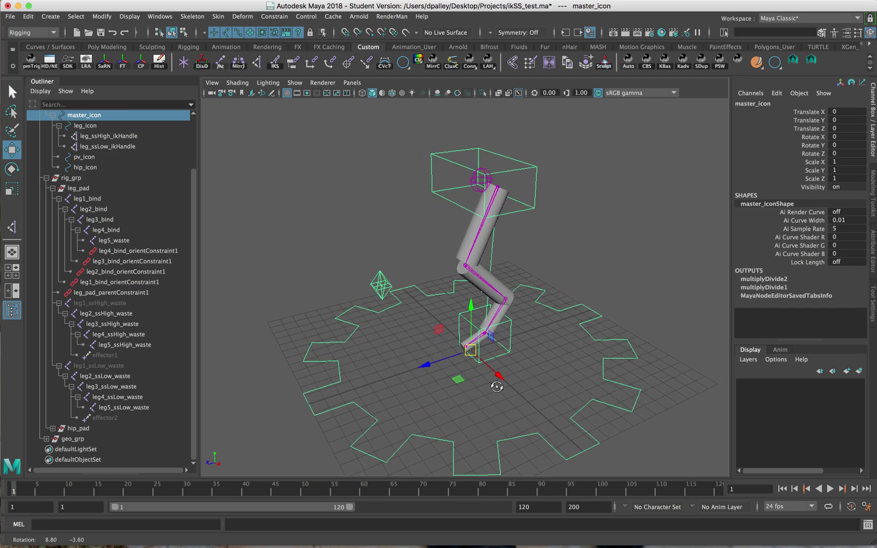
left_click_drag(452, 345, 488, 321, "alt")
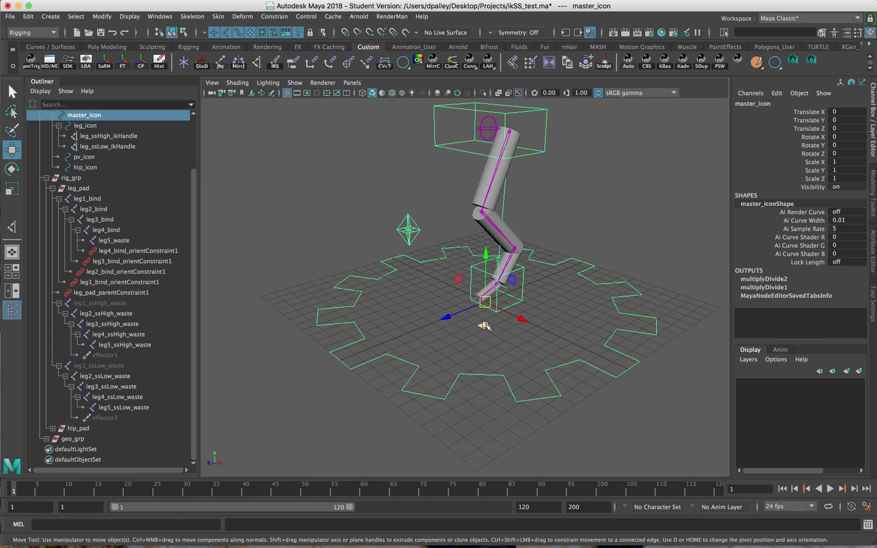
left_click_drag(487, 329, 501, 348, "alt")
key("e")
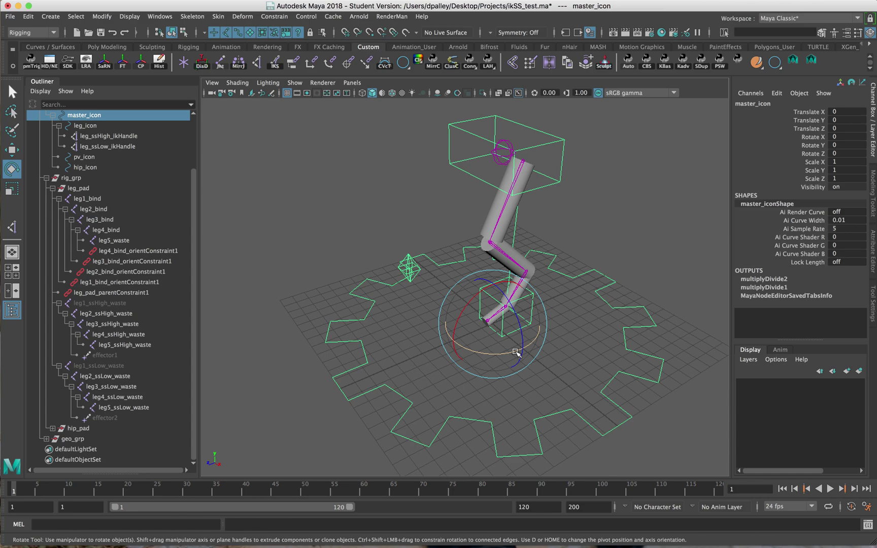
left_click_drag(515, 351, 466, 348)
left_click_drag(466, 348, 532, 232, "alt")
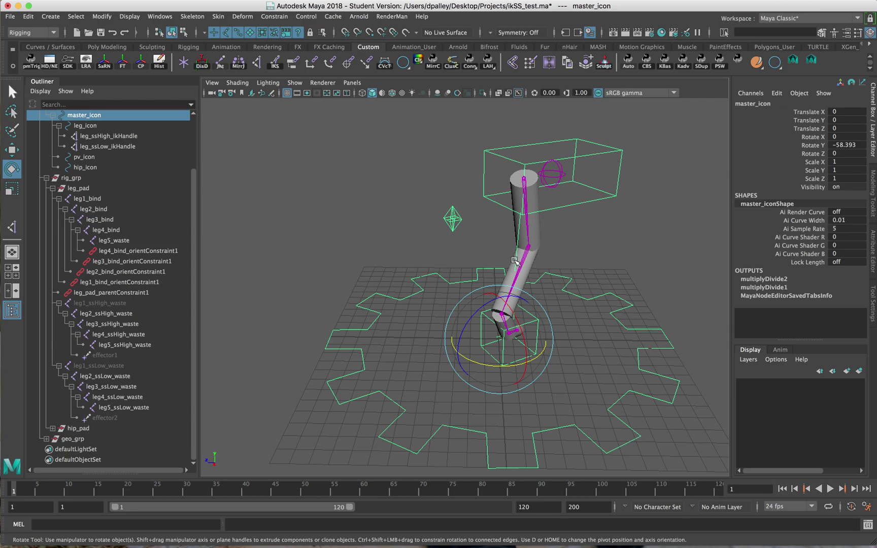
key("ctrl+z")
Constrain leg_ssHigh_ikHandle to pv_icon with a pole vector constraint
left_click(406, 248)
left_click_drag(405, 249, 375, 244, "alt")
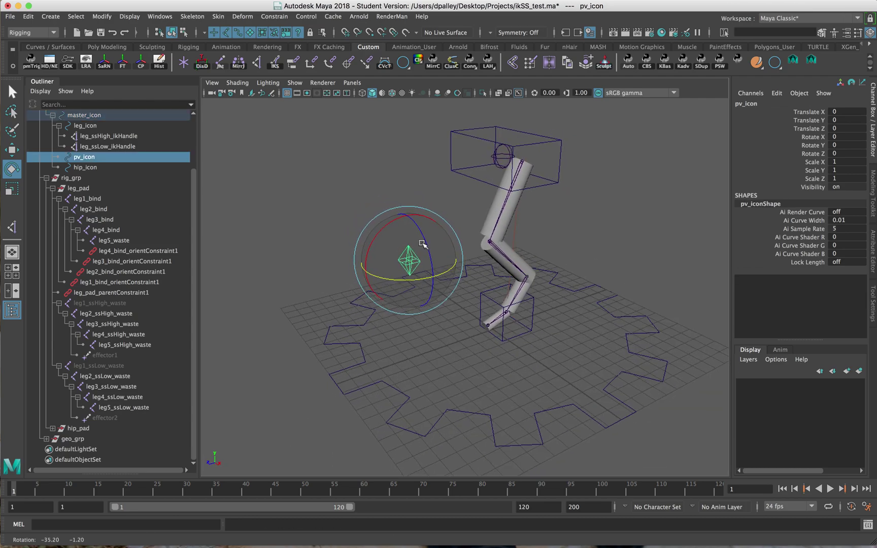
key("w")
left_click(107, 136, "ctrl")
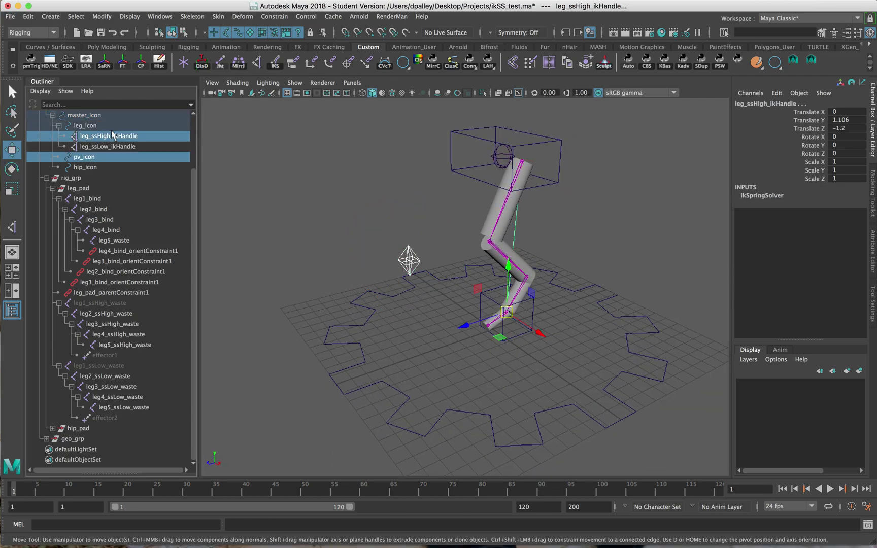
left_click(266, 18)
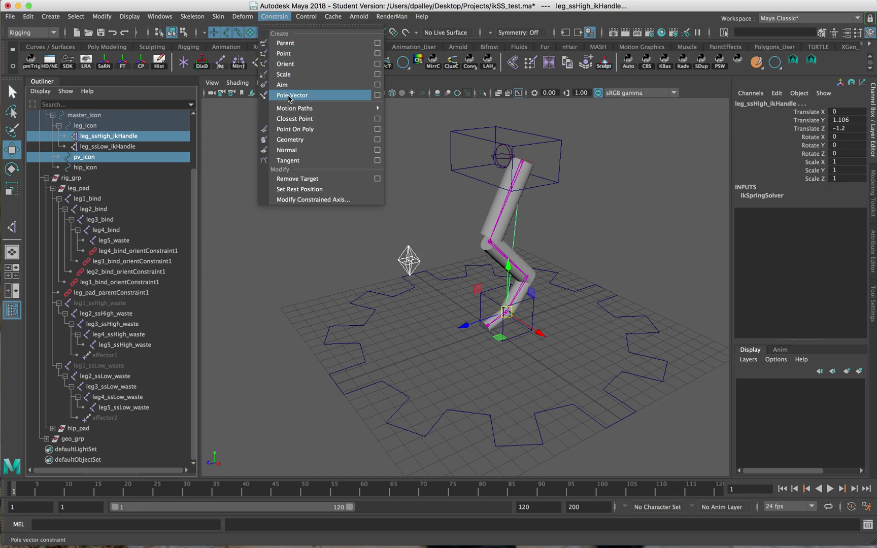
left_click(290, 97)
Constrain leg_ssLow_ikHandle to pv_icon with a pole vector constraint and select both IK handles
left_click(406, 263)
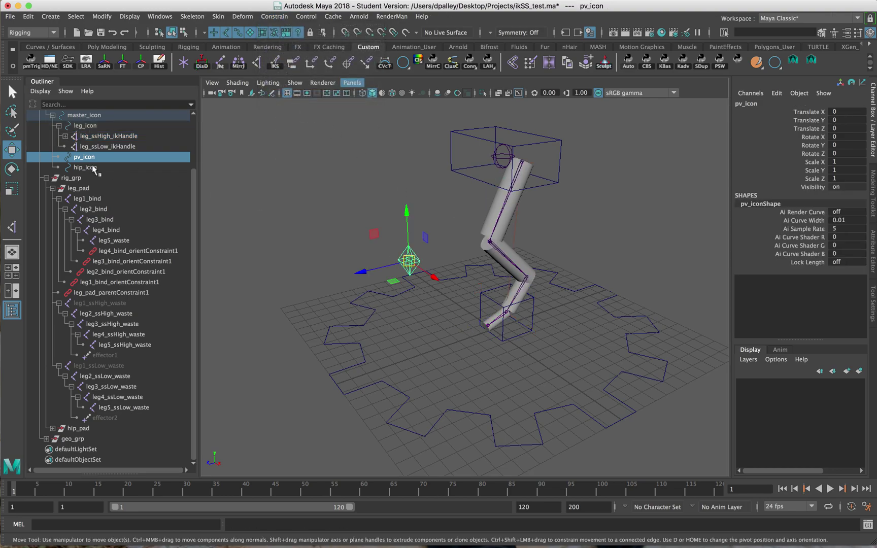
left_click(107, 146, "ctrl")
left_click(274, 16)
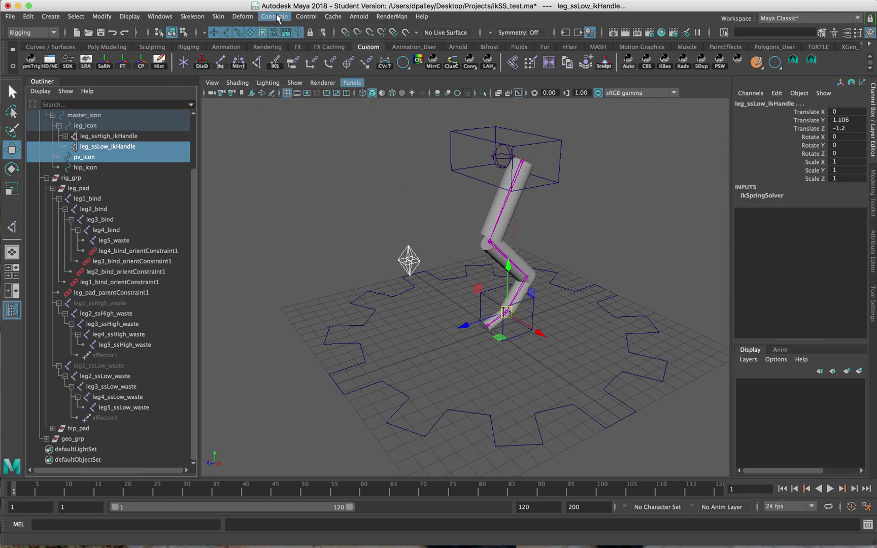
left_click(292, 95)
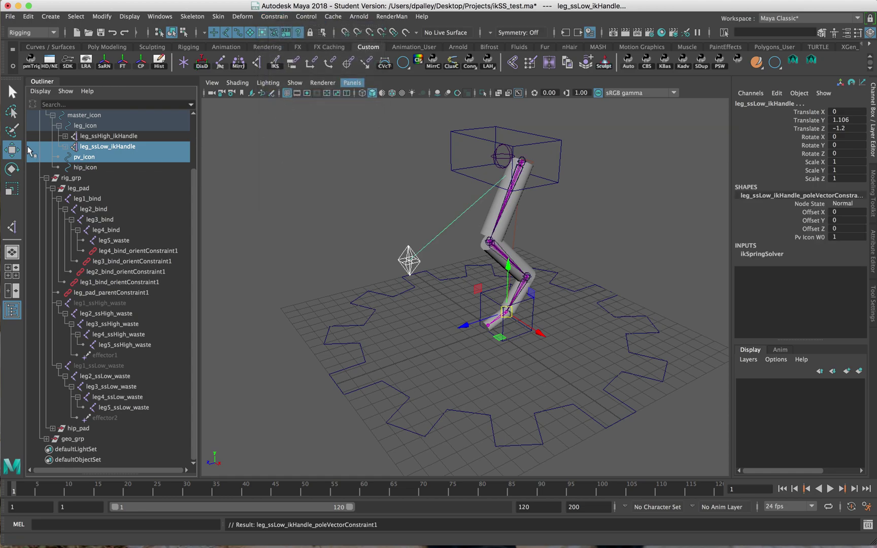
left_click(101, 137, "shift")
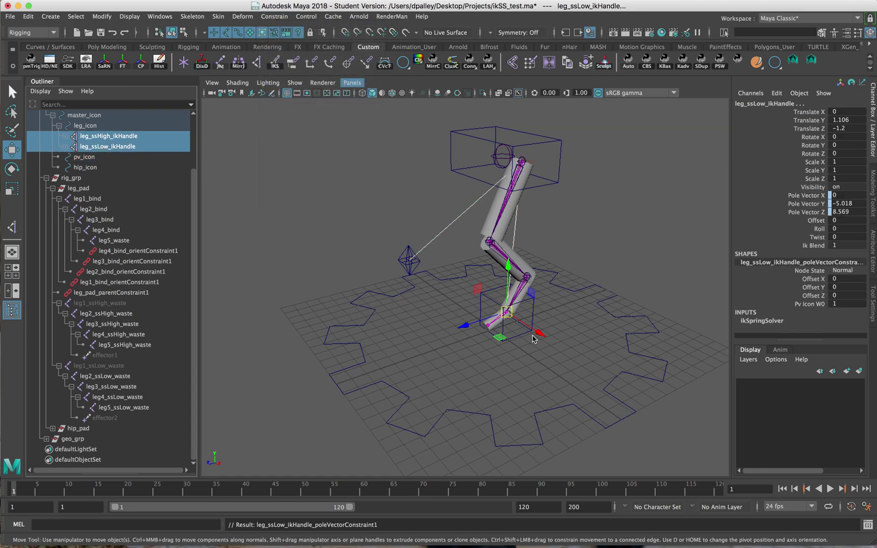
Rotate master_icon to test the leg with both pole vector constraints in place, and undo the rotation
left_click_drag(528, 382, 550, 434)
key("e")
left_click_drag(514, 358, 558, 282)
key("z")
Select leg1_bind and leg_pad to examine their rotation channels and constraints
left_click(526, 279)
left_click_drag(517, 259, 453, 264, "alt")
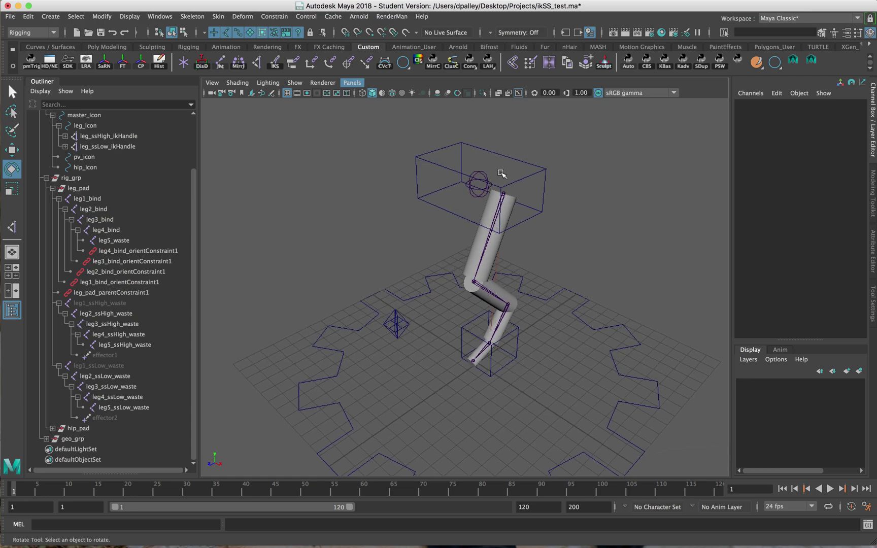
left_click(503, 191)
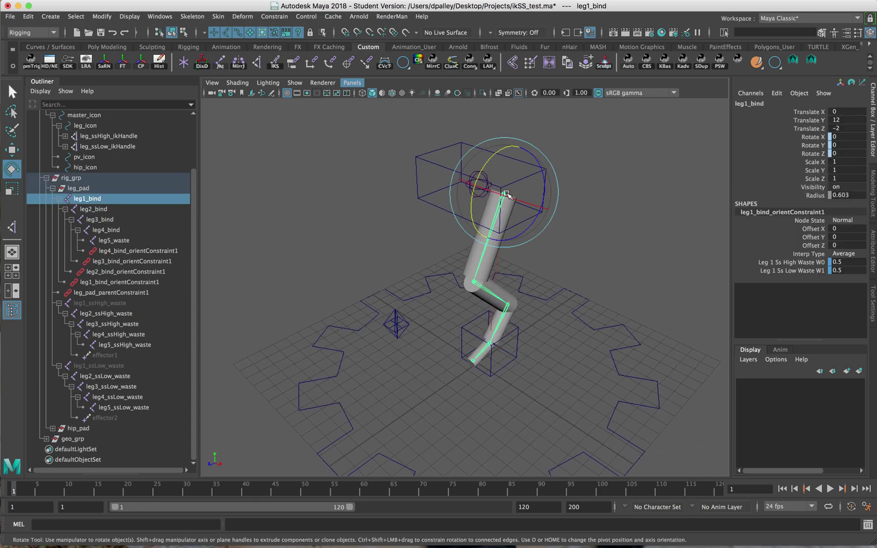
left_click(85, 188)
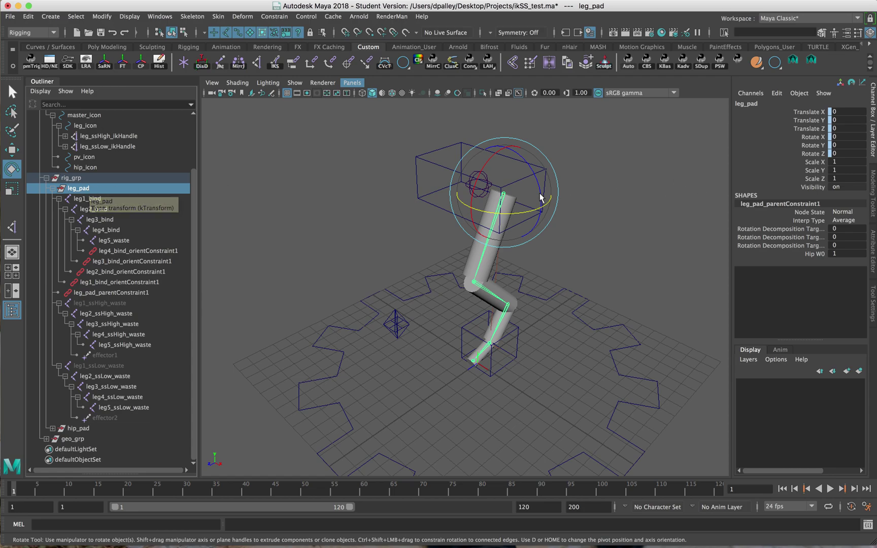
left_click_drag(479, 185, 485, 187, "alt")
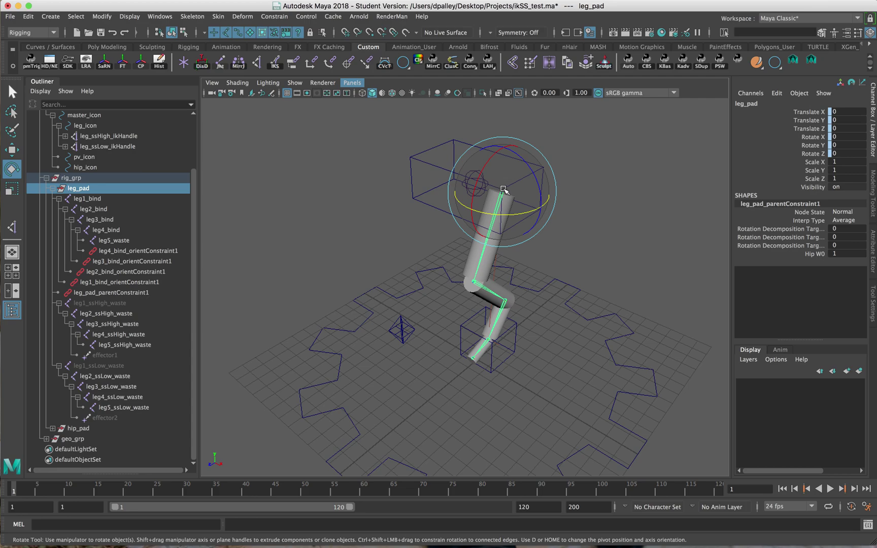
left_click(600, 258)
left_click_drag(502, 207, 470, 203, "alt")
left_click(524, 197)
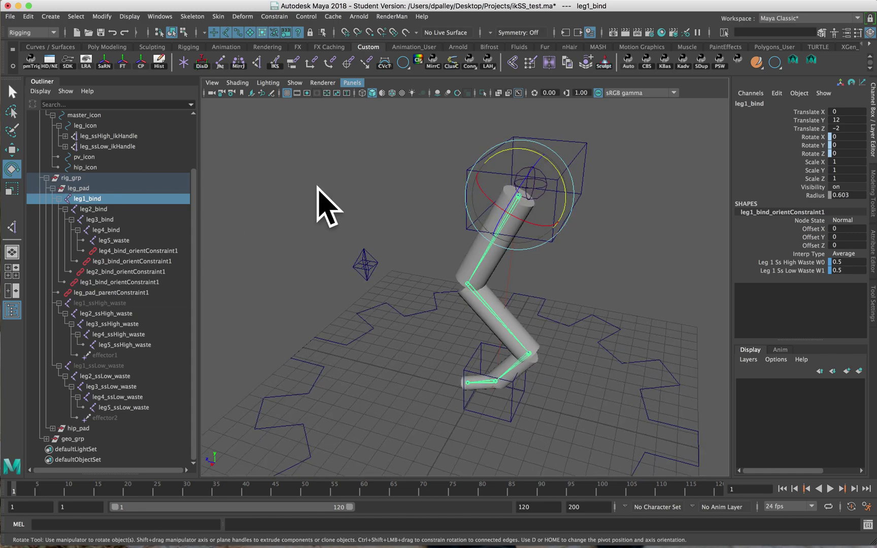
left_click_drag(361, 213, 567, 304, "alt")
Rotate master_icon about -65 degrees around Y, inspect leg1_ssHigh_waste's rotation values, and undo the rotation
left_click(637, 299)
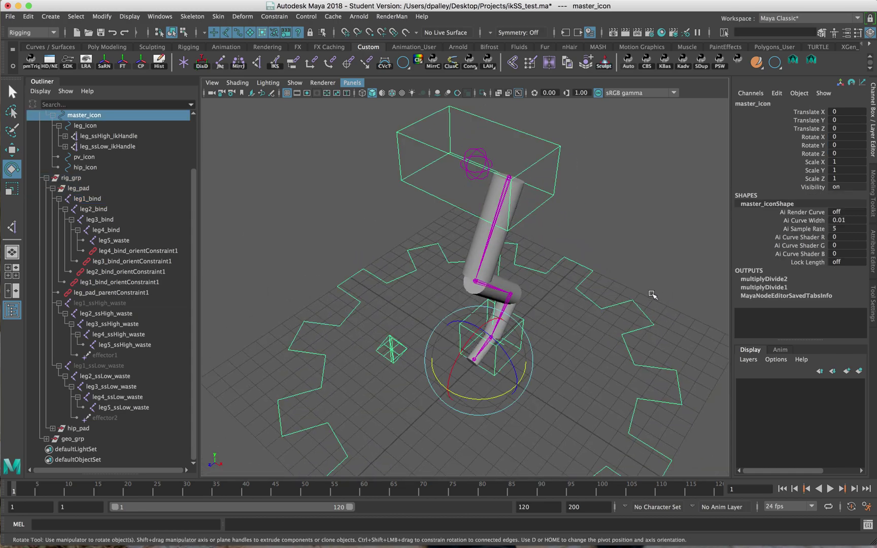
left_click_drag(502, 378, 446, 390)
left_click(108, 303)
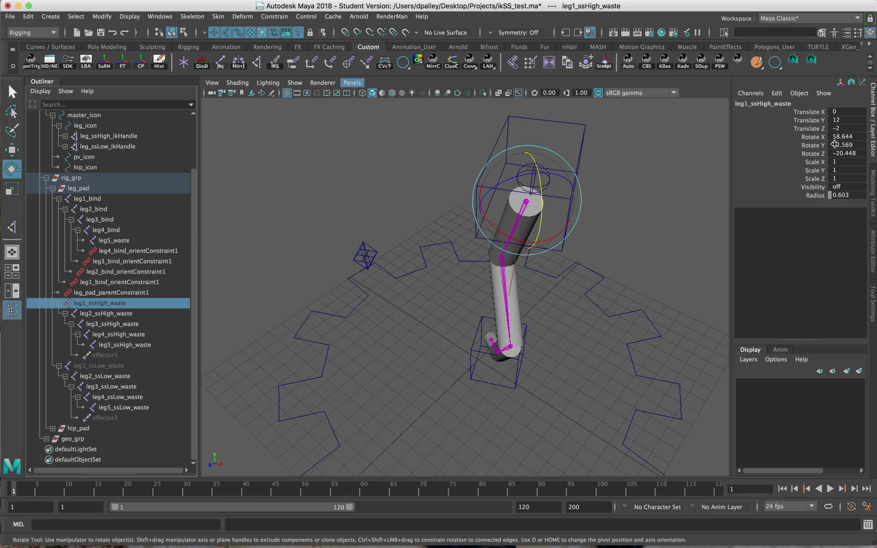
left_click_drag(405, 285, 428, 267, "alt")
key("z")
key("z")
key("z")
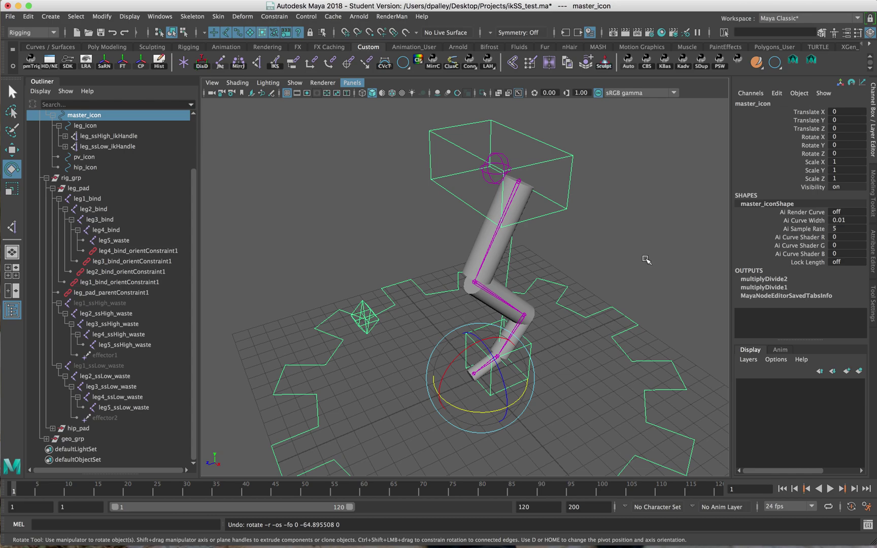
left_click_drag(646, 259, 535, 188, "alt")
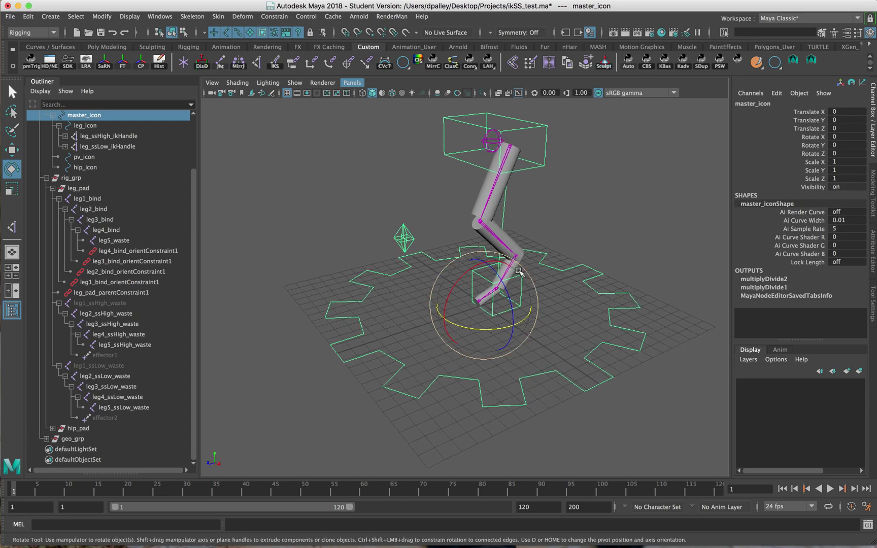
left_click_drag(518, 272, 579, 336, "alt")
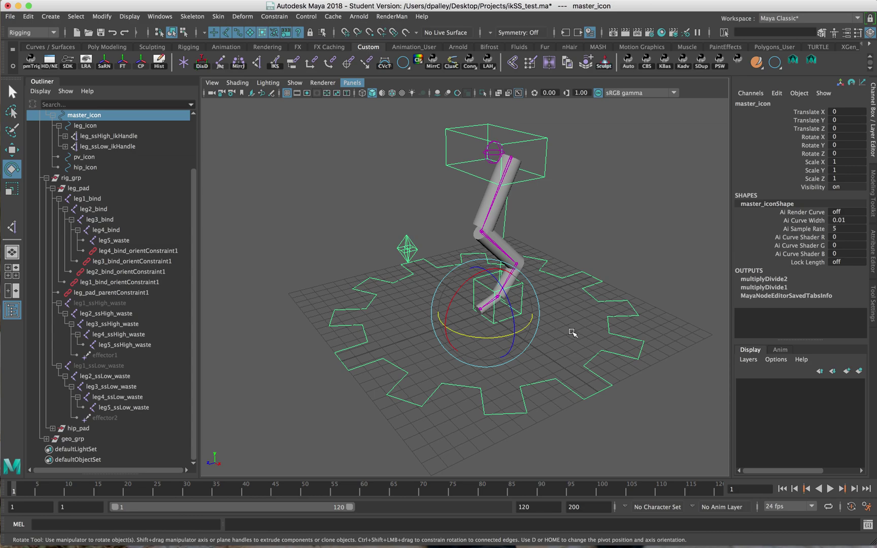
Select leg_ssHigh_ikHandle to examine its Twist attribute, and clear the selection
scroll(485, 330, "up", 5)
key("w")
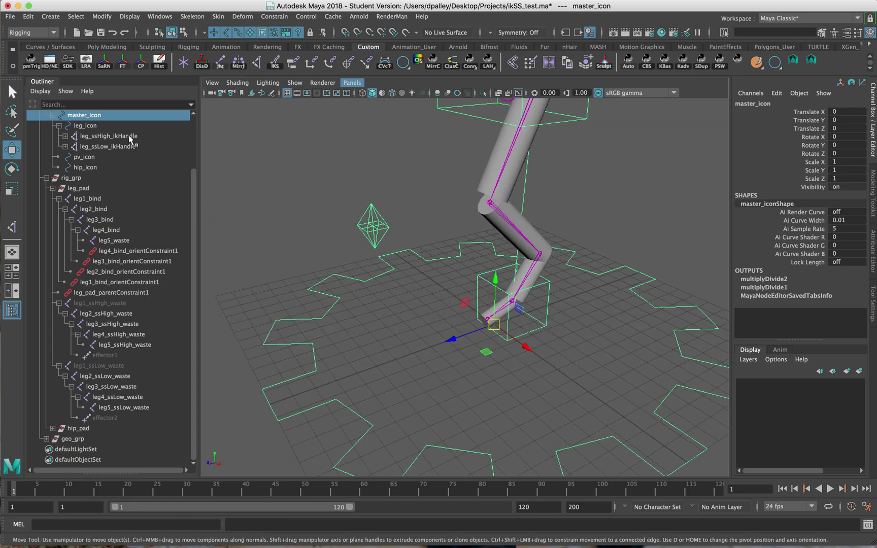
left_click(128, 135)
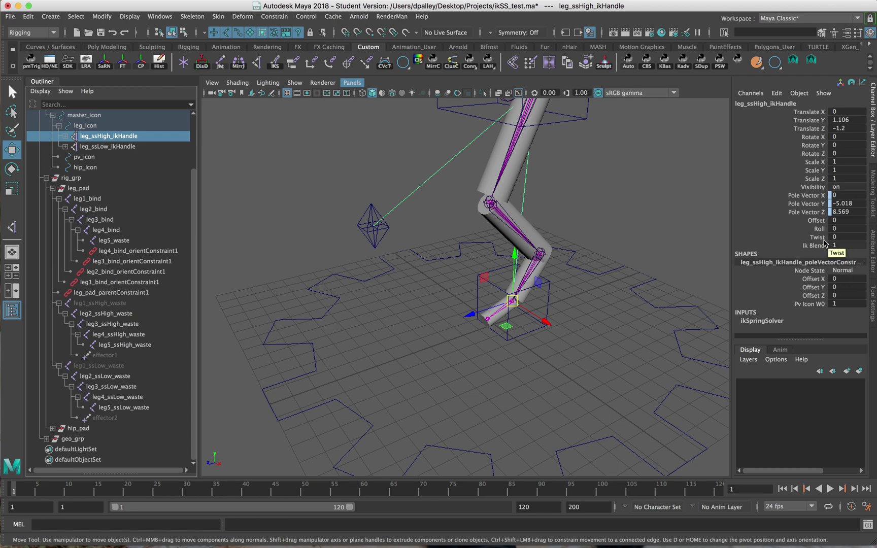
left_click(678, 224)
right_click_drag(660, 221, 552, 219, "alt")
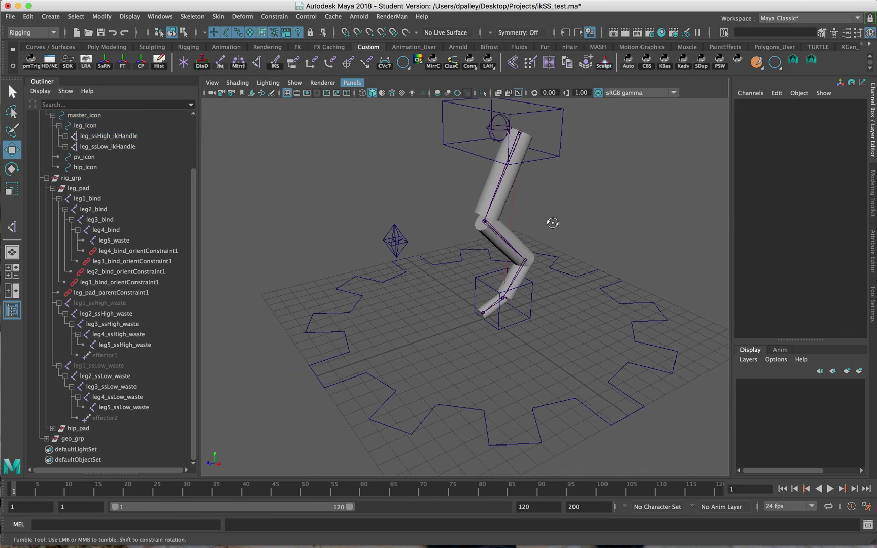
Add leg_ssHigh_ikHandle, leg_ssLow_ikHandle and master_icon to the Node Editor graph
left_click_drag(97, 136, 102, 147)
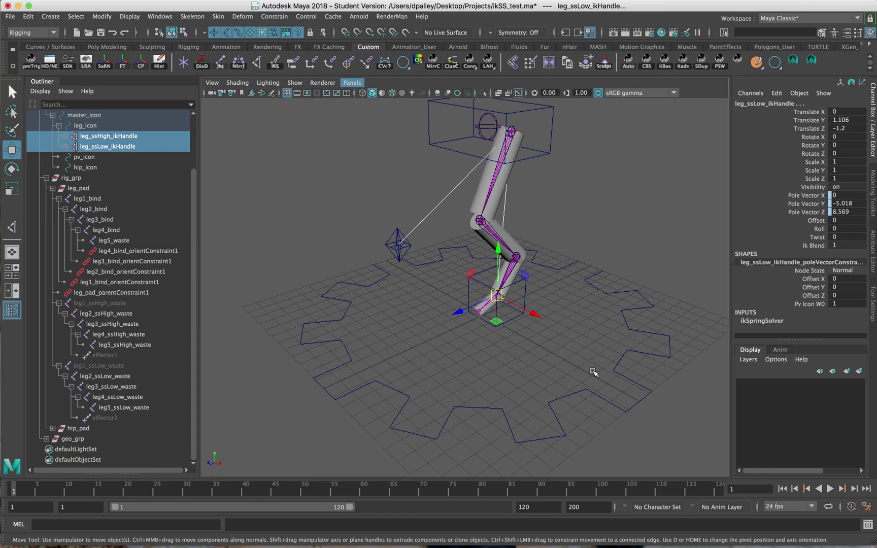
left_click(163, 117, "ctrl")
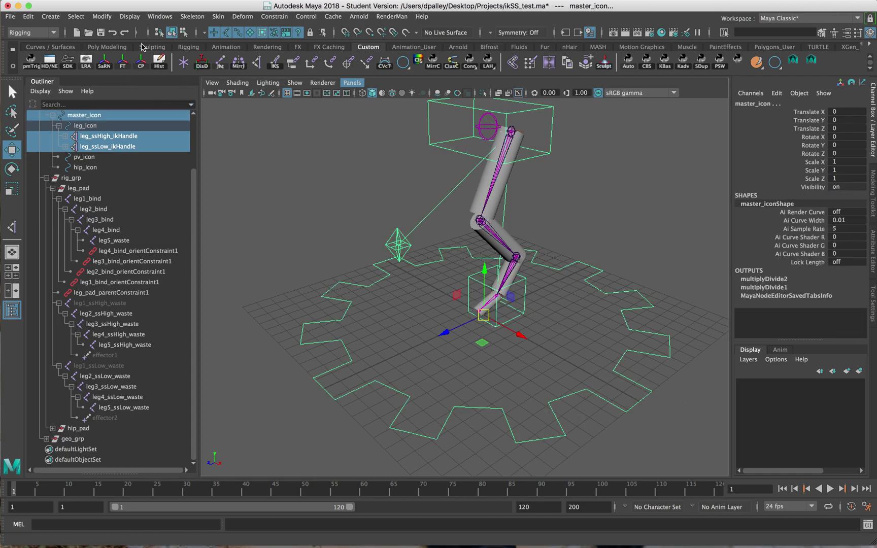
left_click(157, 17)
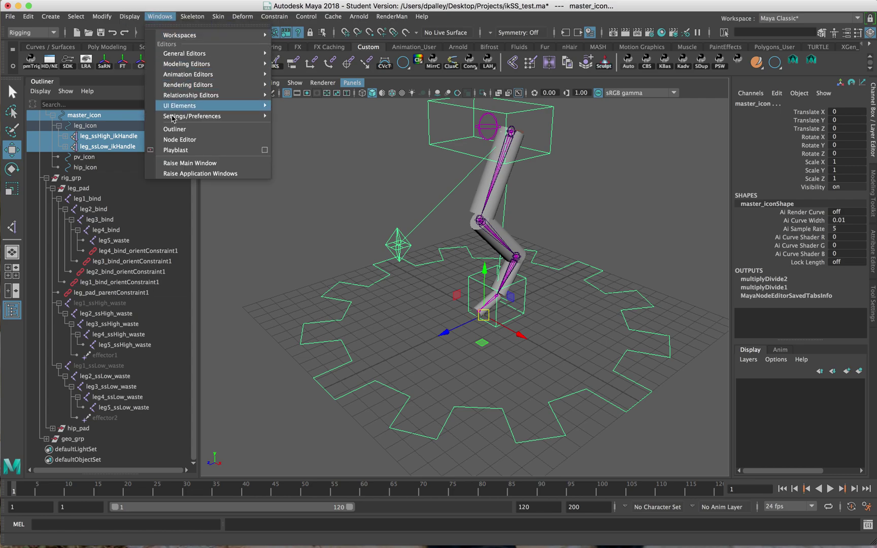
left_click(173, 142)
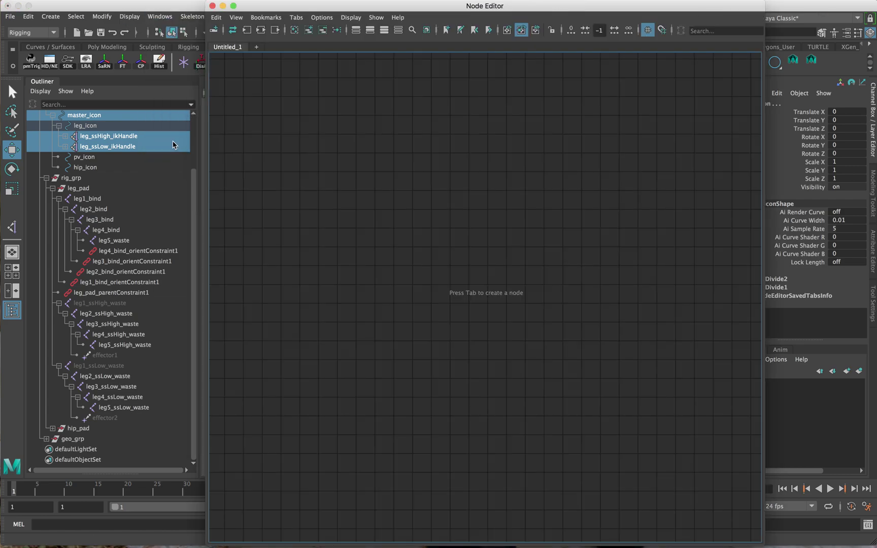
left_click(300, 32)
left_click(308, 29)
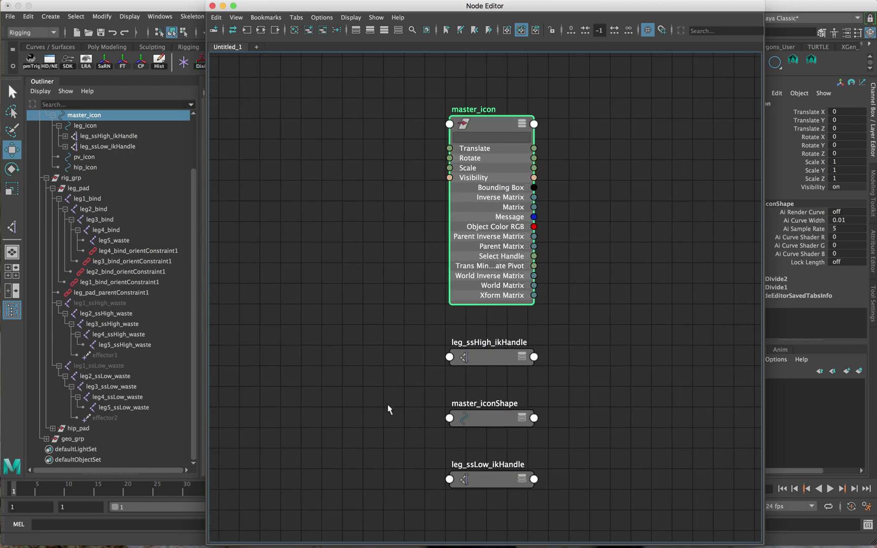
Remove the master_iconShape node from the Node Editor graph
left_click_drag(539, 419, 473, 385)
left_click(502, 415)
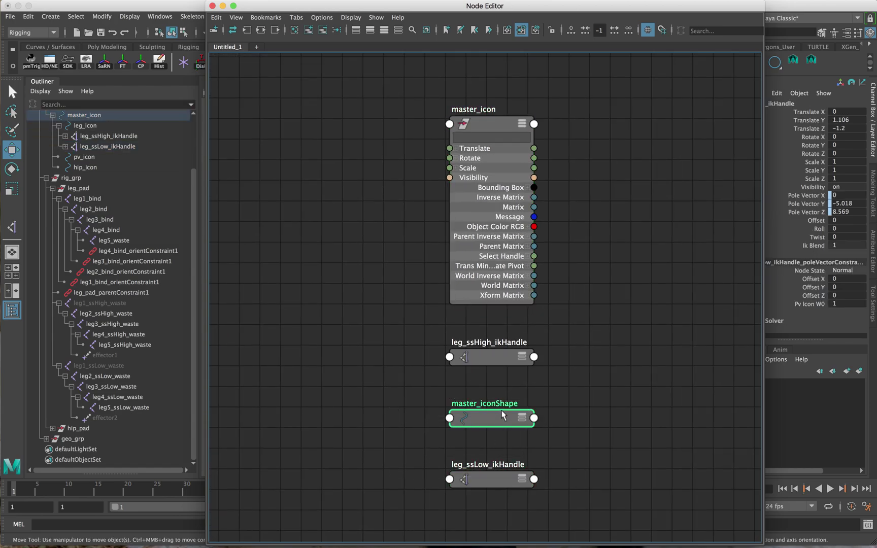
left_click(322, 30)
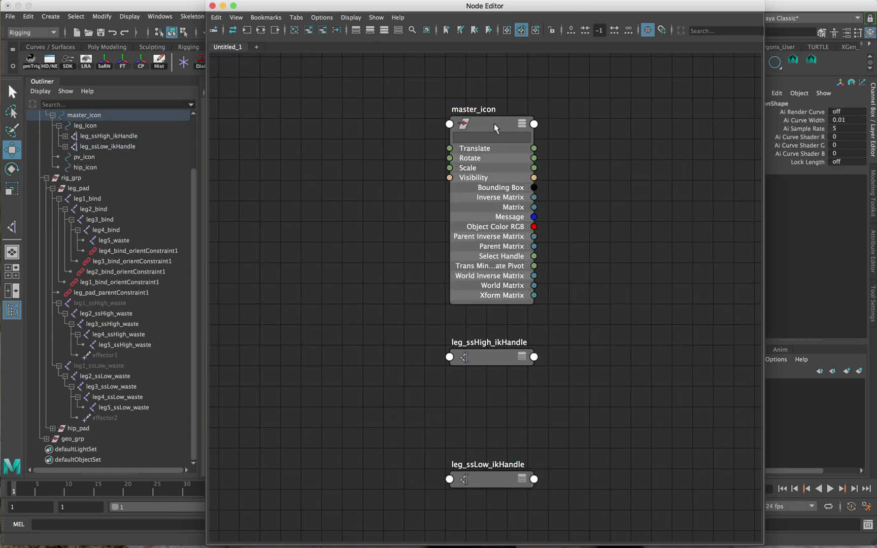
Lay out the master_icon, leg_ssHigh_ikHandle and leg_ssLow_ikHandle nodes side by side, with both IK handles' attributes expanded
left_click_drag(493, 123, 331, 127)
left_click(522, 358)
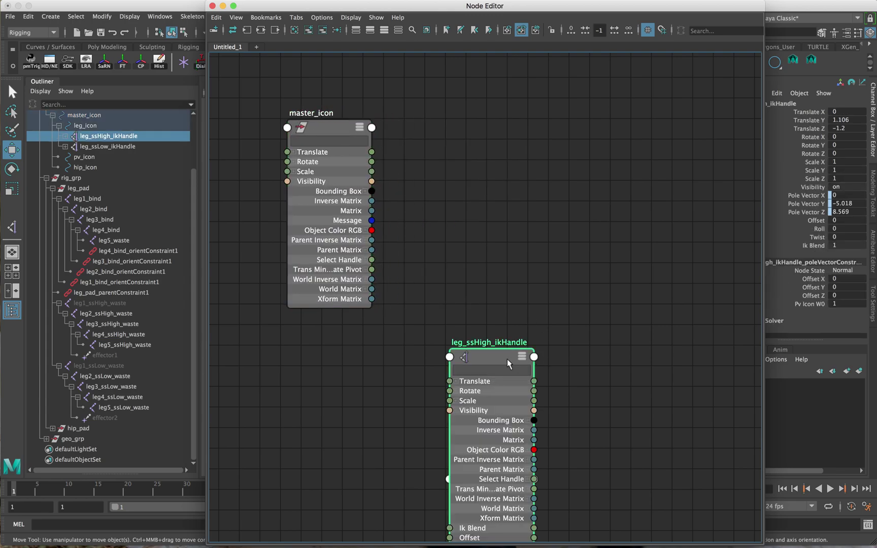
left_click_drag(507, 359, 533, 124)
left_click(521, 479)
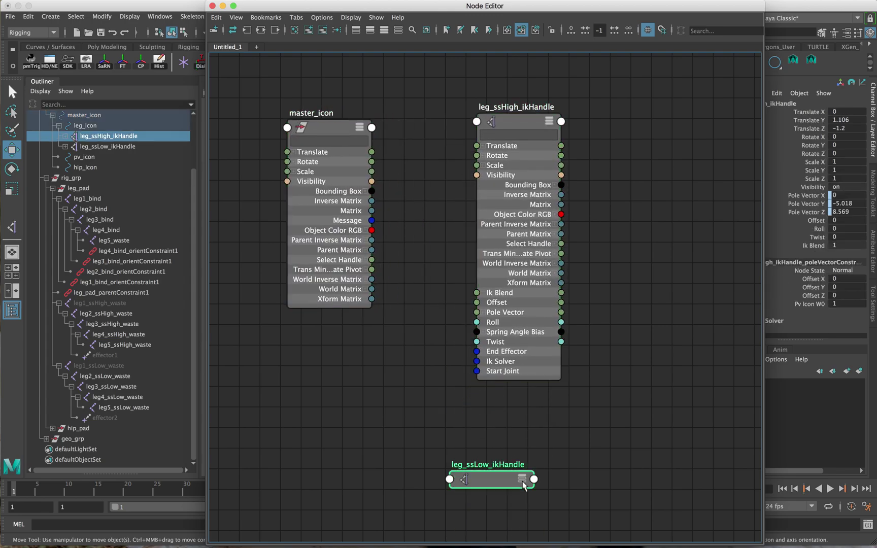
left_click_drag(497, 482, 670, 125)
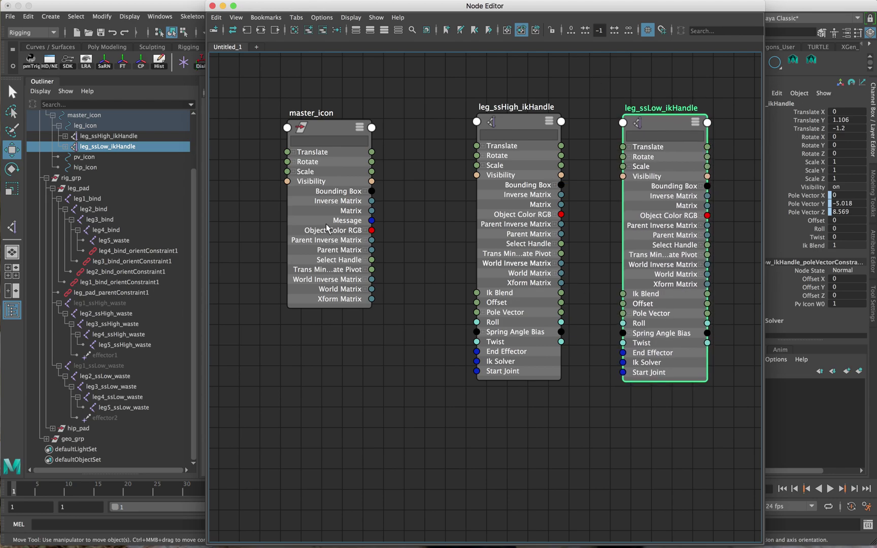
Connect master_icon's Rotate Y to the Twist of both leg_ssHigh_ikHandle and leg_ssLow_ikHandle, and uncover the viewport
left_click(293, 162)
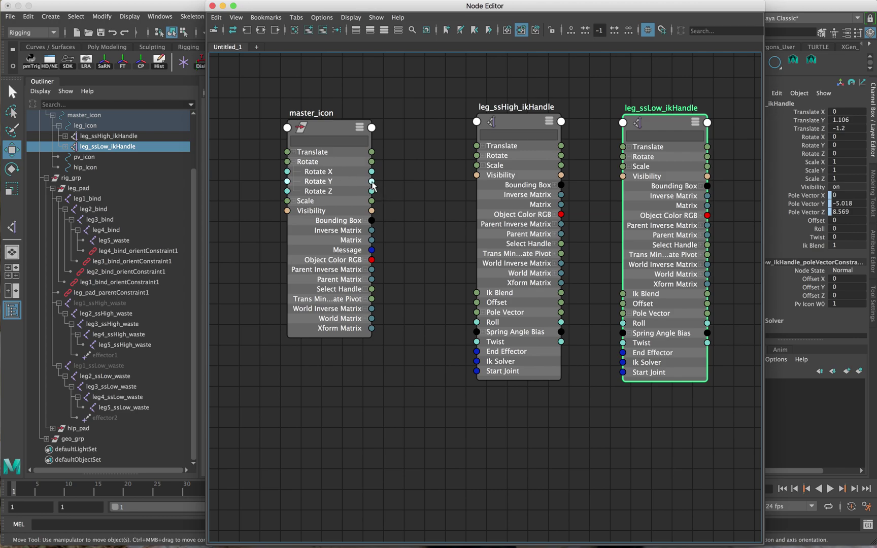
left_click_drag(372, 182, 480, 344)
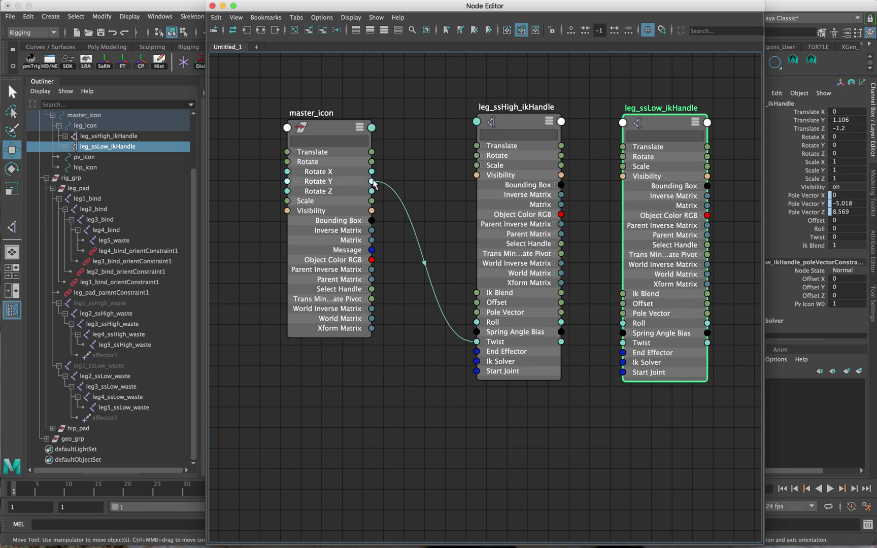
left_click_drag(547, 260, 624, 344)
left_click_drag(565, 10, 568, 480)
Rotate master_icon about -94 degrees around Y to test the leg with the twist connections
left_click(588, 438)
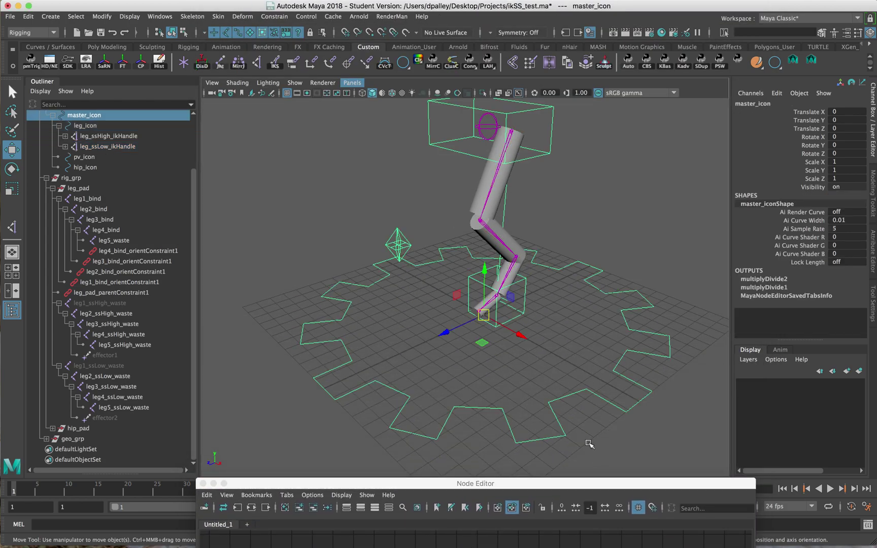
key("f")
key("e")
left_click_drag(499, 329, 637, 237)
right_click_drag(637, 237, 667, 240, "alt")
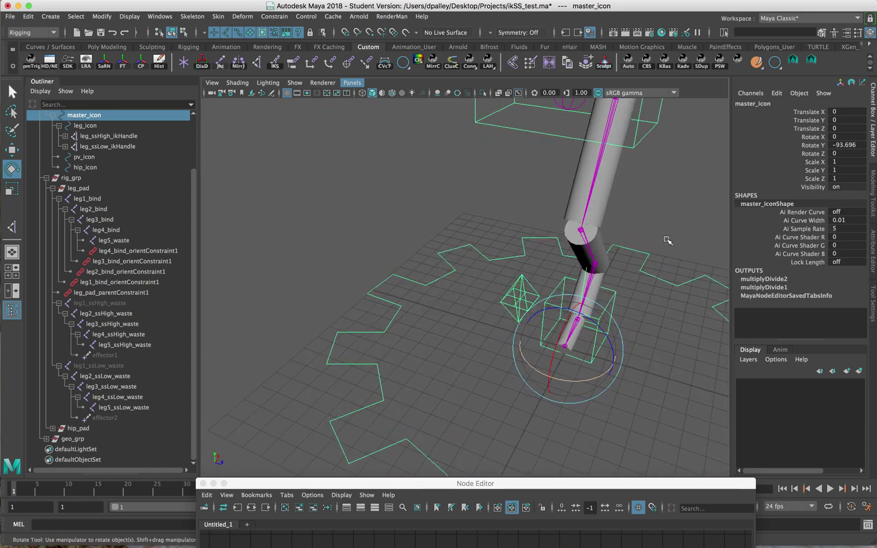
Select leg1_ssHigh_waste and leg1_ssLow_waste to compare their rotation channels
left_click(125, 303)
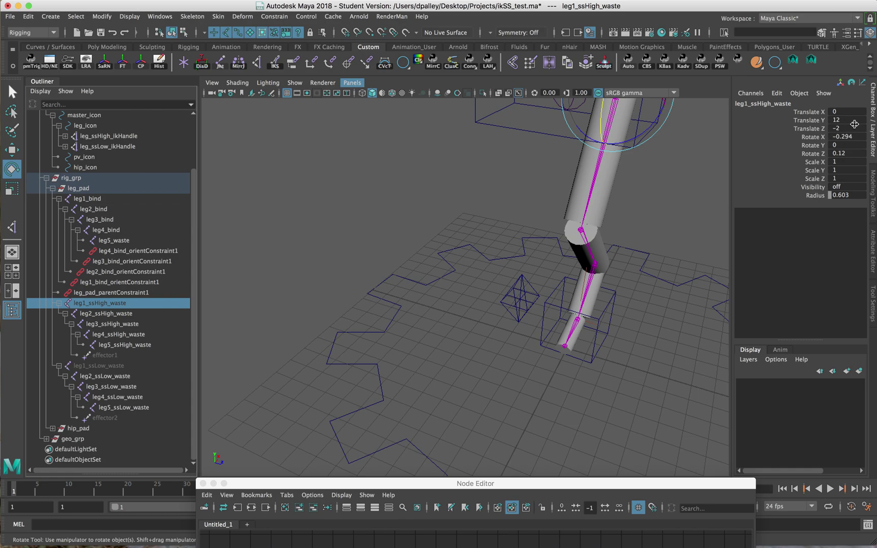
left_click(97, 364)
left_click_drag(711, 170, 621, 162, "alt")
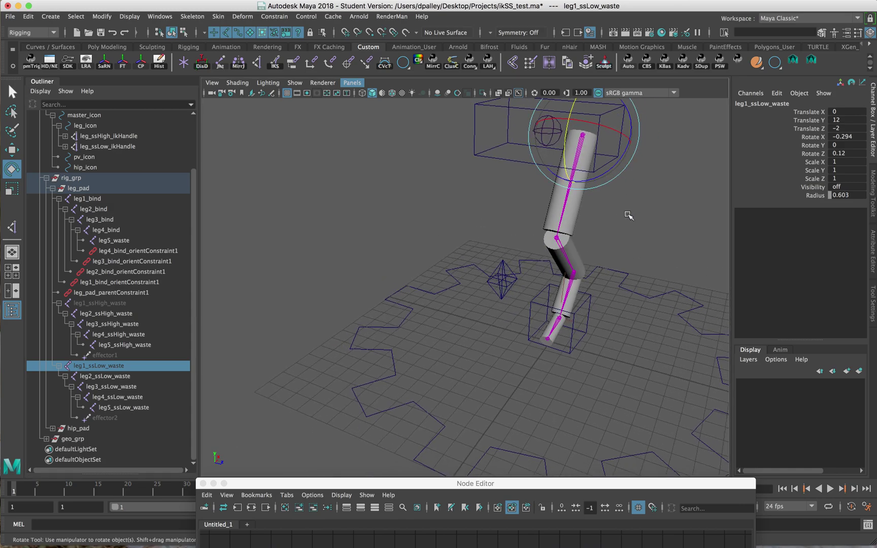
left_click_drag(628, 213, 583, 251, "alt")
Select master_icon and reset its Rotate Y to 0
left_click_drag(597, 402, 693, 353)
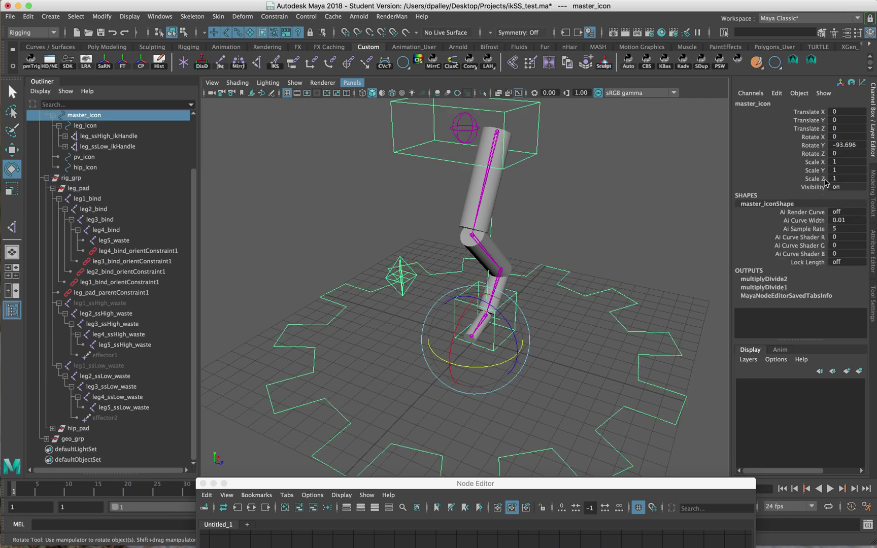
left_click(840, 145)
type("0")
key("Return")
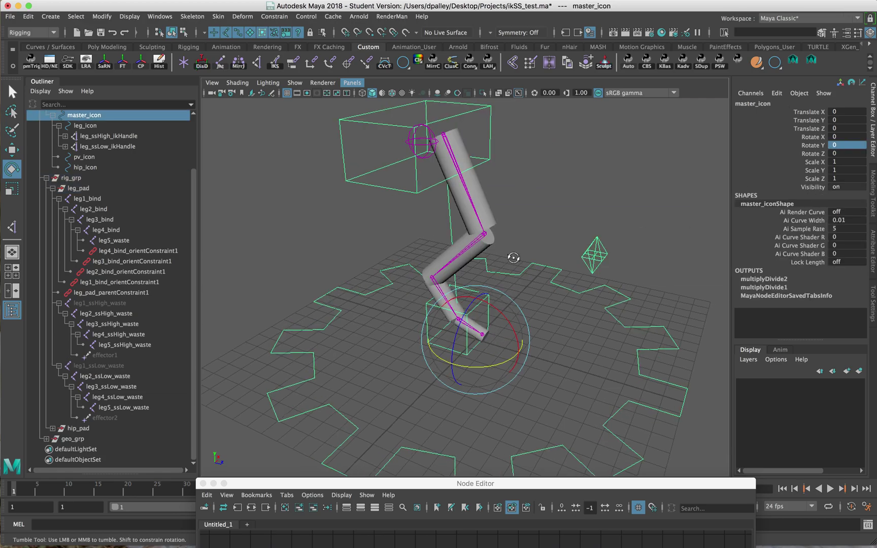
Rotate master_icon about 78 degrees around Y and examine the rotation channels of leg1_bind and leg1_ssHigh_waste
left_click_drag(511, 258, 429, 267, "alt")
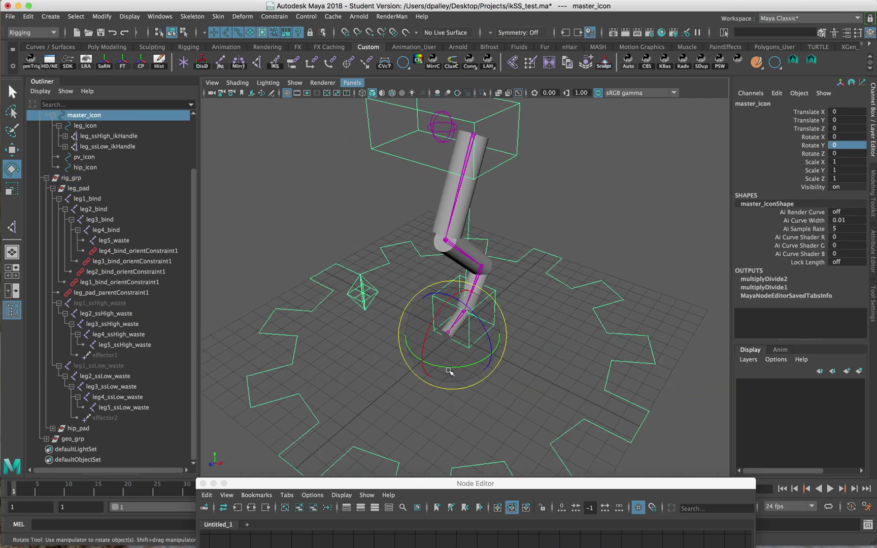
left_click_drag(455, 365, 498, 231)
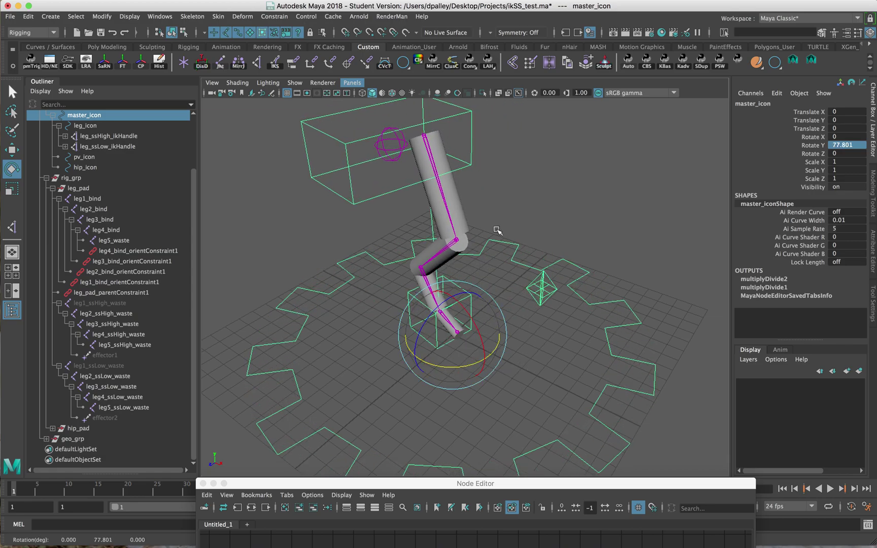
left_click(449, 211)
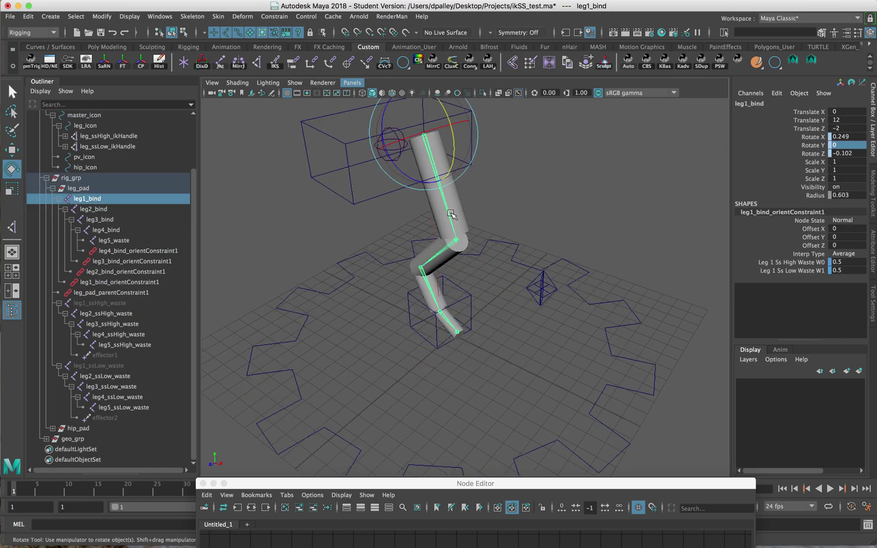
left_click(123, 303)
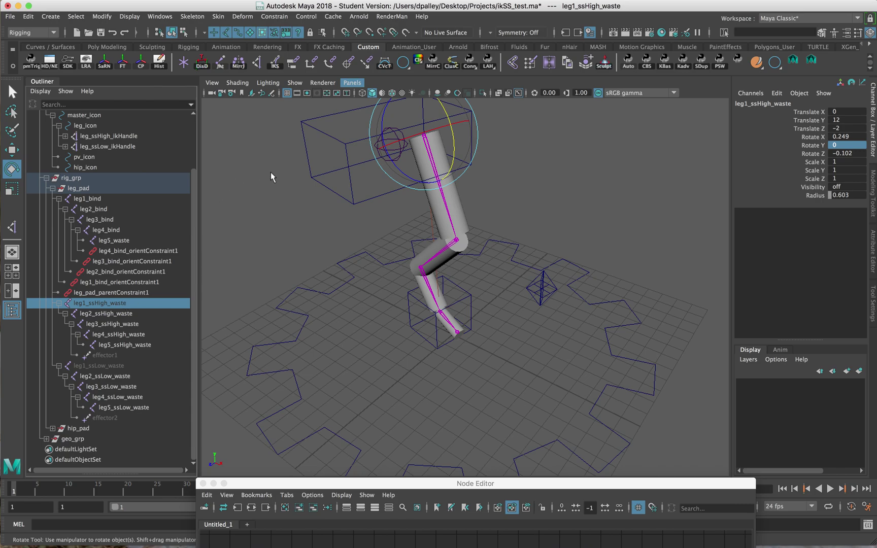
Return master_icon's Rotate Y to 0
left_click(627, 357)
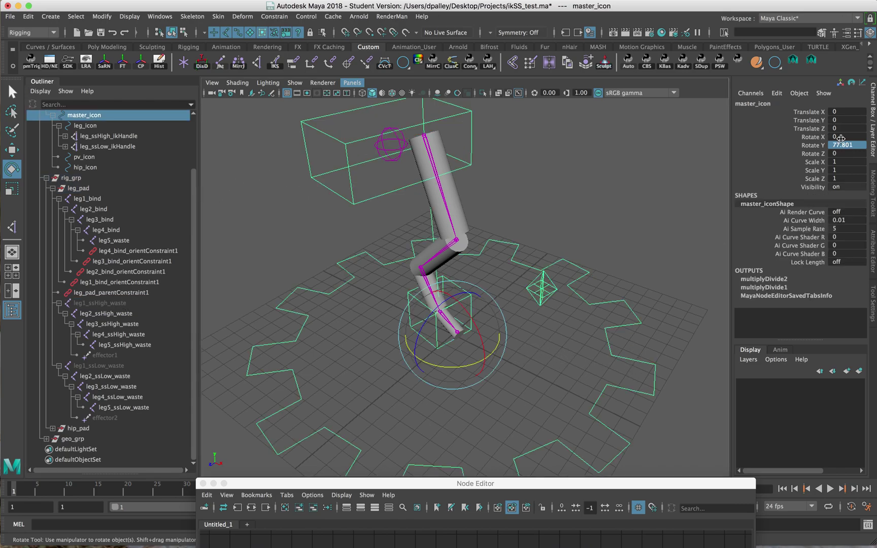
type("0")
key("Return")
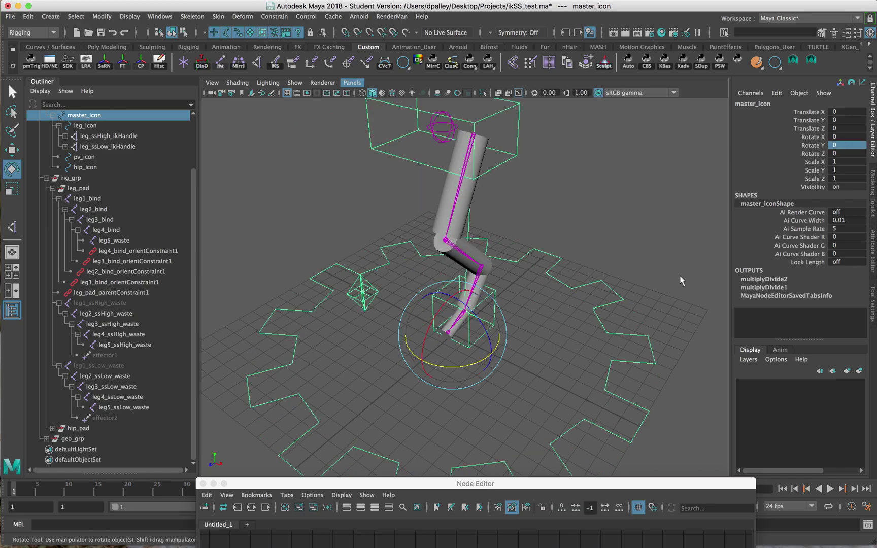
Rotate master_icon slightly around Y in the negative direction, try moving leg_icon upward, and undo the move
left_click_drag(465, 370, 495, 363)
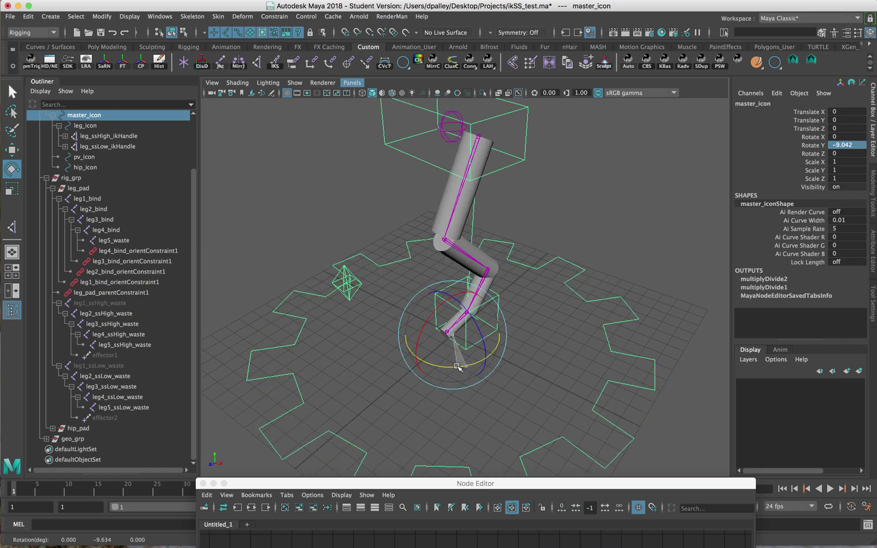
key("w")
left_click(481, 349)
left_click_drag(475, 321, 466, 223)
key("z")
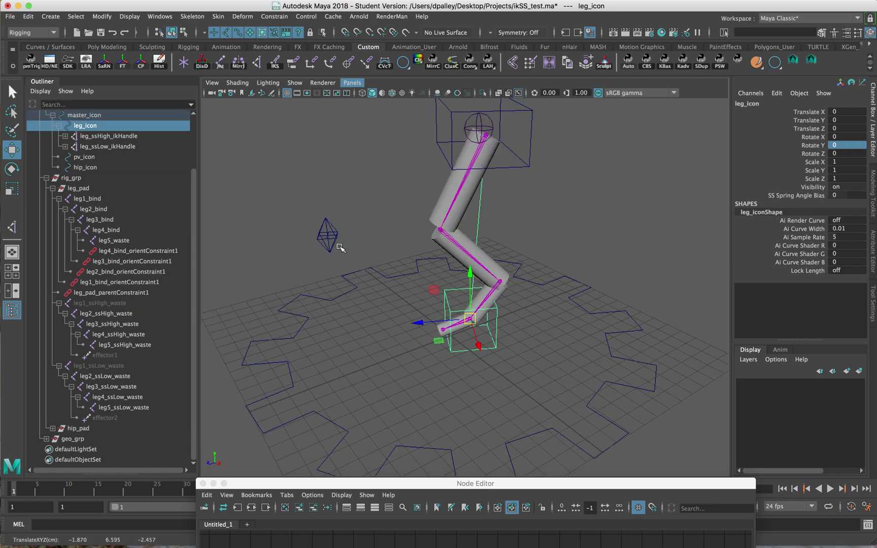
Select leg1_bind to examine its rotation channels and the leg's alignment with pv_icon
left_click(334, 248)
left_click_drag(338, 251, 441, 233, "alt")
left_click(462, 200)
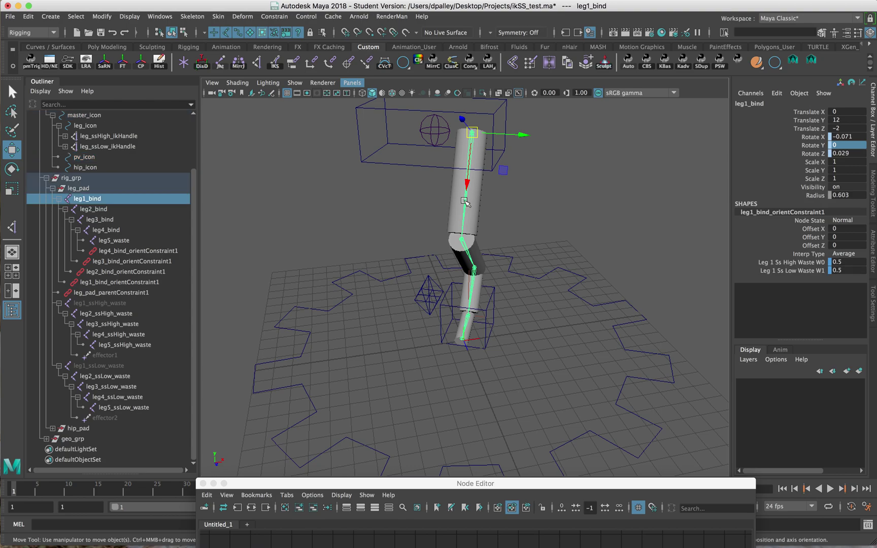
left_click_drag(634, 273, 547, 284, "alt")
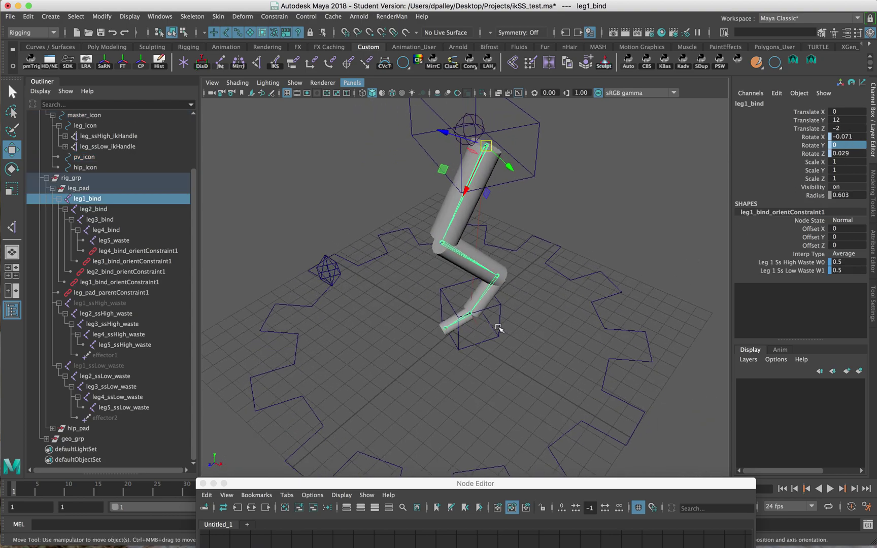
Undo the last master_icon rotation
key("z")
key("z")
key("z")
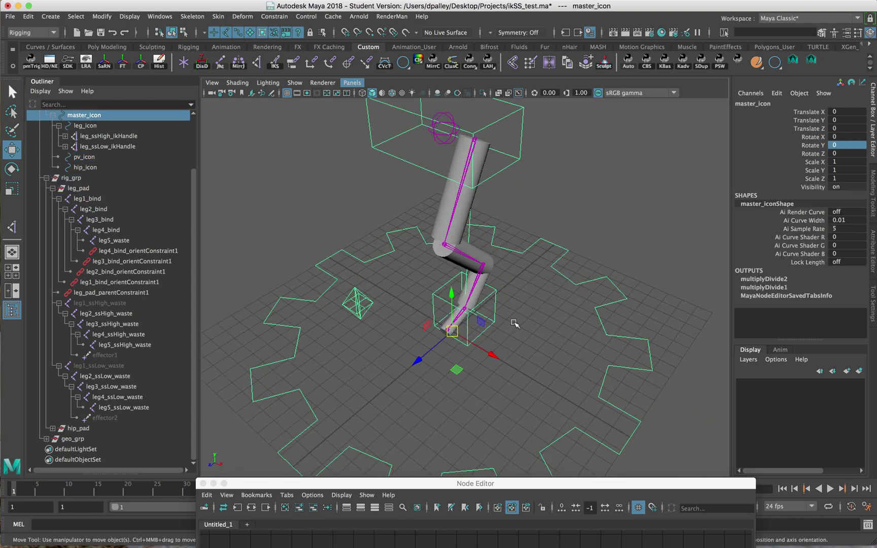
Examine the leg's rest pose and the hip_icon and master_icon controls from several angles
left_click_drag(485, 324, 571, 464, "alt")
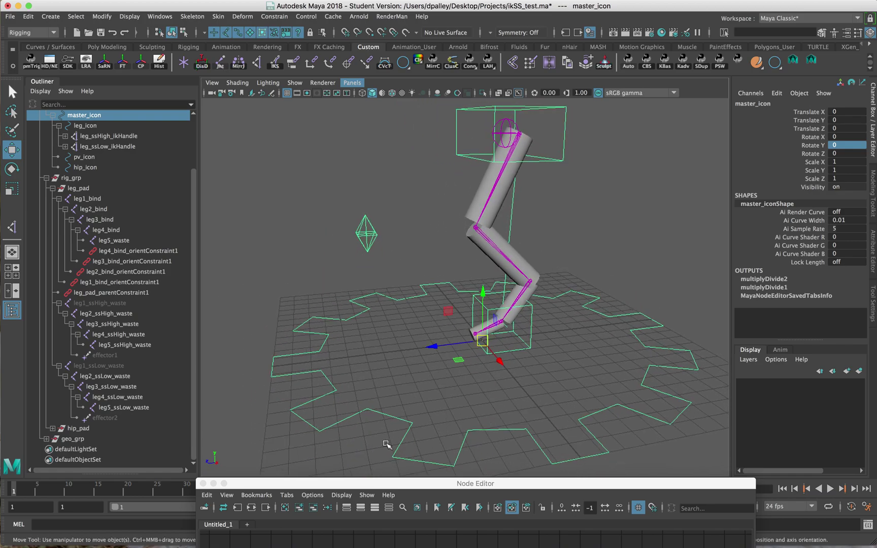
left_click_drag(388, 445, 446, 429, "alt")
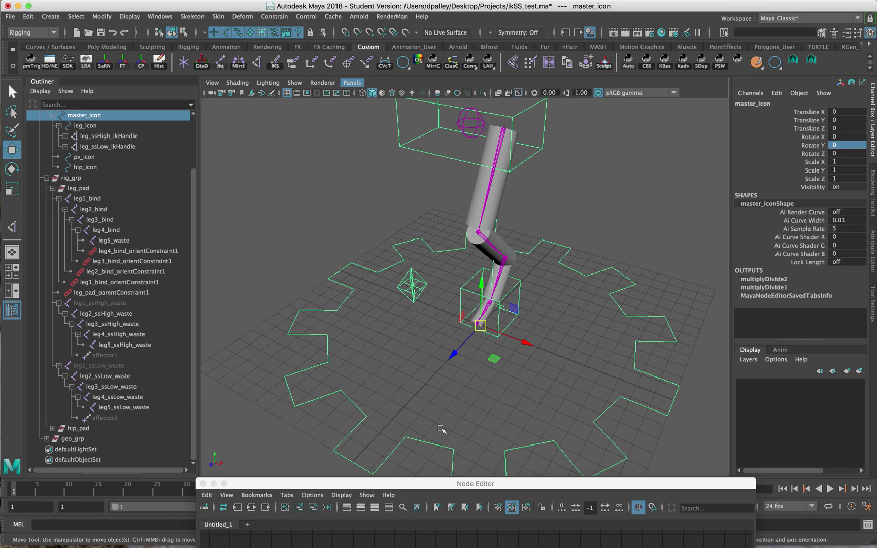
left_click_drag(457, 301, 421, 325, "alt")
left_click(494, 137)
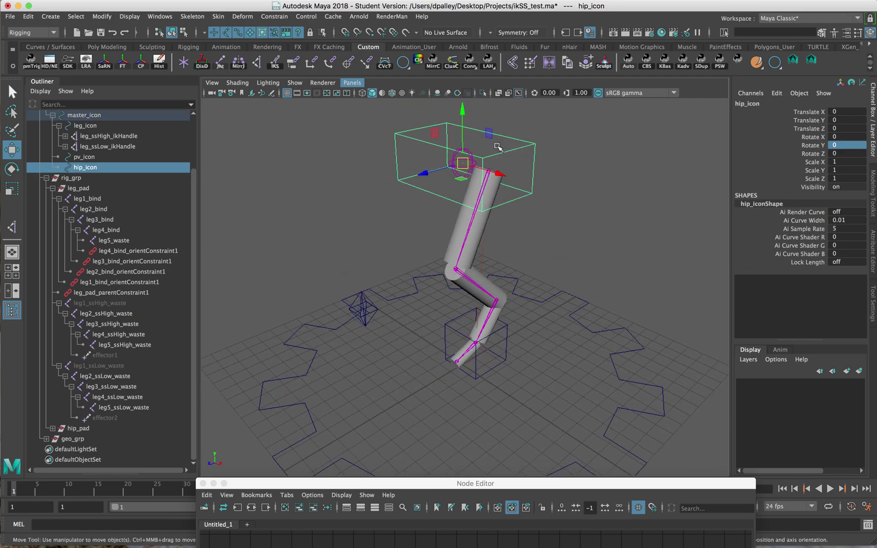
left_click_drag(553, 233, 571, 367)
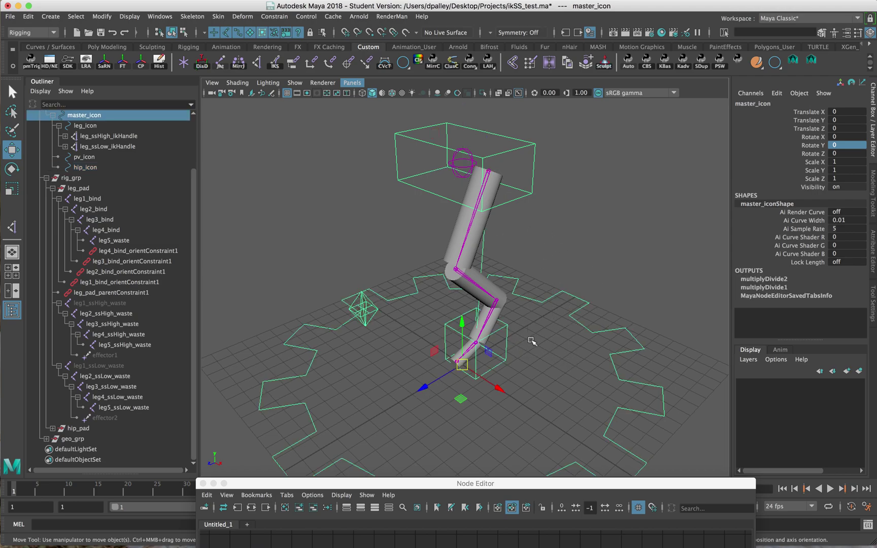
mouse_move(515, 363)
left_mouse_down("alt")
mouse_move(467, 354)
mouse_move(506, 340)
mouse_move(526, 347)
left_mouse_up("alt")
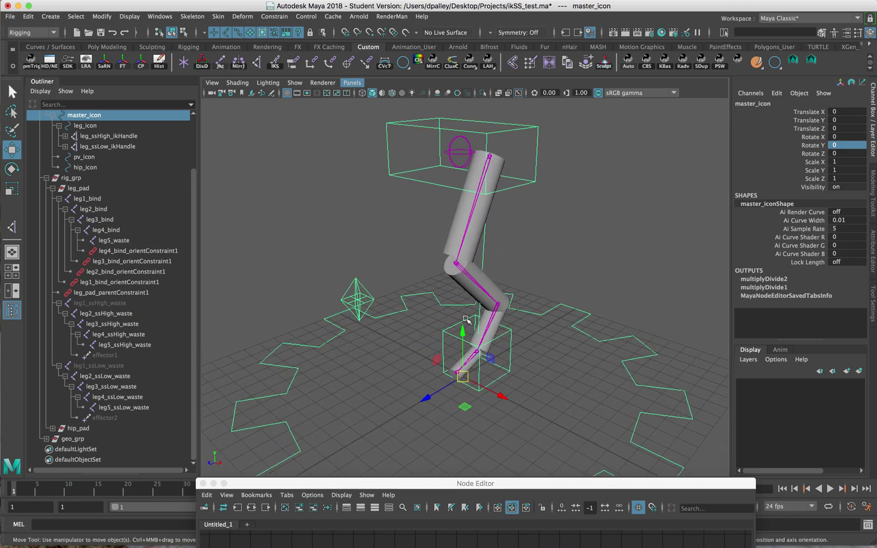
mouse_move(486, 338)
left_mouse_down("alt")
mouse_move(471, 333)
mouse_move(495, 322)
left_mouse_up("alt")
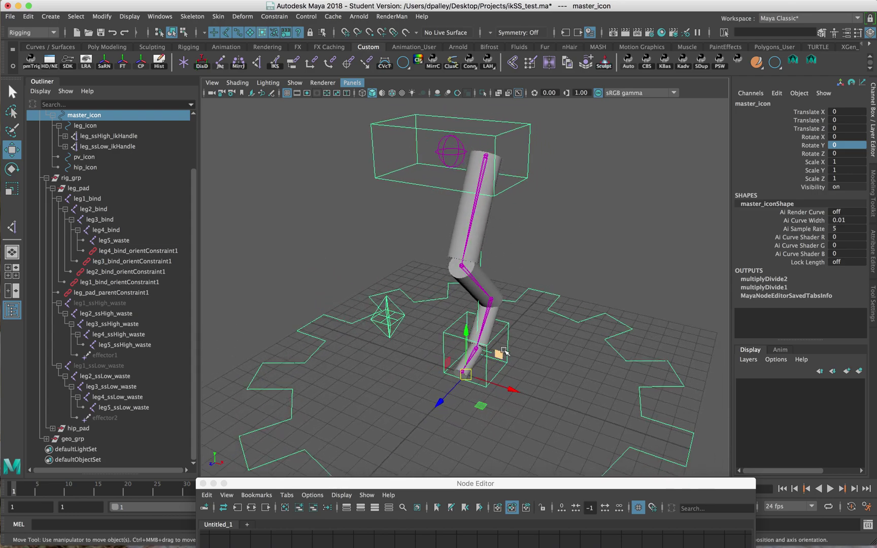
Try moving leg_icon to about Translate Y 3.641 and Z -2.106, with SS Spring Angle Bias adjusted to 0.1
left_click(504, 331)
left_click_drag(501, 364, 512, 305)
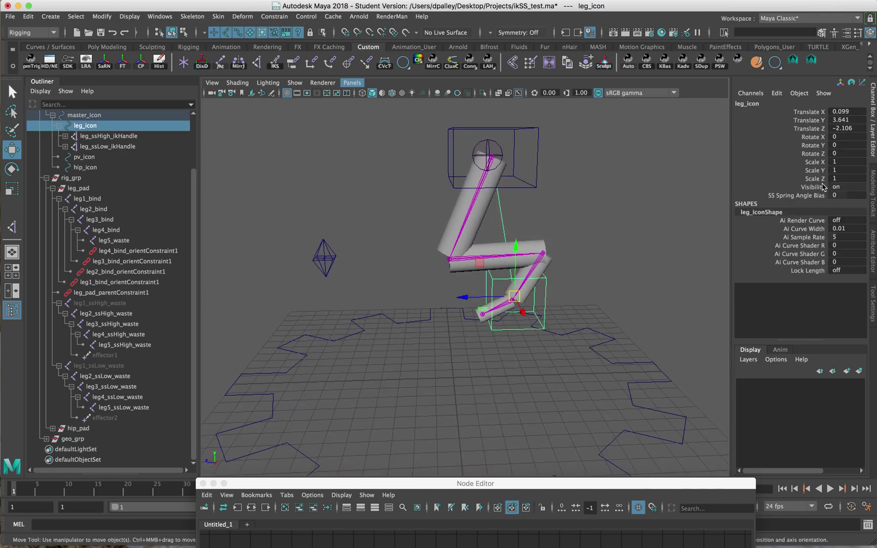
left_click(809, 196)
middle_click_drag(657, 265, 705, 269)
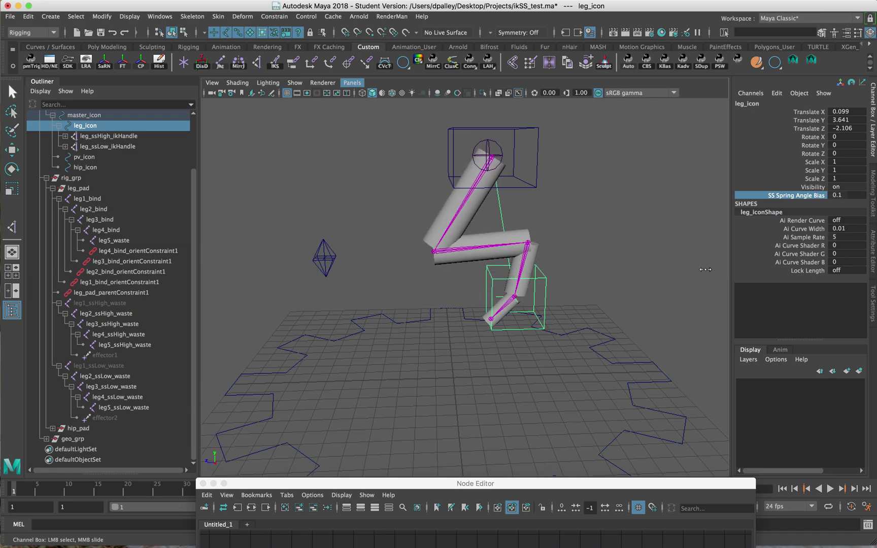
Undo leg_icon's spring angle bias change and its trial move
key("ctrl+z")
key("ctrl+z")
key("ctrl+z")
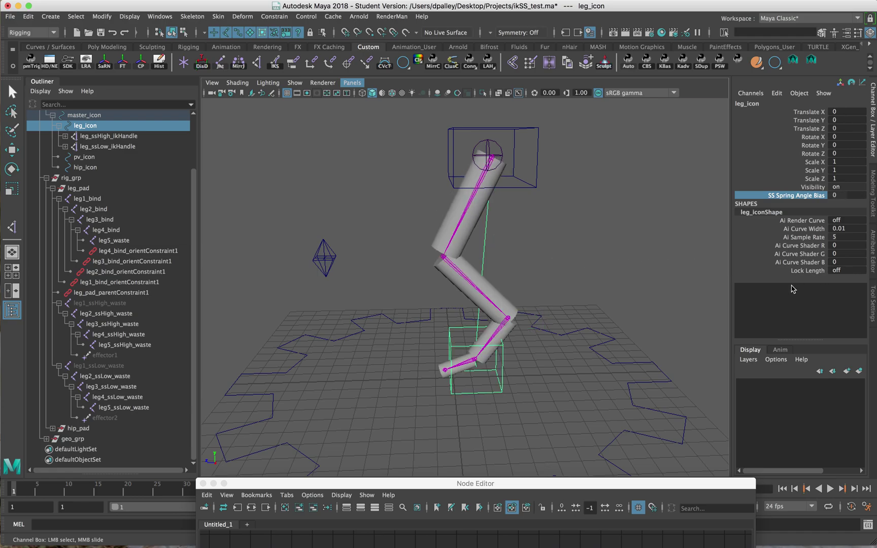
Inspect the leg at rest from several angles, clear the leg_icon selection, and activate the Move tool
left_click_drag(611, 276, 615, 297, "alt")
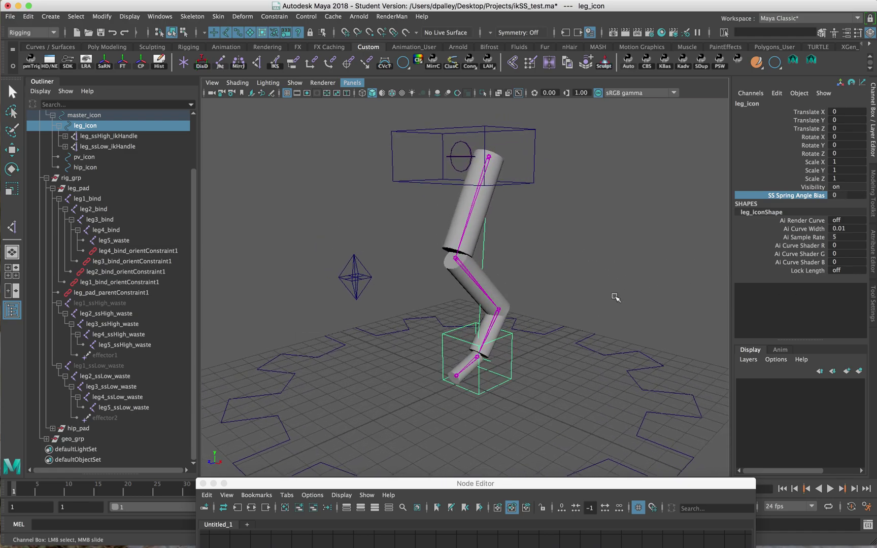
left_click_drag(494, 269, 472, 273, "alt")
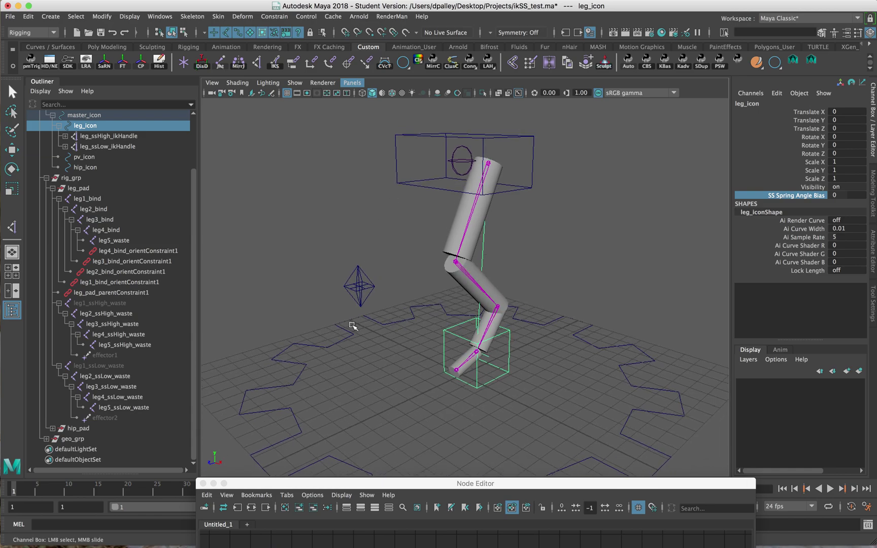
left_click_drag(352, 325, 459, 289, "alt")
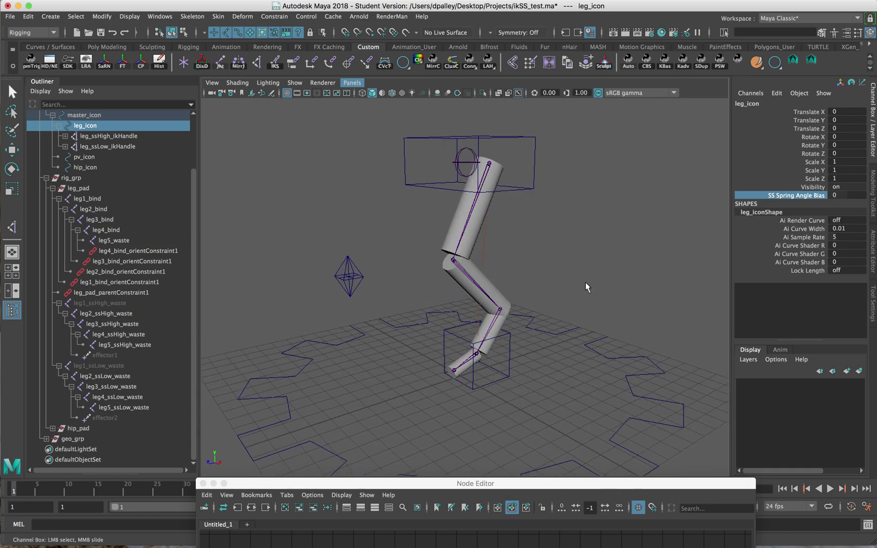
left_click(585, 282)
key("w")
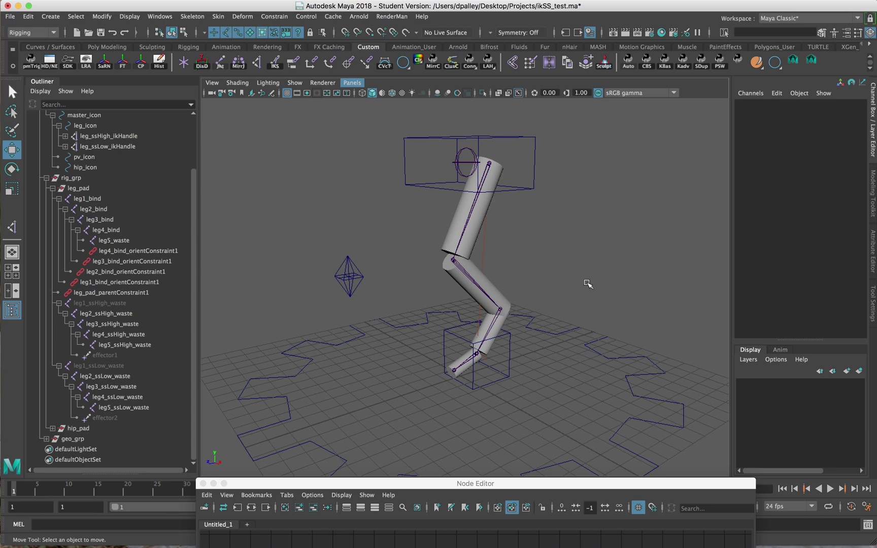